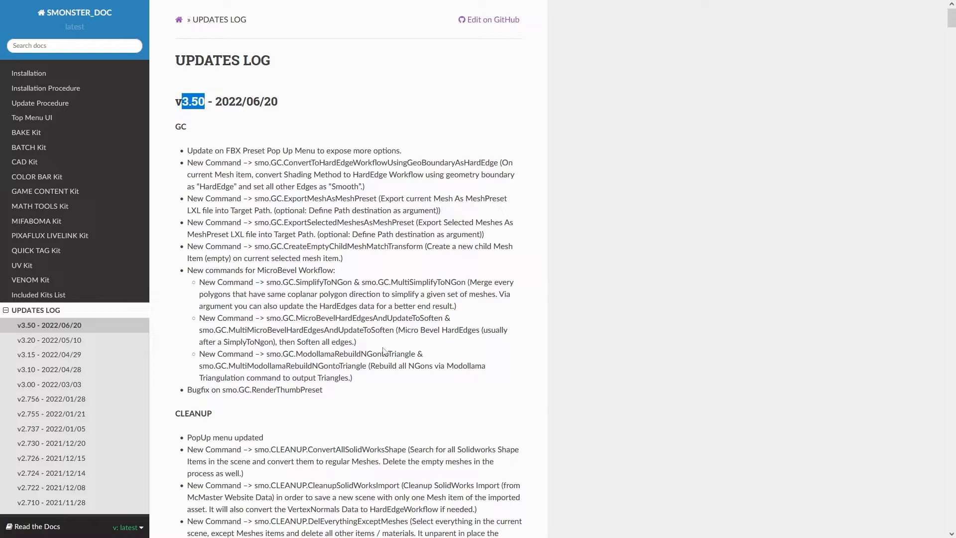
Review the v3.50 updates log, switch to Modo, and load the UV_Tools_Empty SMONSTER training scene.
scroll(391, 382, down, 6)
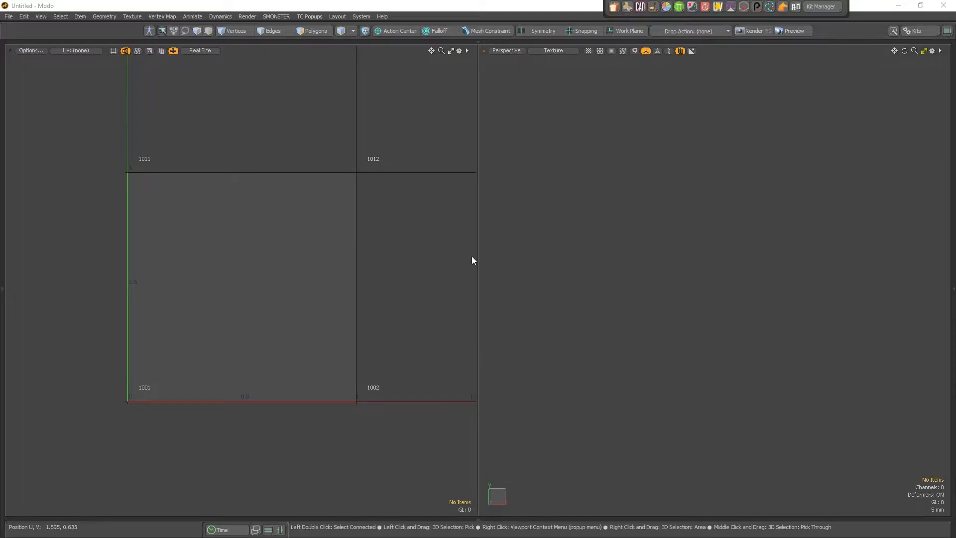
click(276, 17)
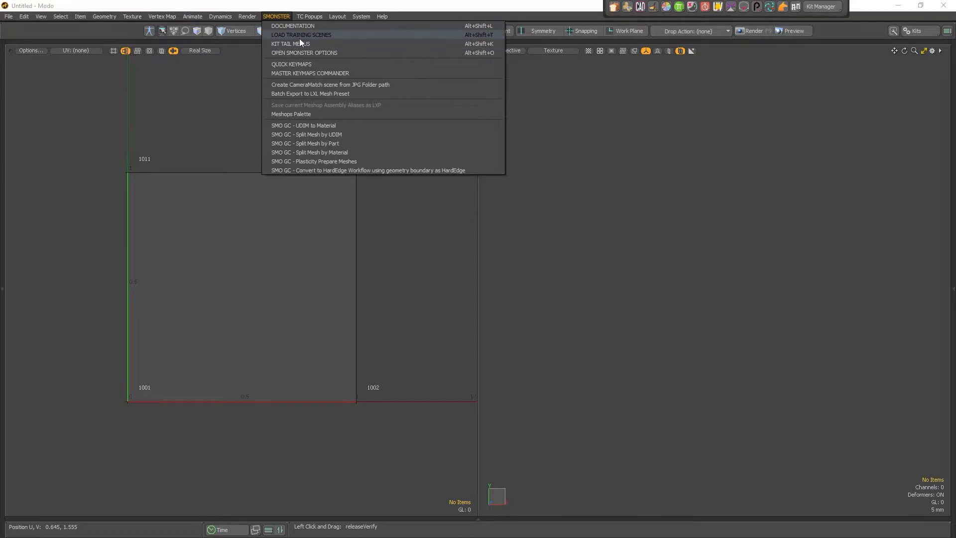
click(299, 38)
click(323, 101)
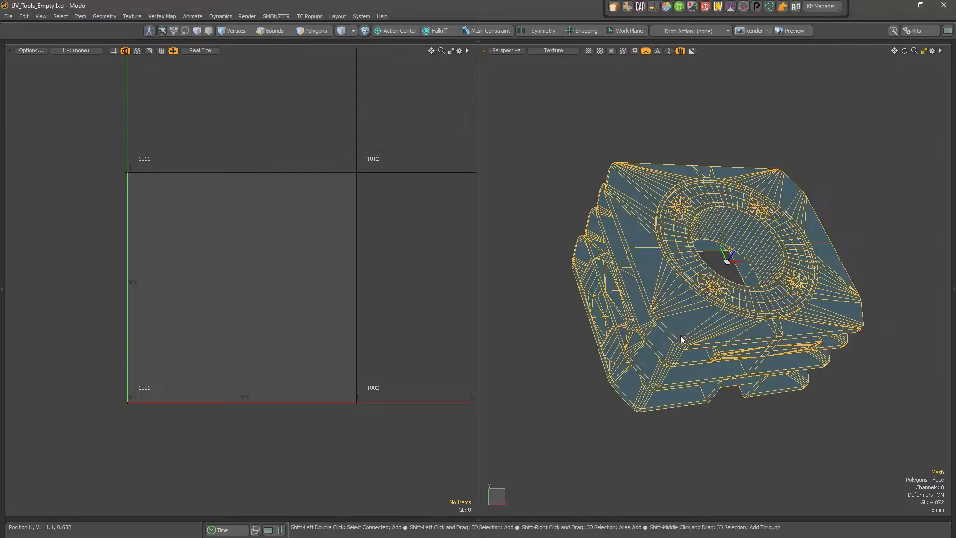
Show the mesh's 00_Texture UV map in the UV view and clear the mesh selection.
alt+drag(680, 337, 597, 164)
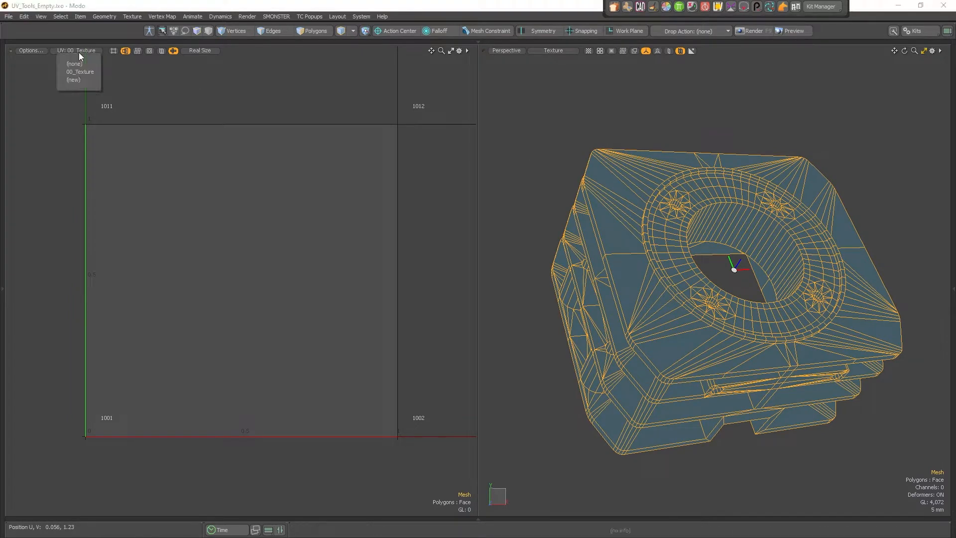
alt+drag(267, 239, 277, 238)
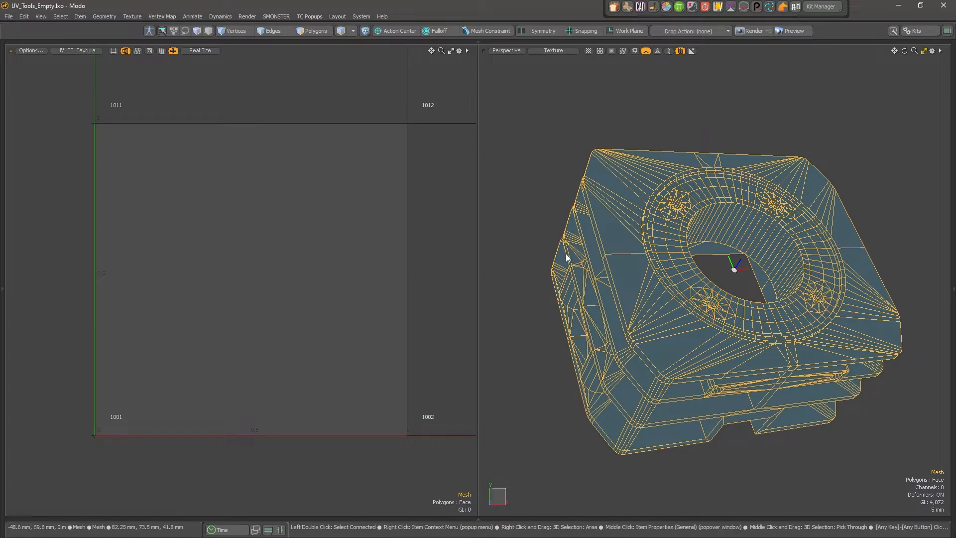
click(482, 271)
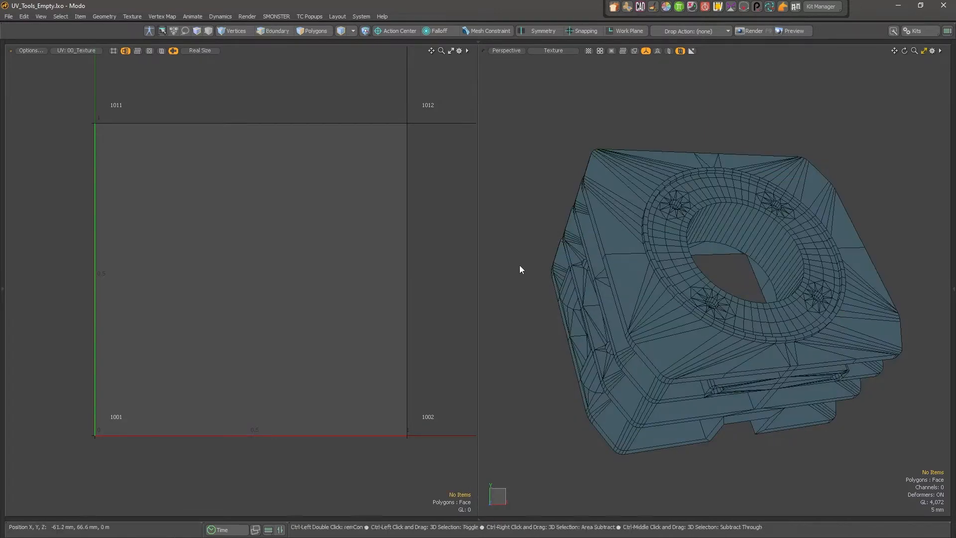
Open the SMOLUCK UV Tools palette and resize it so that all its options fit.
key(ctrl+space)
click(518, 308)
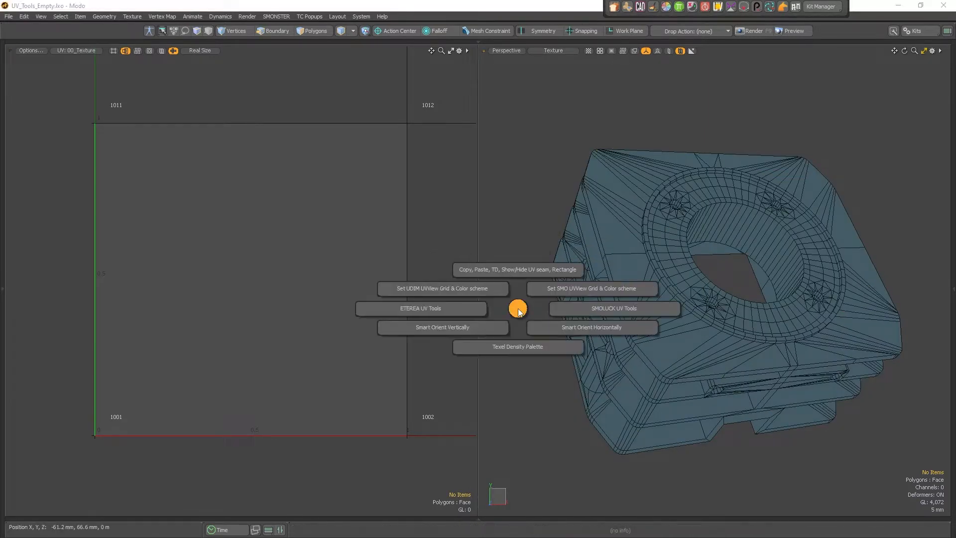
click(605, 309)
drag(647, 203, 432, 109)
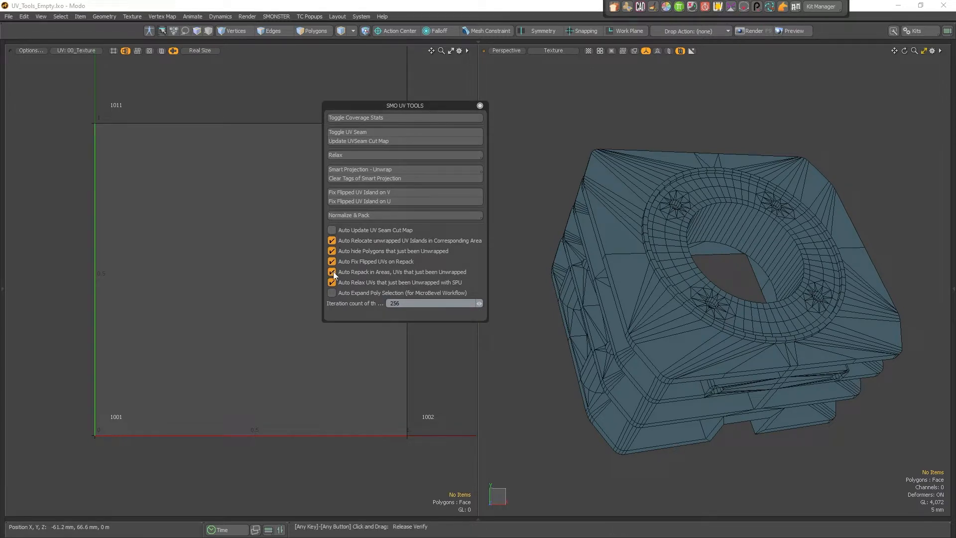
drag(379, 321, 426, 320)
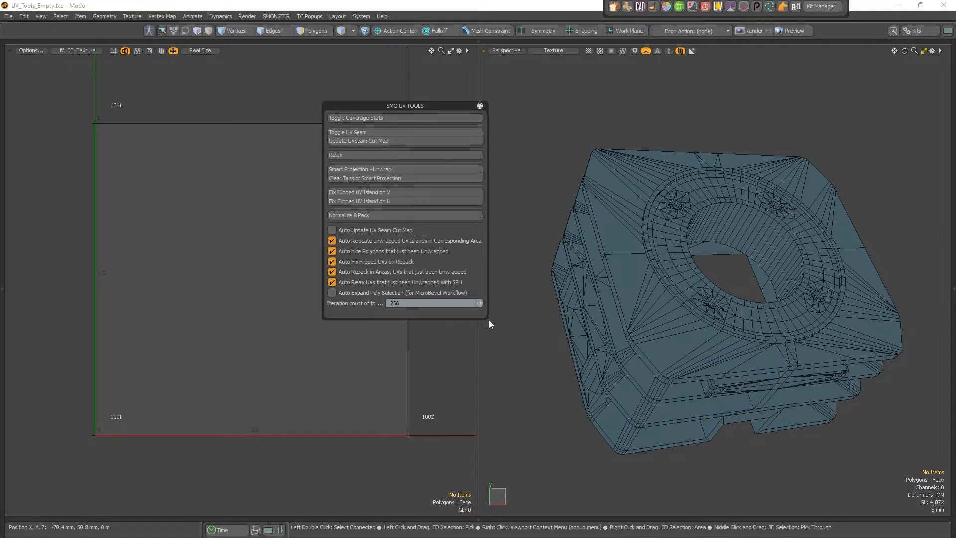
drag(486, 316, 489, 316)
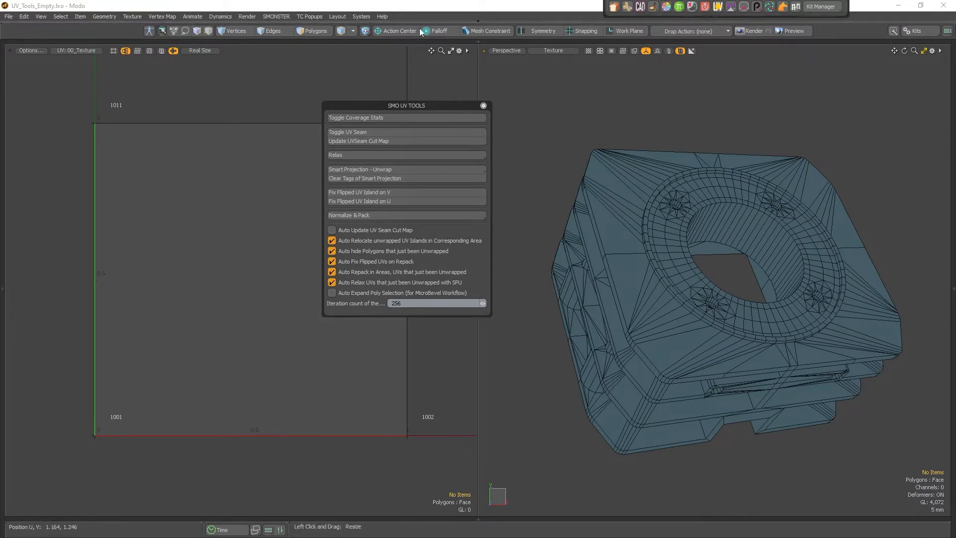
Review the UV Options in the SMO Kits Preferences and close the preferences window.
click(369, 16)
click(380, 26)
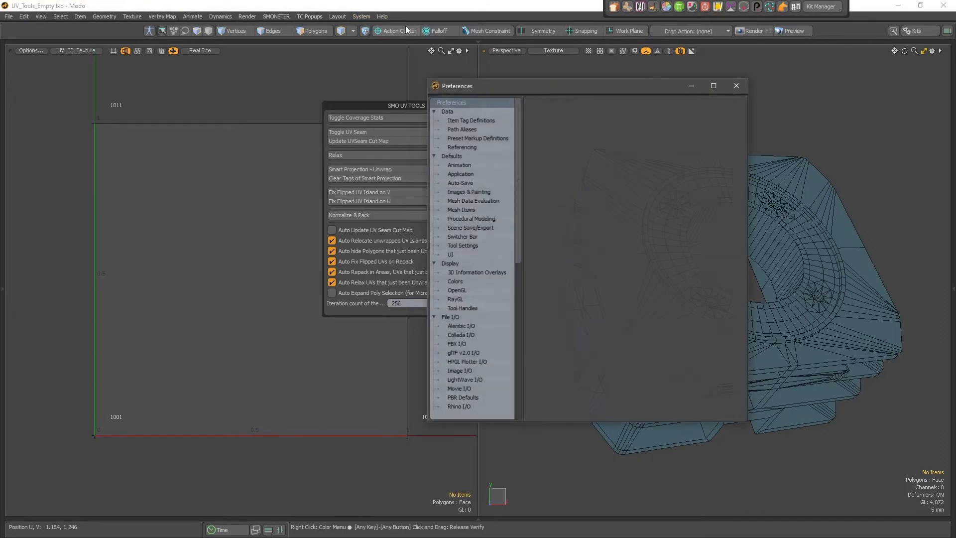
scroll(482, 252, down, 5)
scroll(483, 252, down, 3)
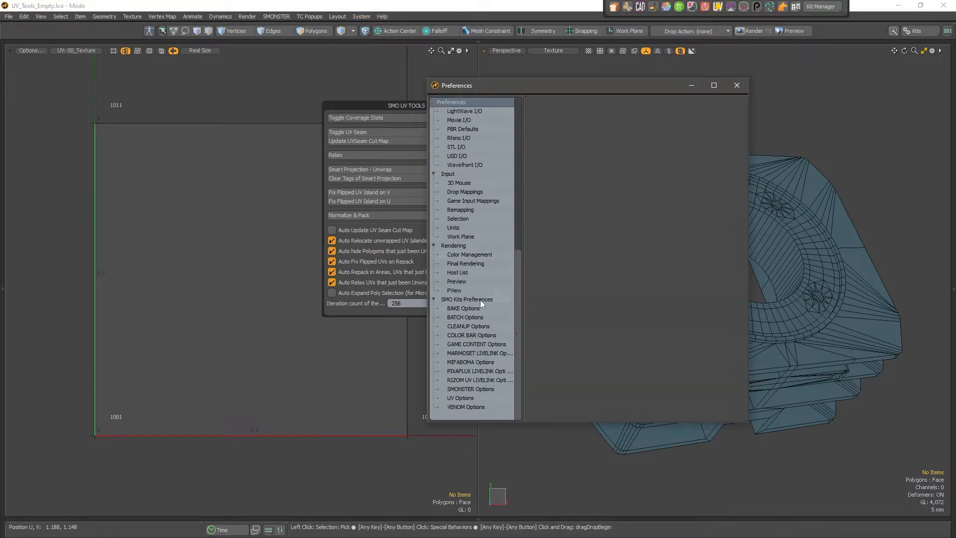
click(459, 397)
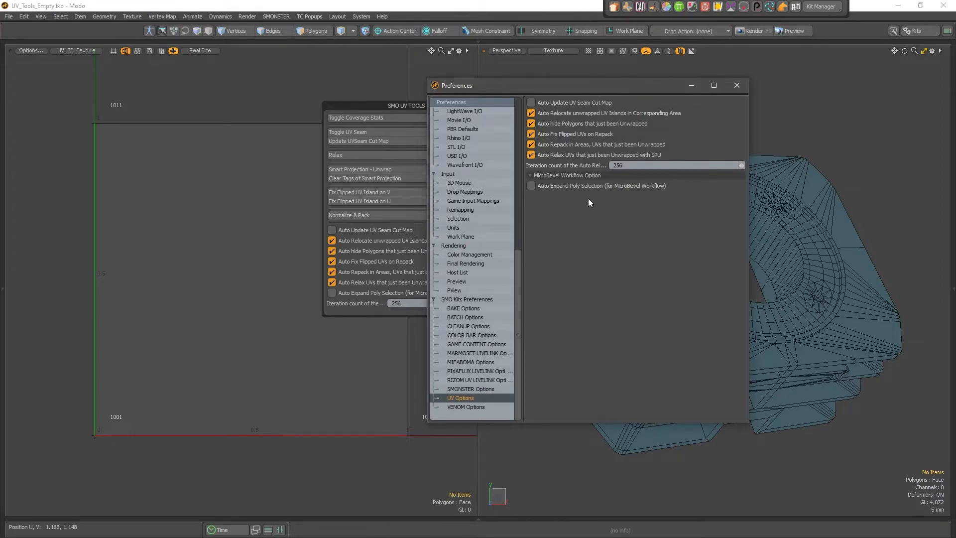
click(737, 86)
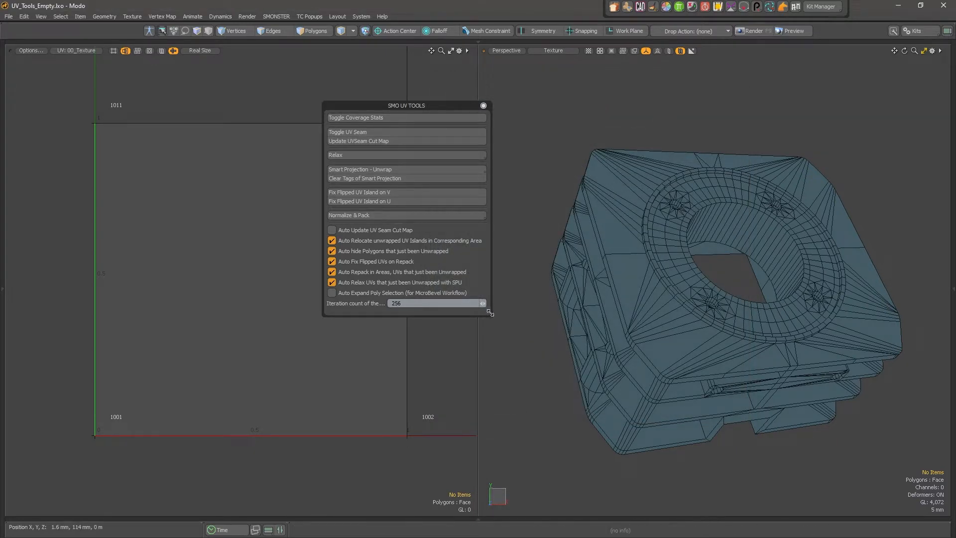
Disable Auto Relocate unwrapped UV Islands in Corresponding Area and open the Smart Projection - Unwrap palette beside the mesh.
drag(432, 105, 214, 178)
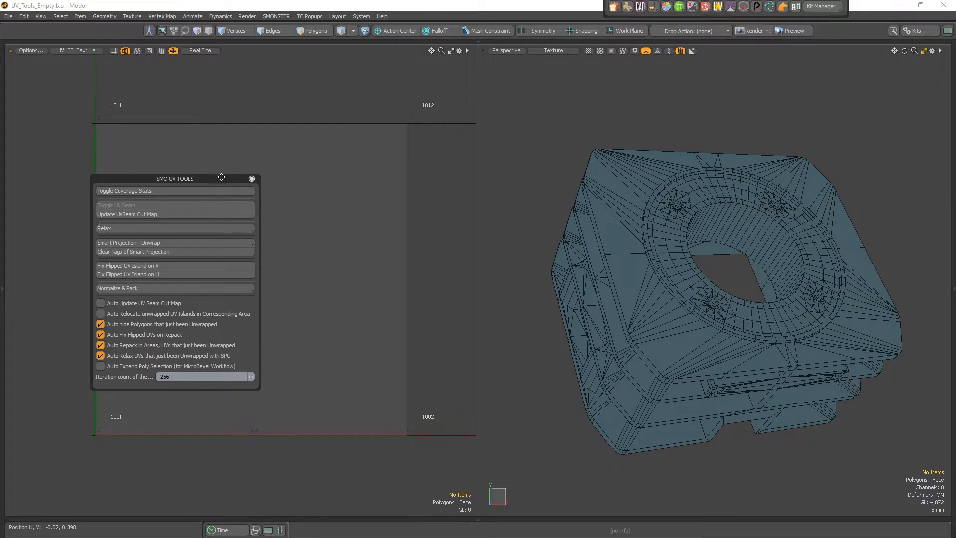
drag(221, 177, 136, 417)
click(634, 260)
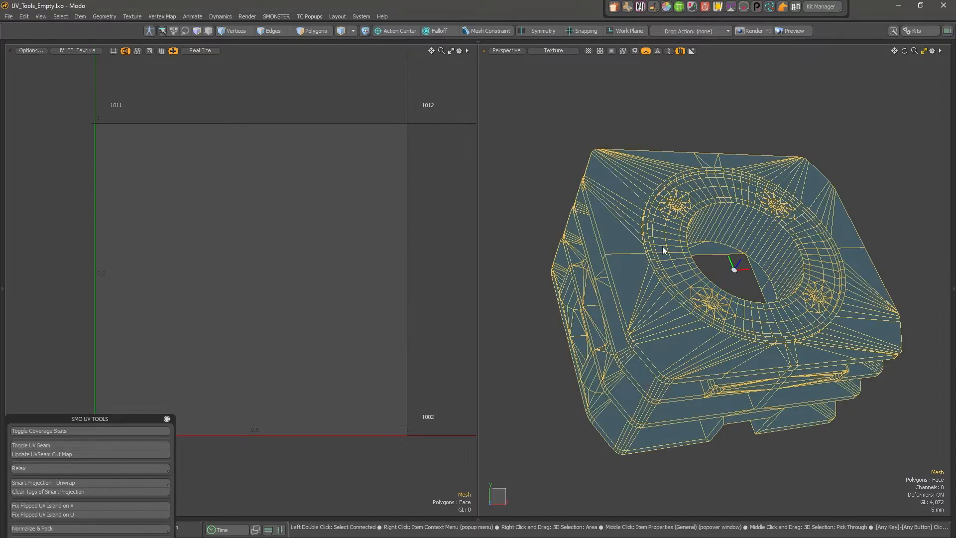
click(126, 482)
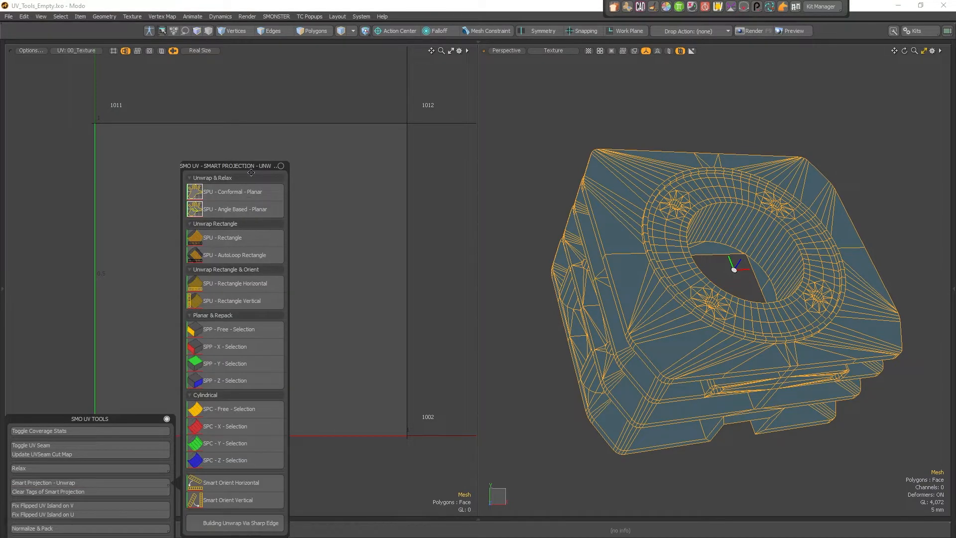
drag(252, 166, 498, 64)
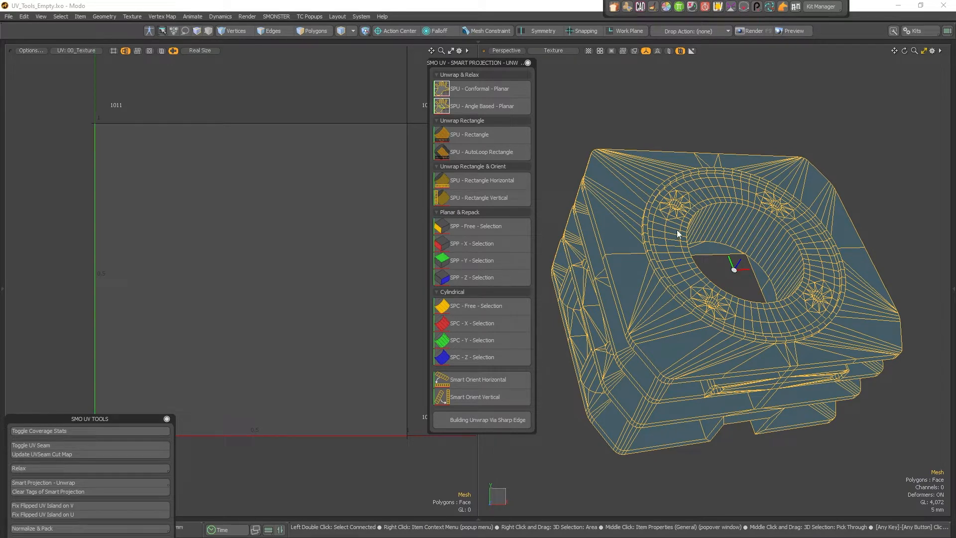
Select the triangular polygon along the rear edge of the mesh's top face in polygon mode.
alt+drag(716, 252, 710, 274)
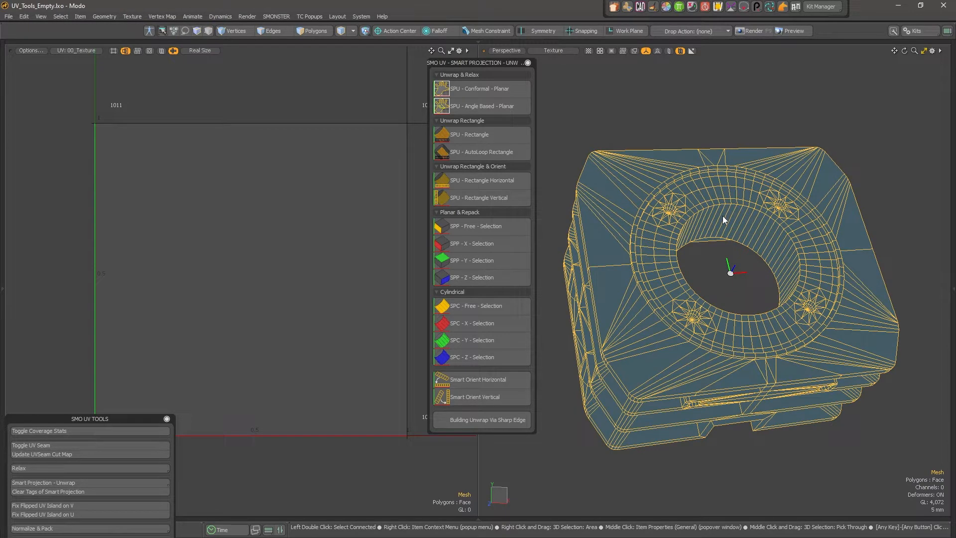
key(3)
click(742, 158)
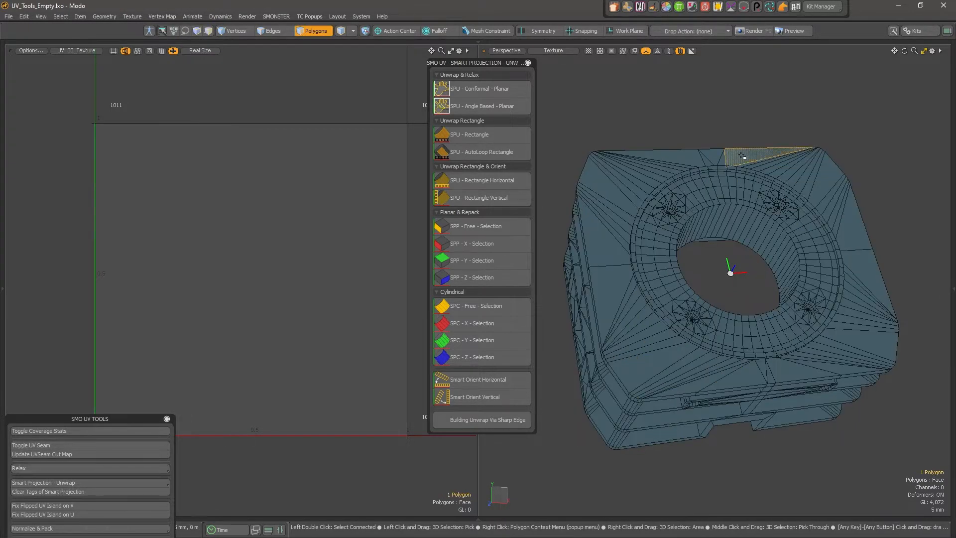
Turn on the work plane grid in the perspective view and examine the mesh's orientation relative to the axes.
alt+drag(680, 228, 682, 218)
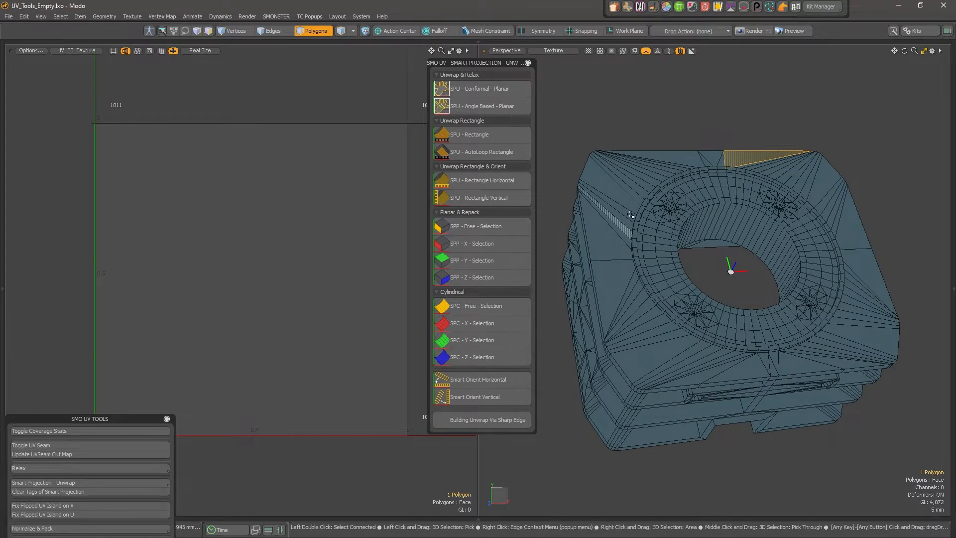
alt+drag(634, 214, 735, 272)
alt+right_click(735, 272)
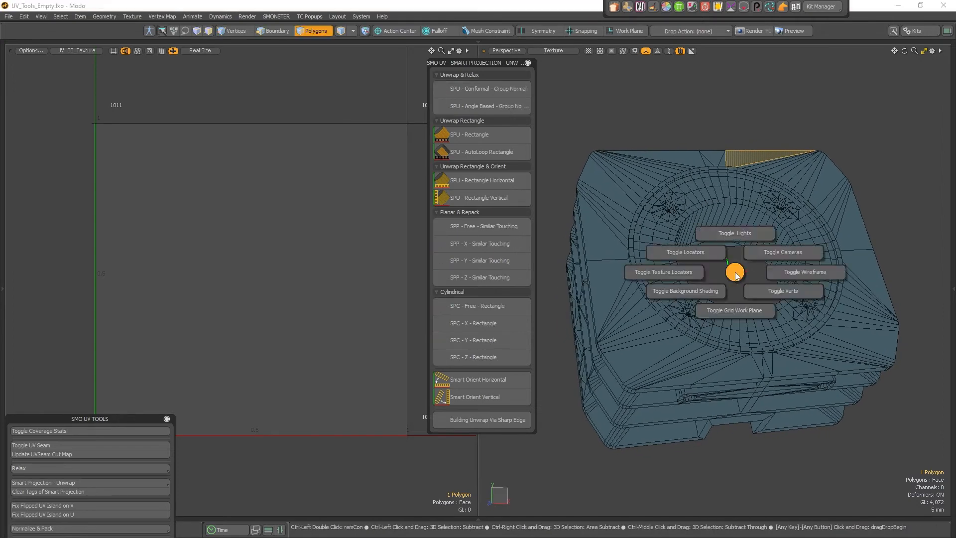
click(736, 312)
scroll(787, 299, down, 3)
mouse_move(787, 299)
alt+mouse_down()
mouse_move(757, 284)
mouse_move(736, 376)
mouse_move(710, 363)
mouse_move(722, 383)
mouse_move(737, 358)
mouse_move(721, 338)
alt+mouse_up()
scroll(751, 345, down, 4)
scroll(737, 359, up, 3)
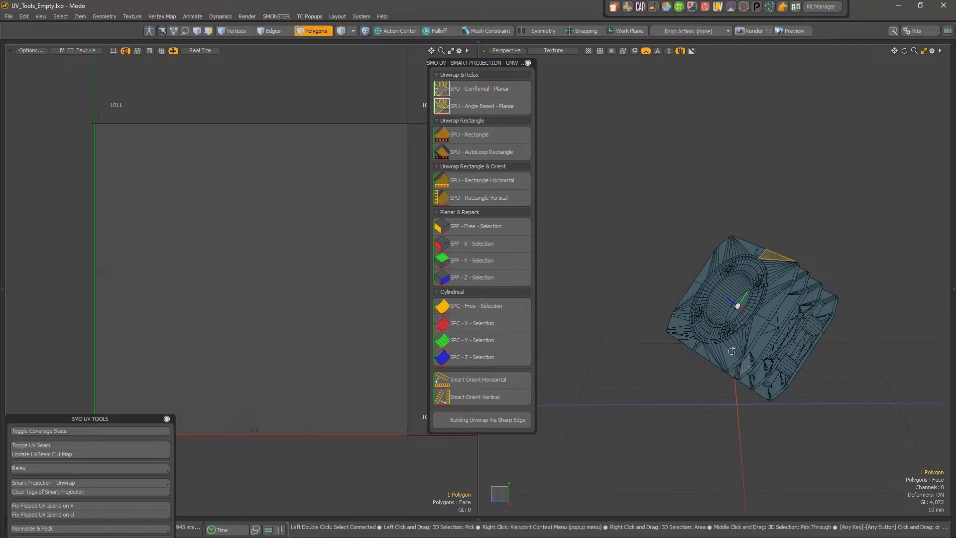
alt+drag(744, 363, 834, 352)
alt+right_drag(784, 296, 813, 304)
alt+drag(813, 304, 797, 252)
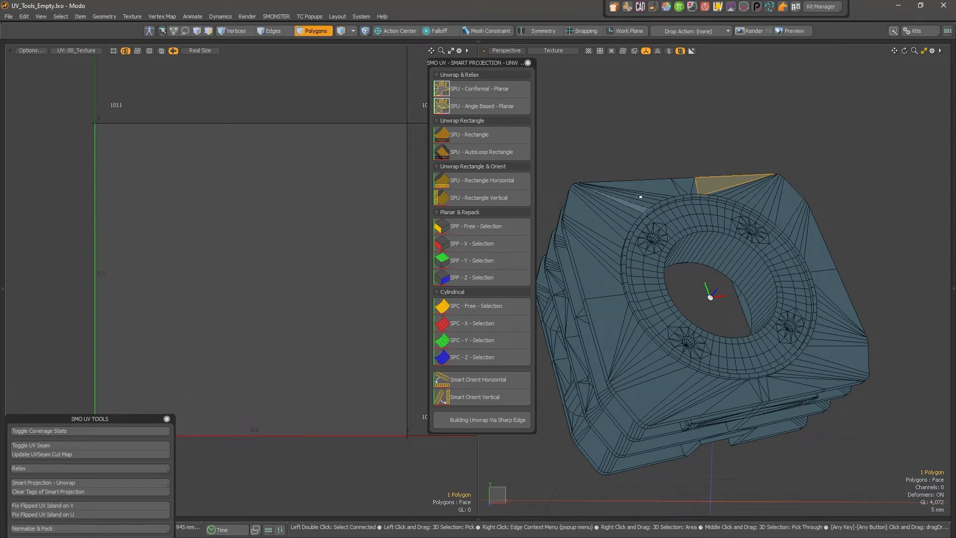
alt+drag(792, 224, 738, 295)
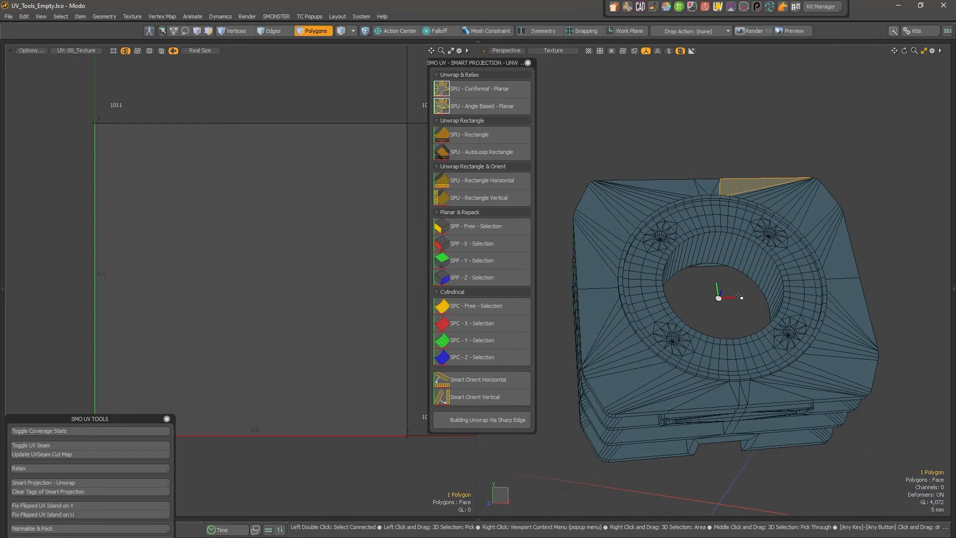
key(ctrl+shift+u)
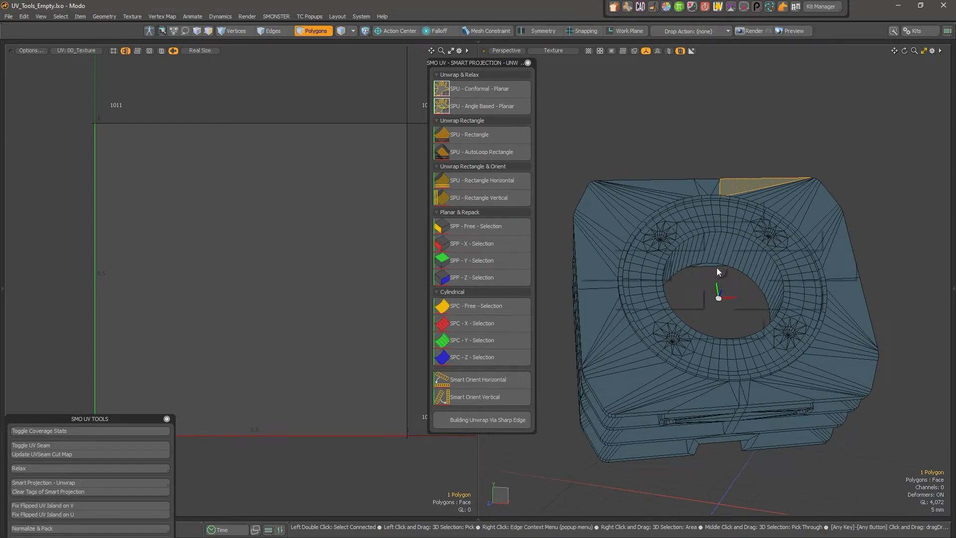
click(717, 271)
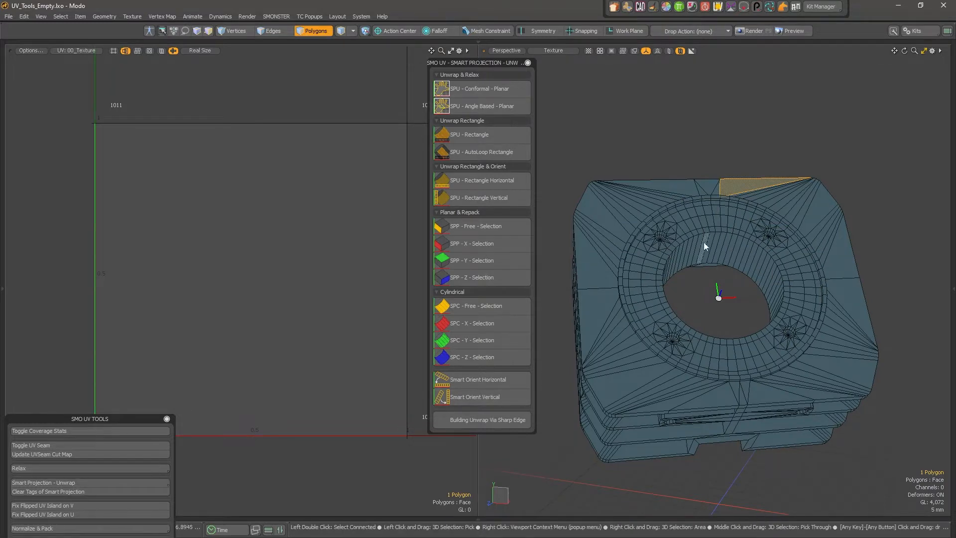
key(ctrl+shift+u)
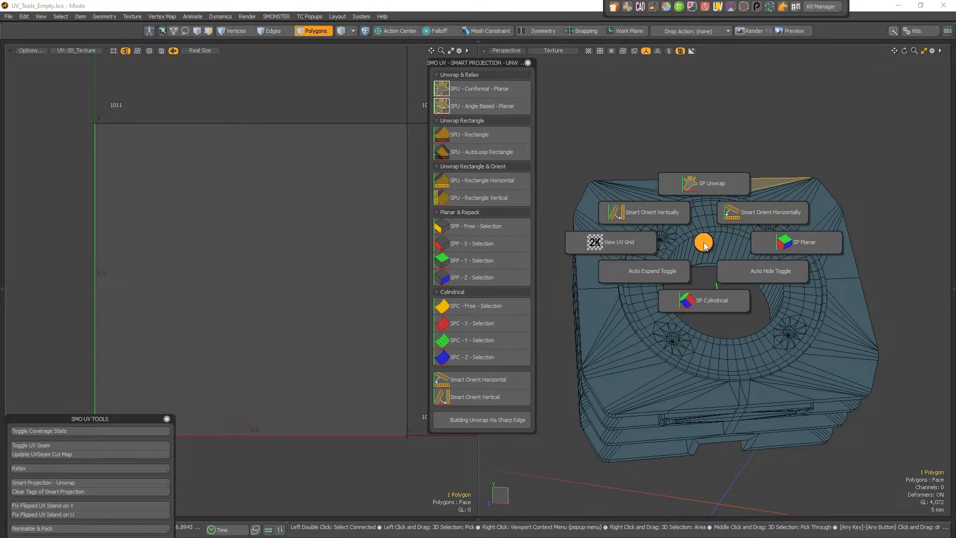
click(703, 243)
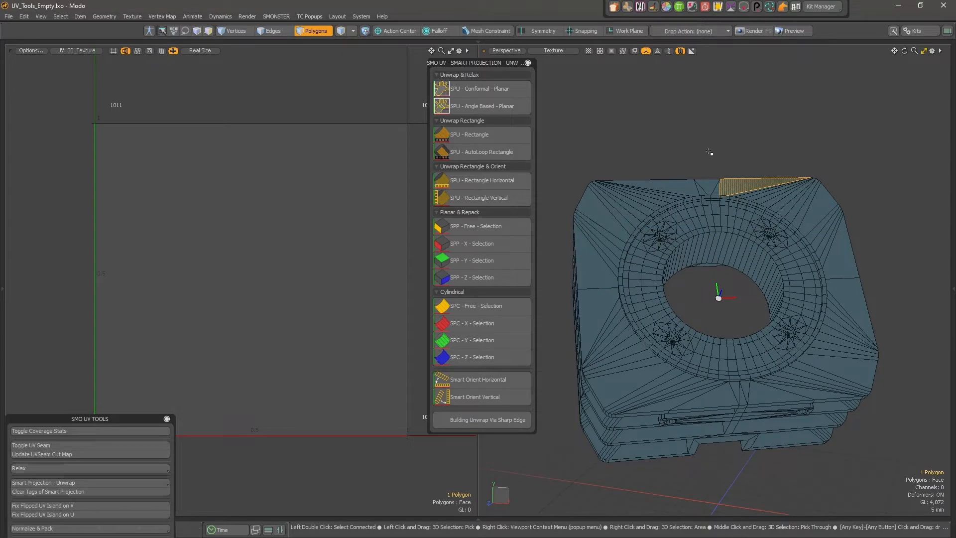
Unwrap the selected polygon with the SP Planar smart projection along the Z axis.
key(ctrl+shift+u)
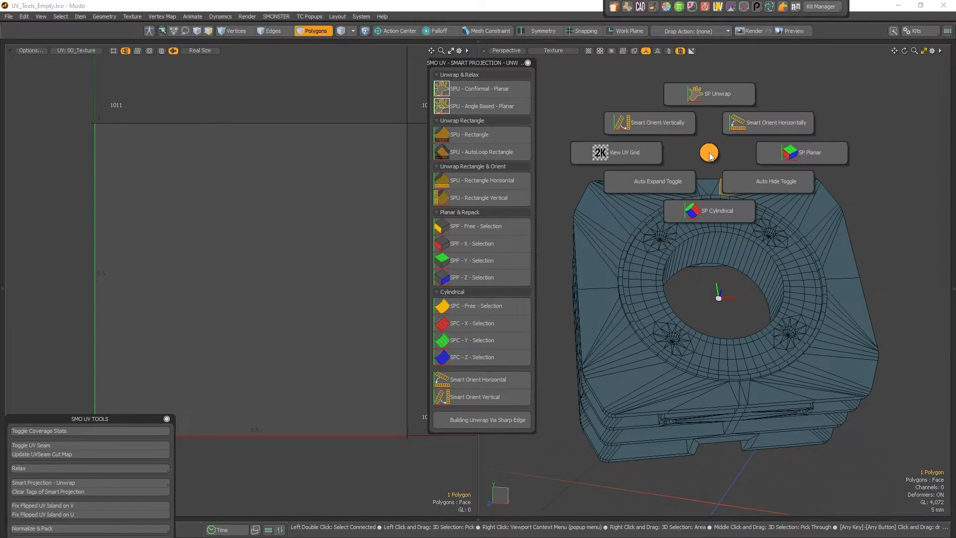
click(791, 158)
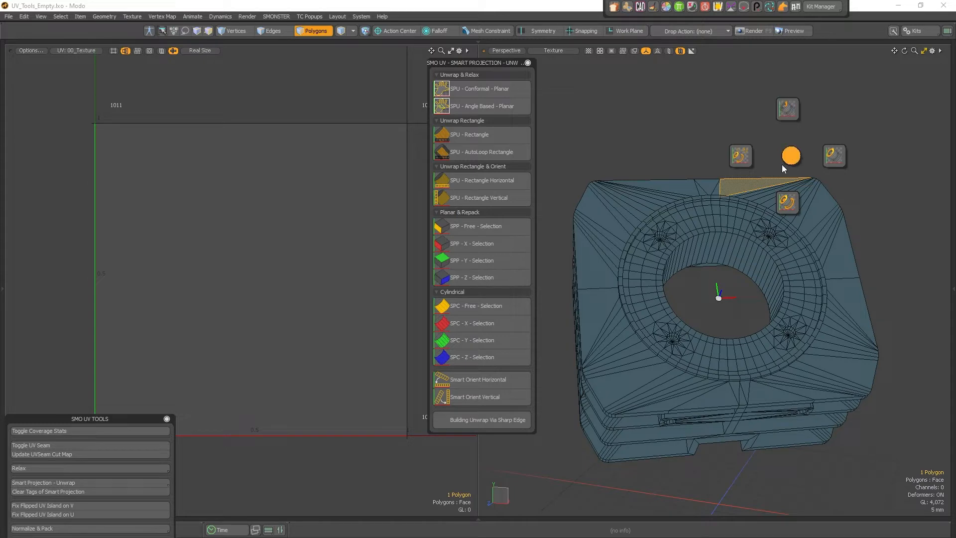
click(786, 110)
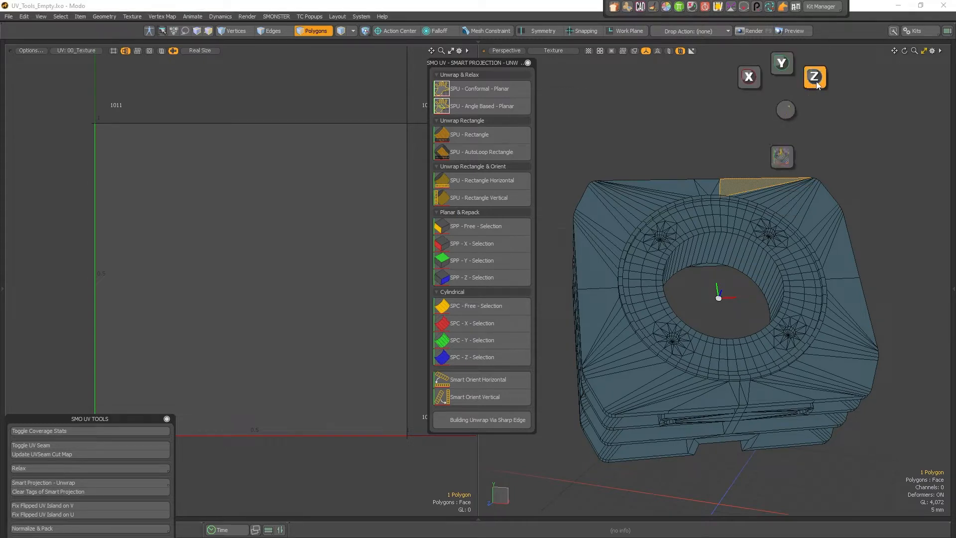
click(814, 79)
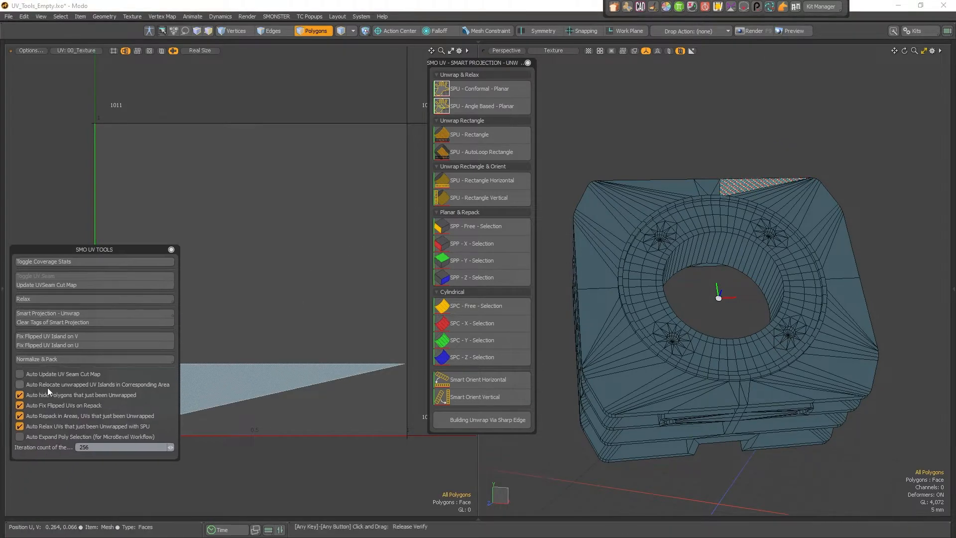
drag(145, 252, 141, 423)
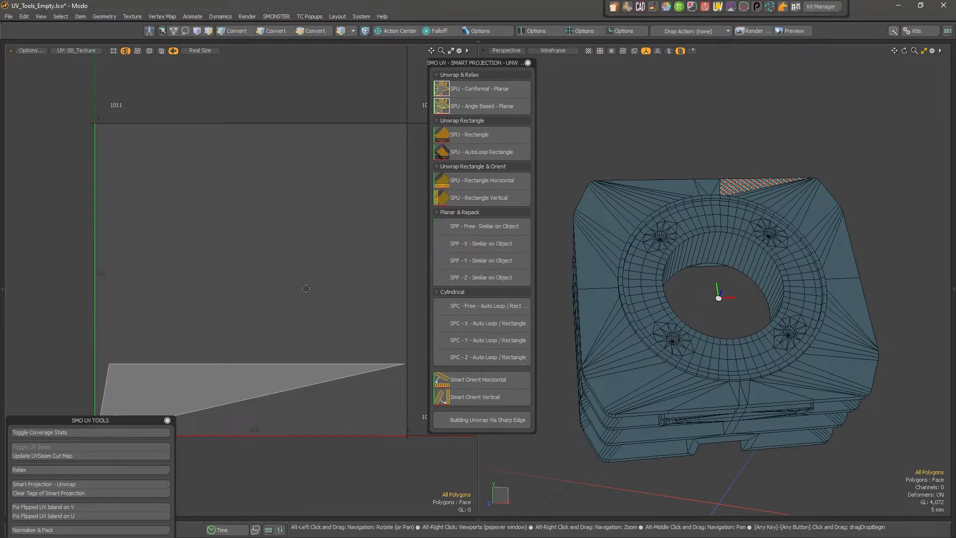
alt+drag(363, 253, 369, 207)
scroll(752, 211, up, 5)
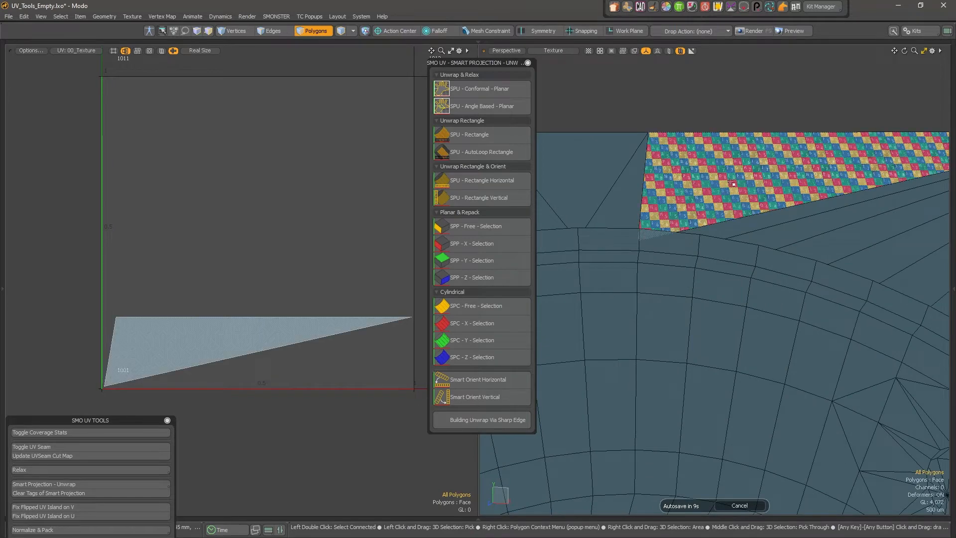
Select all the coplanar polygons of the mesh's outer top face around the circular flange.
scroll(736, 269, down, 3)
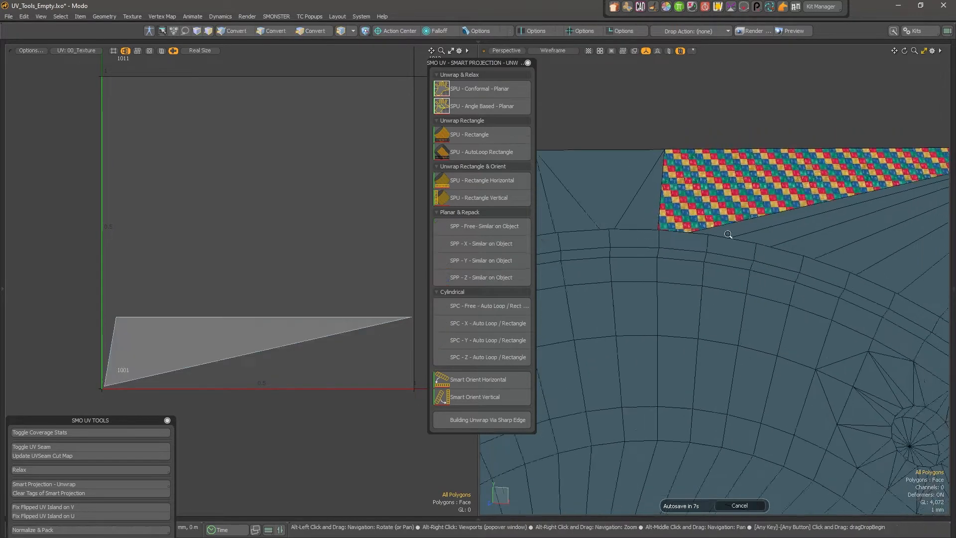
alt+drag(737, 268, 696, 299)
click(696, 300)
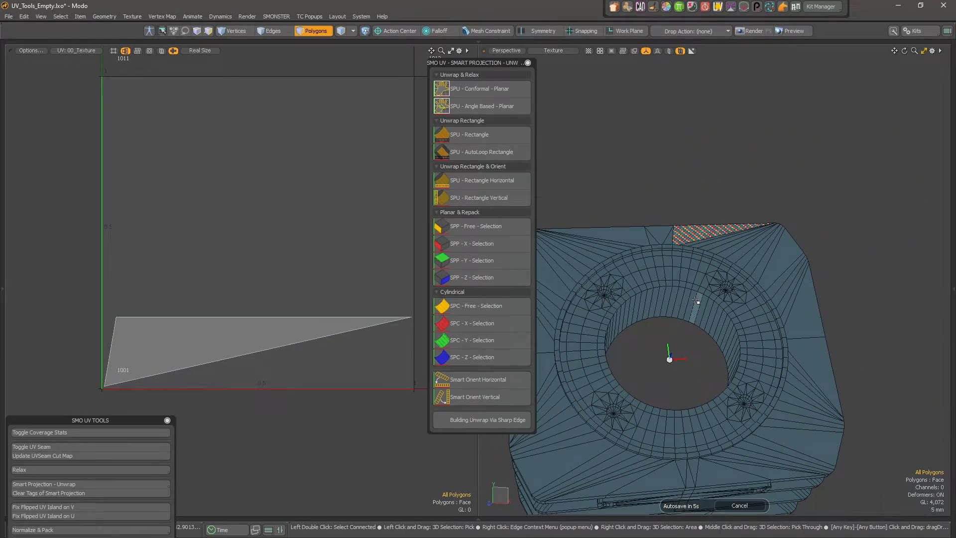
click(702, 231)
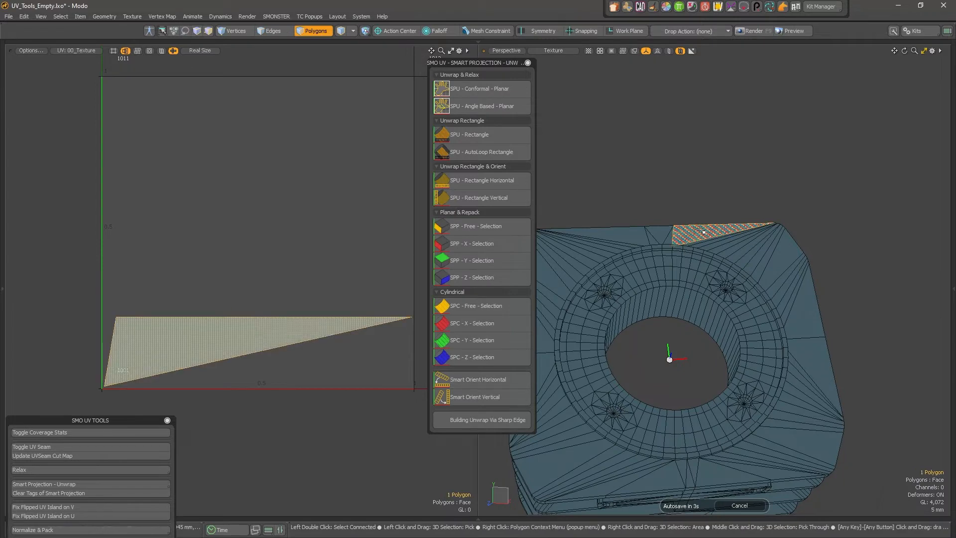
mouse_move(779, 302)
mouse_down()
mouse_move(811, 269)
mouse_move(697, 234)
mouse_move(573, 239)
mouse_move(530, 313)
mouse_up()
mouse_move(551, 385)
mouse_down()
mouse_move(622, 490)
mouse_move(766, 478)
mouse_move(821, 371)
mouse_up()
alt+drag(748, 376, 774, 280)
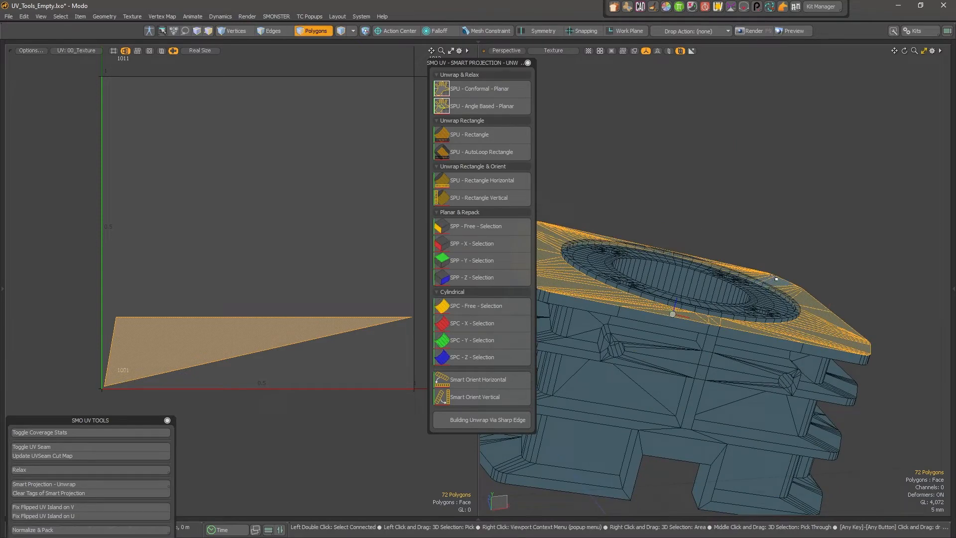
mouse_move(775, 279)
alt+mouse_down()
mouse_move(769, 293)
mouse_move(761, 282)
alt+mouse_up()
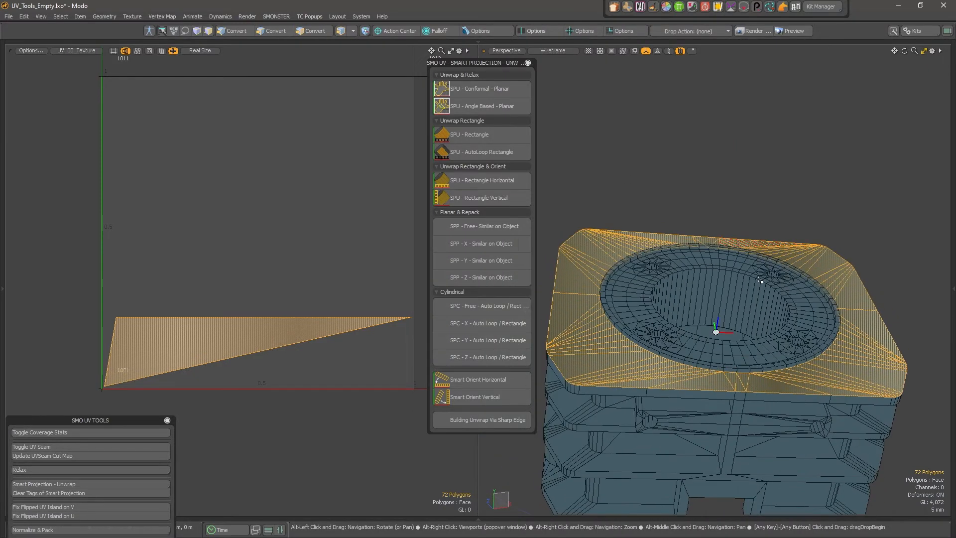
Unwrap the whole flat top face from its rear triangular polygon with the SP Planar smart projection along the Z axis.
click(744, 244)
key(ctrl+u)
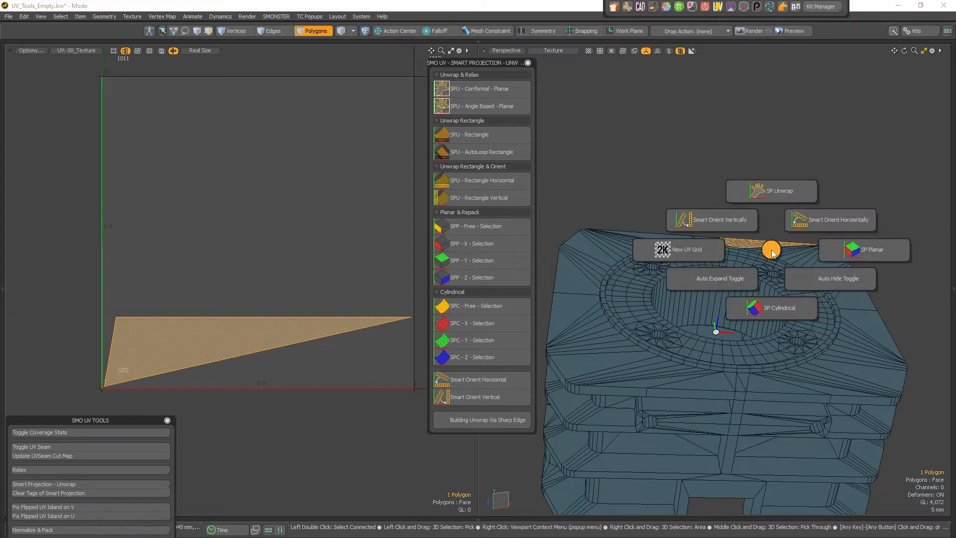
click(890, 256)
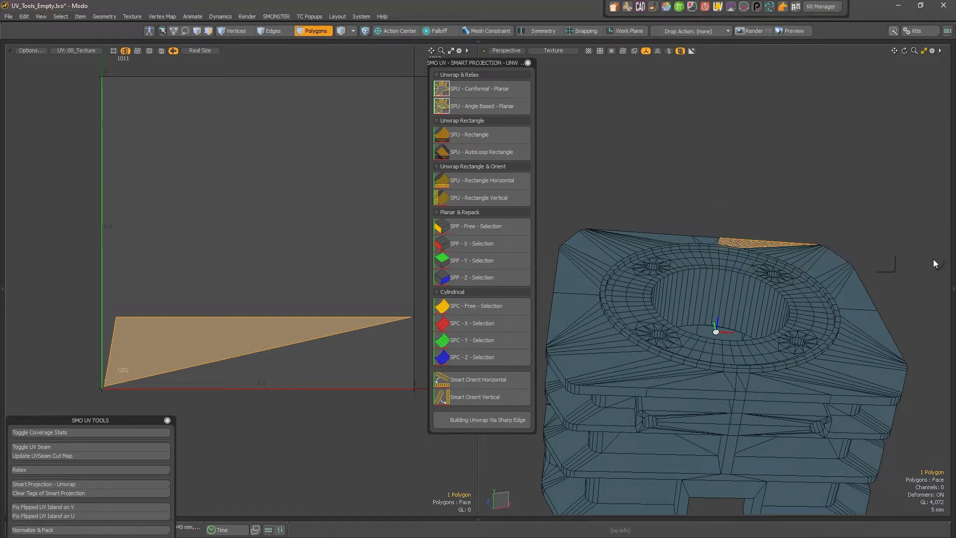
click(933, 258)
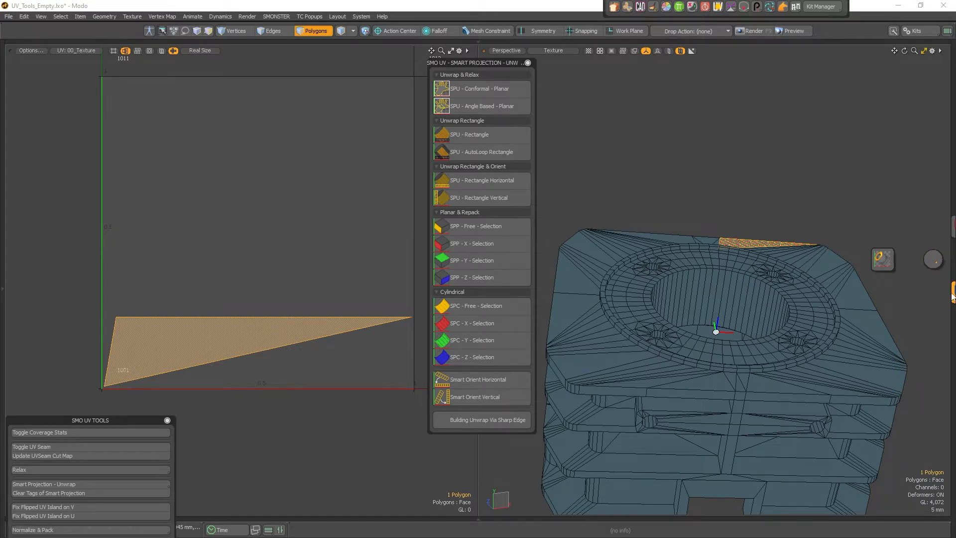
key(ctrl+u)
click(669, 200)
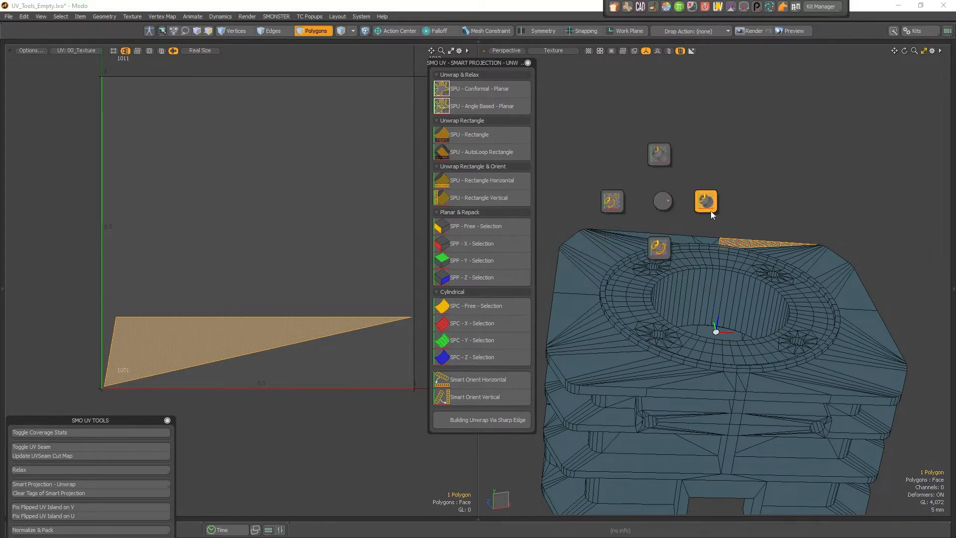
click(705, 209)
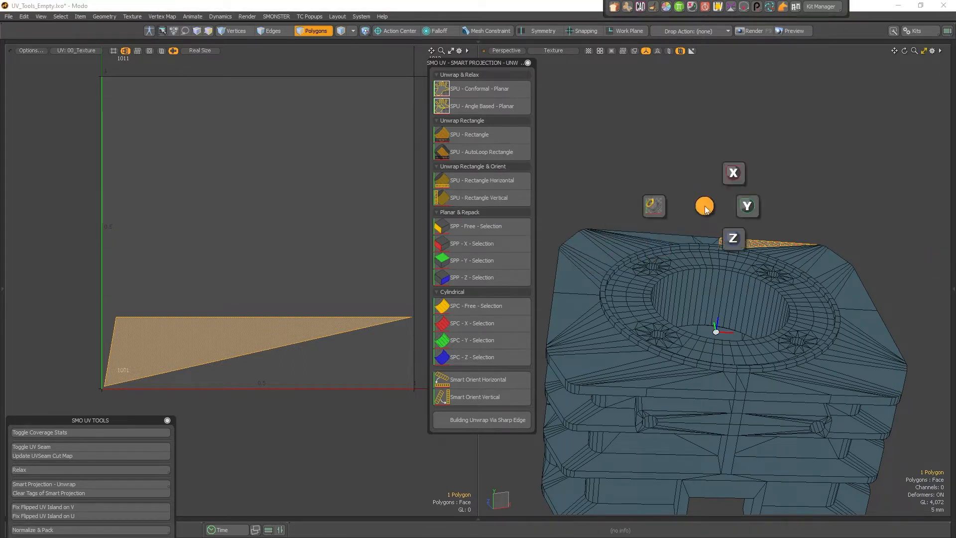
click(734, 239)
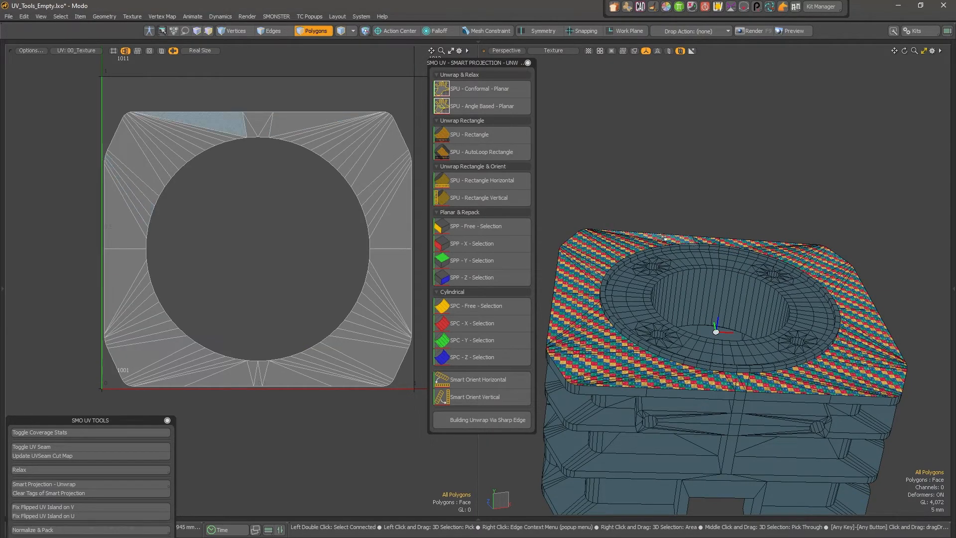
Select the polygons along the top face's rear side to compare them with the UV island, and clear the selection.
mouse_move(597, 256)
mouse_down()
mouse_move(557, 343)
mouse_move(697, 378)
mouse_move(821, 388)
mouse_move(869, 329)
mouse_move(826, 264)
mouse_move(757, 249)
mouse_move(797, 234)
mouse_move(669, 238)
mouse_up()
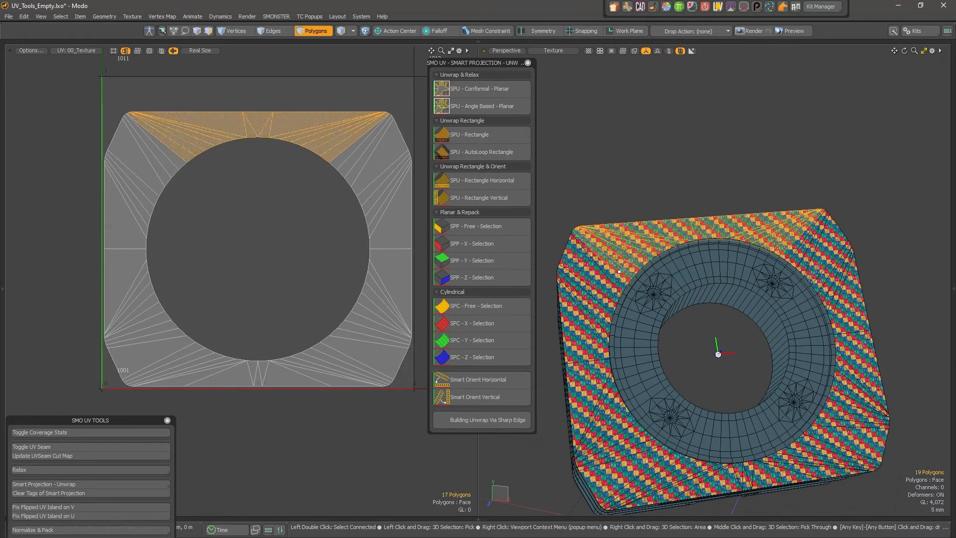
mouse_move(617, 270)
mouse_down()
mouse_move(582, 428)
mouse_move(657, 485)
mouse_move(737, 478)
mouse_move(830, 449)
mouse_move(866, 373)
mouse_move(847, 284)
mouse_move(796, 227)
mouse_move(579, 185)
mouse_move(580, 177)
mouse_move(747, 298)
mouse_move(704, 301)
mouse_up()
click(704, 301)
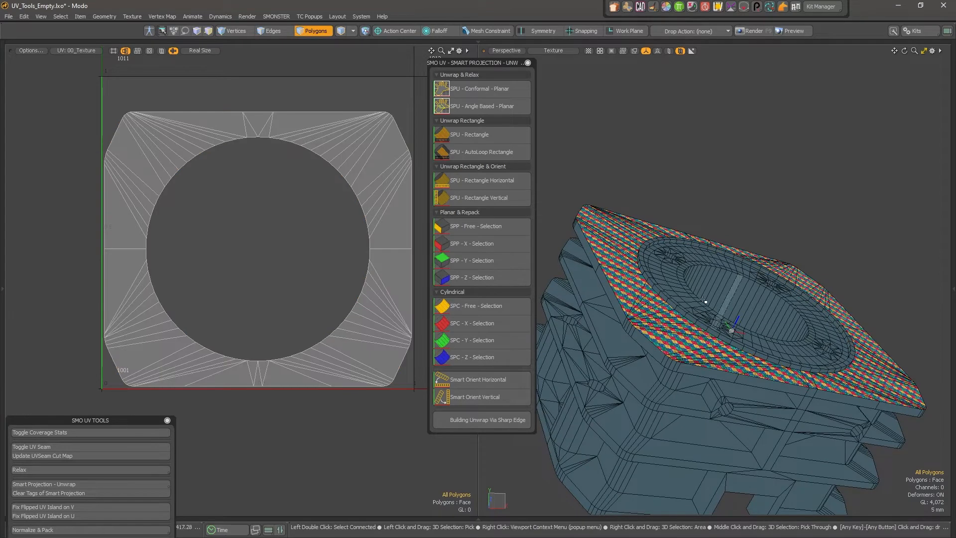
Select the top face's rear triangular polygon and unwrap all similarly oriented polygons of the mesh with SP Planar along the Z axis.
alt+drag(803, 230, 757, 231)
click(757, 231)
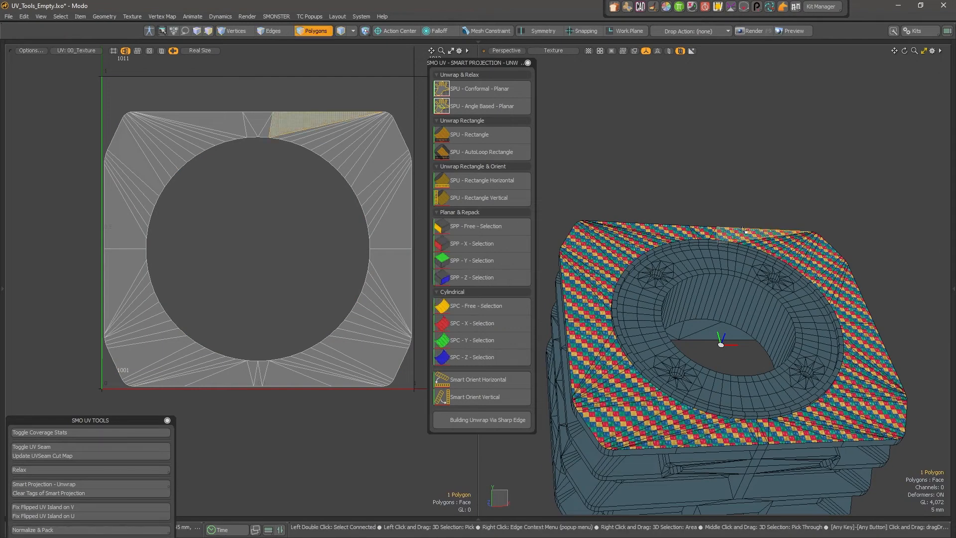
key(ctrl+shift+u)
click(830, 239)
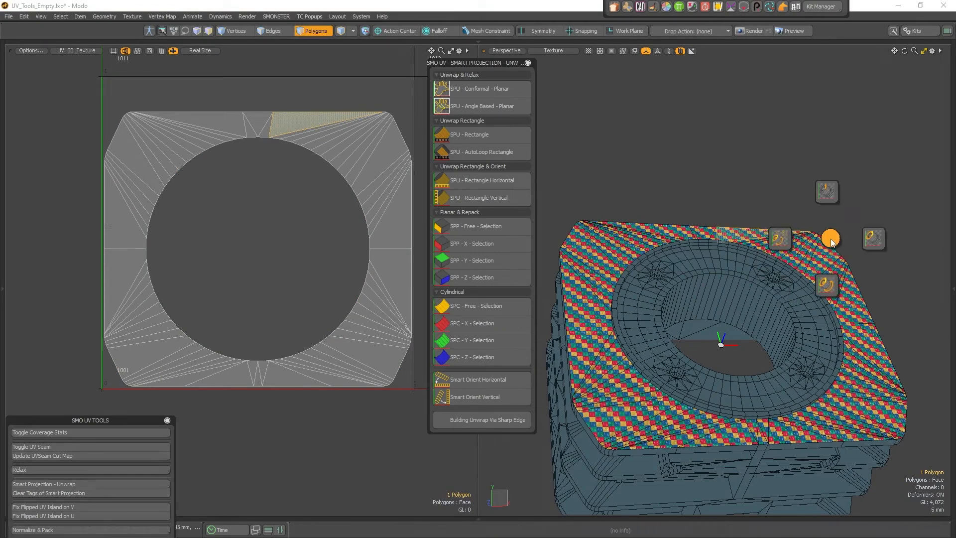
click(827, 292)
click(855, 336)
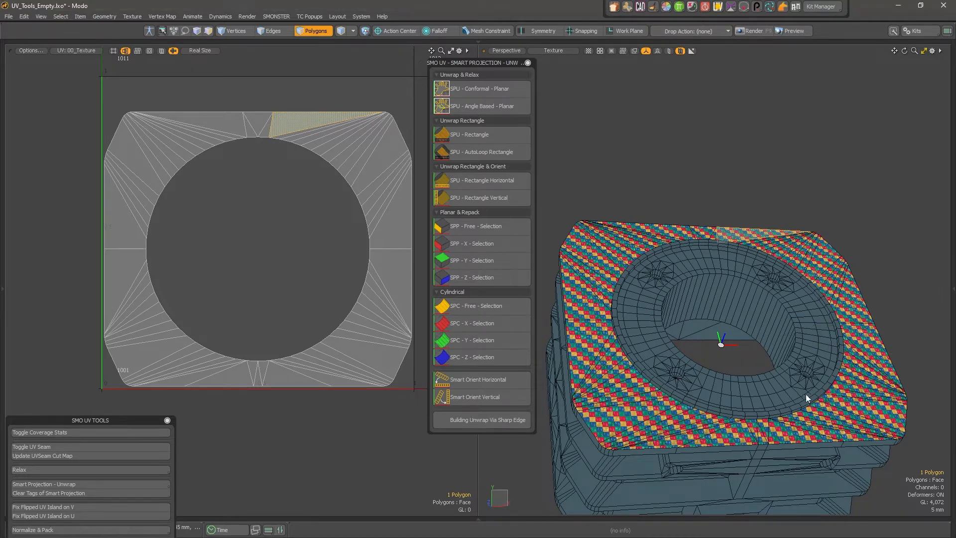
key(Escape)
Select several polygons on the stepped ledges to locate their matching UV islands, and clear the selection.
mouse_move(750, 391)
alt+mouse_down()
mouse_move(751, 274)
mouse_move(726, 348)
mouse_move(769, 350)
mouse_move(738, 390)
alt+mouse_up()
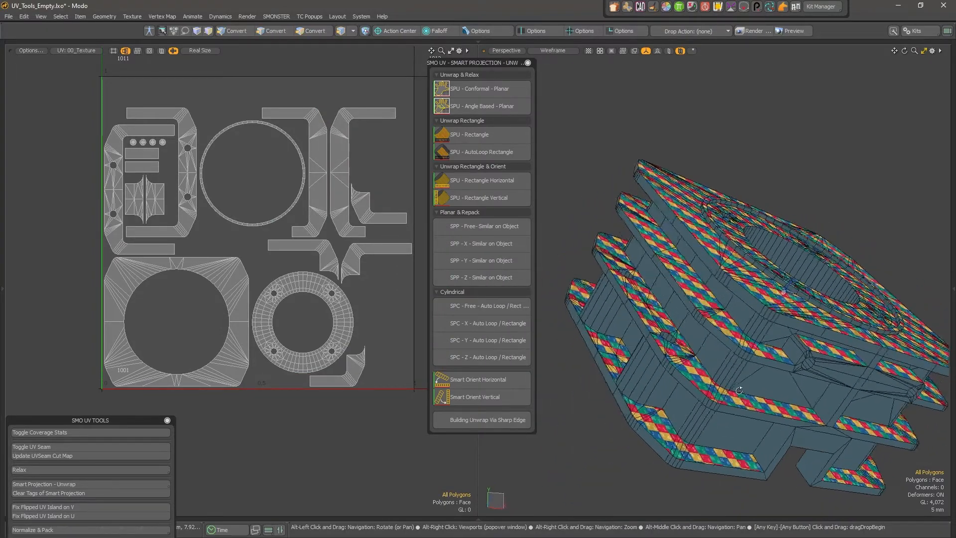
click(820, 350)
shift+click(777, 351)
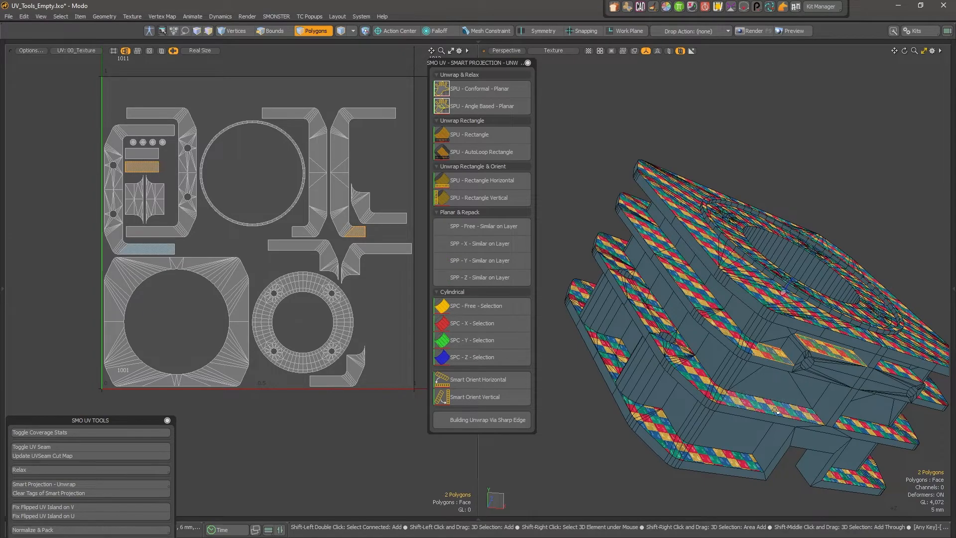
alt+drag(633, 423, 861, 422)
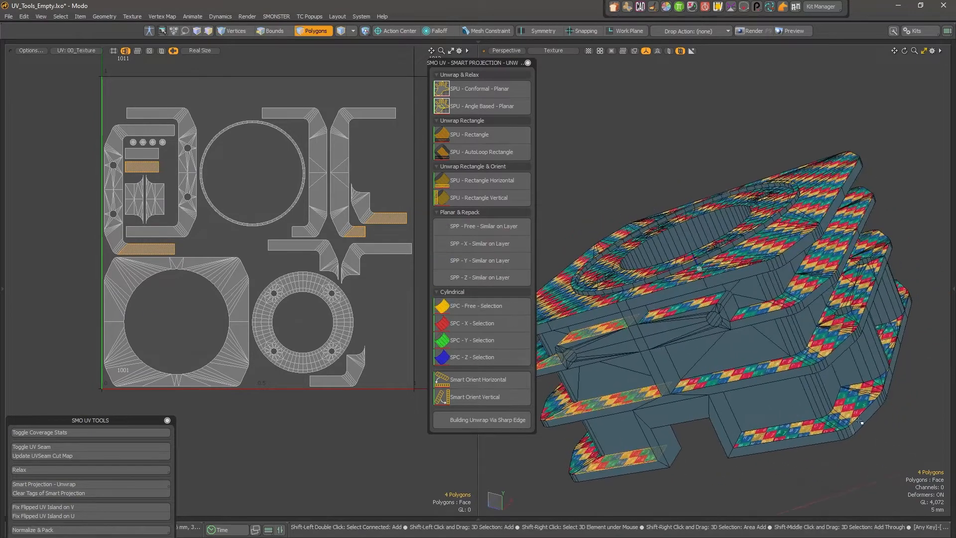
alt+drag(869, 274, 736, 249)
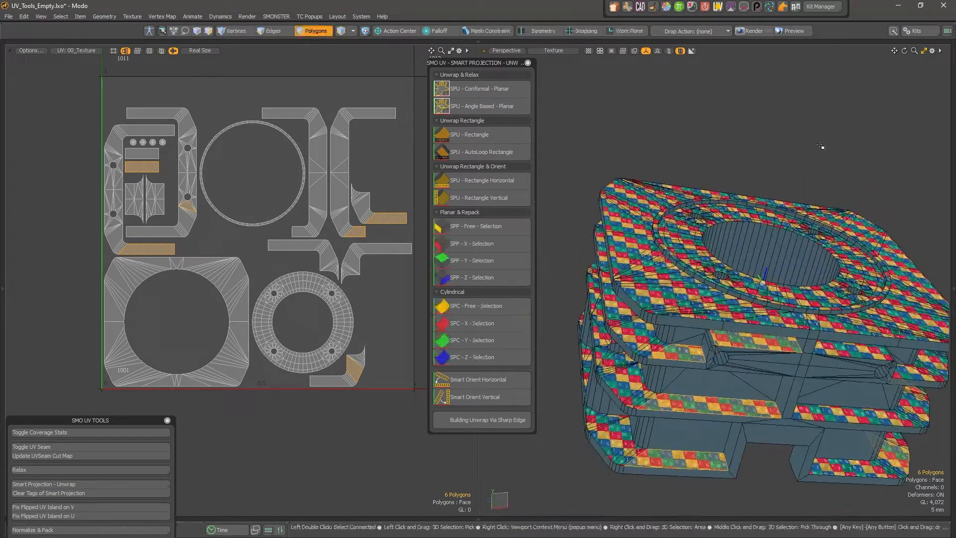
click(751, 159)
alt+drag(791, 259, 741, 269)
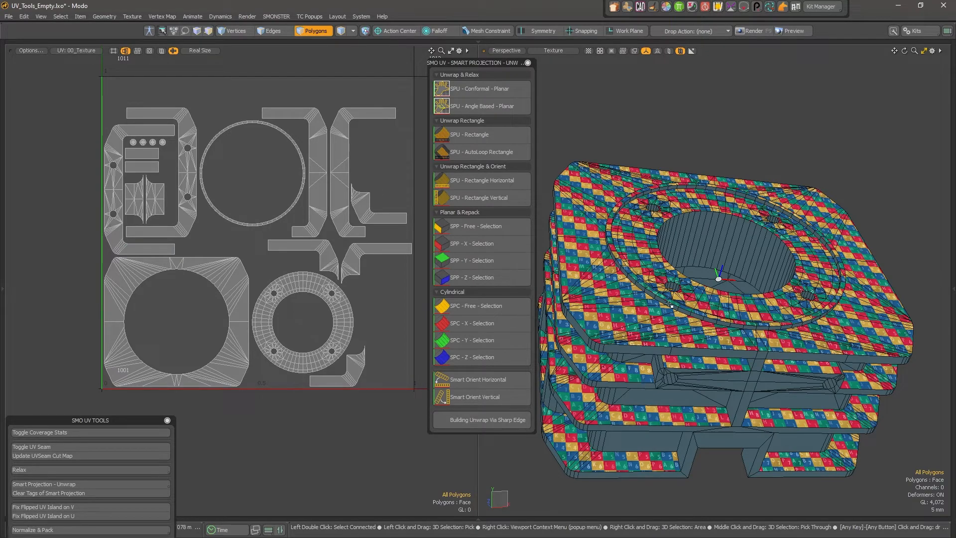
Examine the checker texture on the ledges up close and select the lowest ledge's corner polygons to find their UV island.
scroll(669, 305, up, 6)
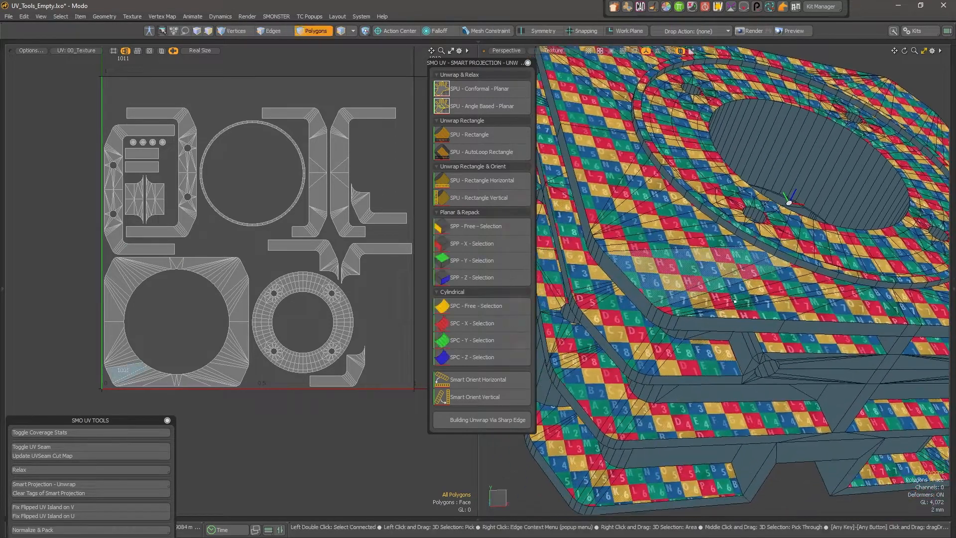
click(643, 255)
mouse_move(704, 368)
mouse_down()
mouse_move(635, 349)
mouse_move(605, 313)
mouse_up()
drag(681, 423, 595, 381)
drag(657, 486, 567, 448)
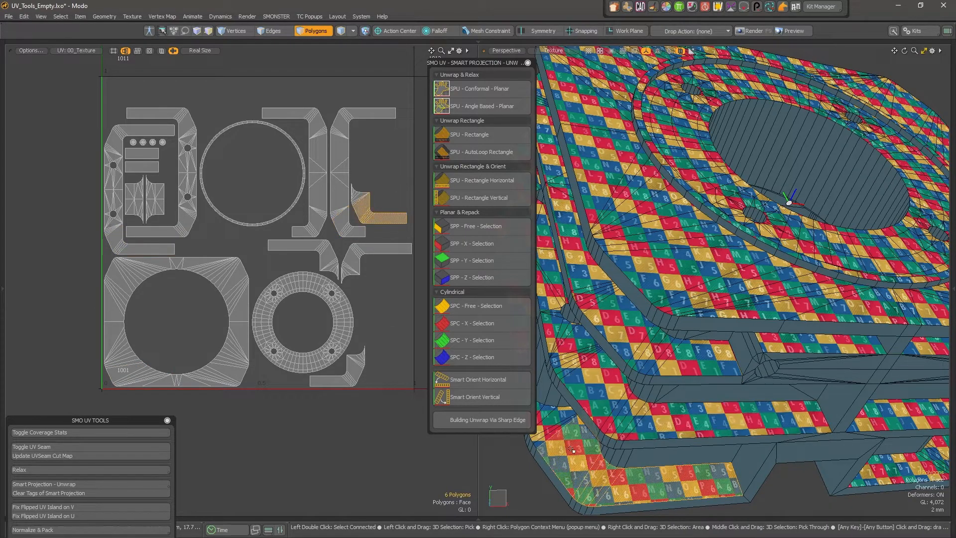
Reposition the SMO UV Tools palette so that all of its automatic unwrap and repack options are in view.
scroll(821, 329, down, 5)
alt+drag(856, 323, 686, 493)
drag(137, 425, 165, 252)
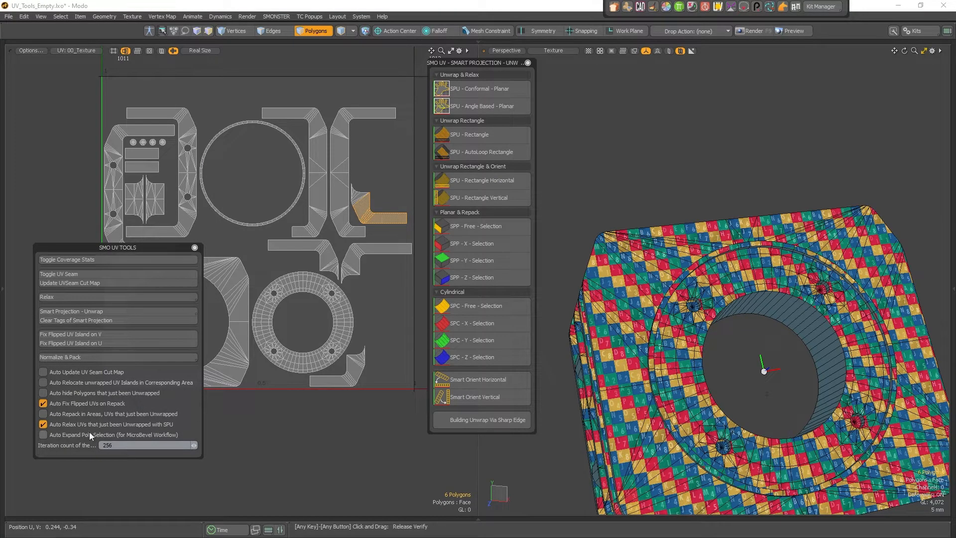
alt+scroll(770, 305, down, 3)
alt+drag(770, 305, 771, 274)
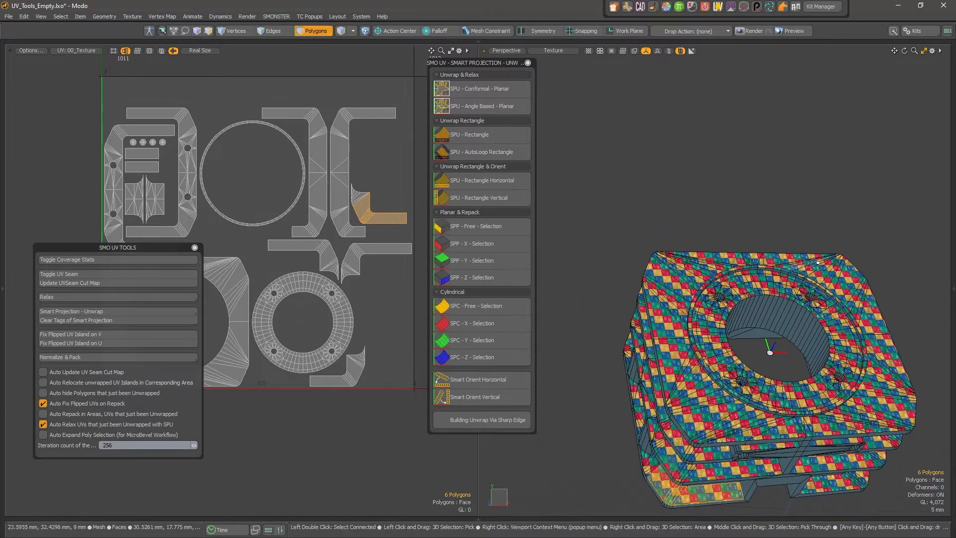
Select one polygon on the top face's rear edge and project all similarly oriented polygons again with SP Planar along the Z axis.
click(797, 260)
key(ctrl+u)
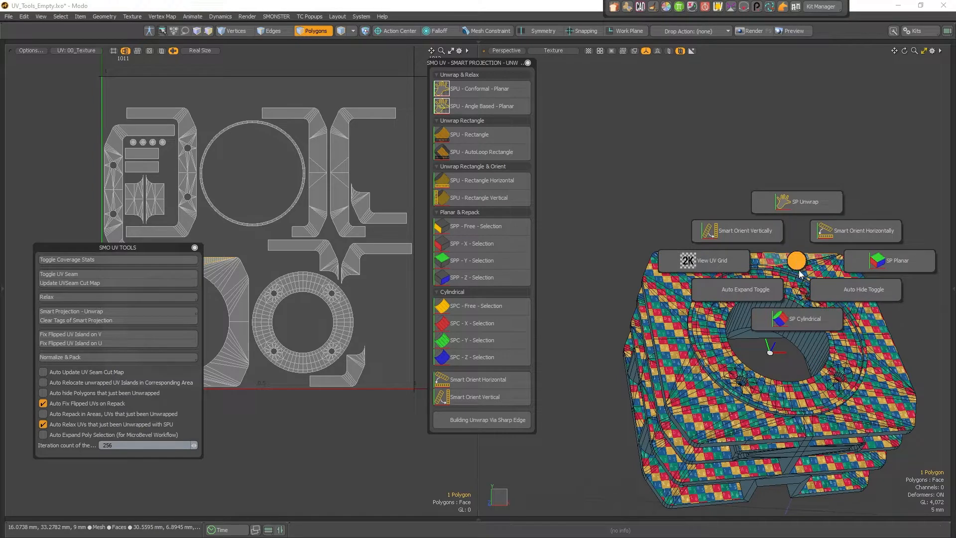
click(868, 267)
click(866, 315)
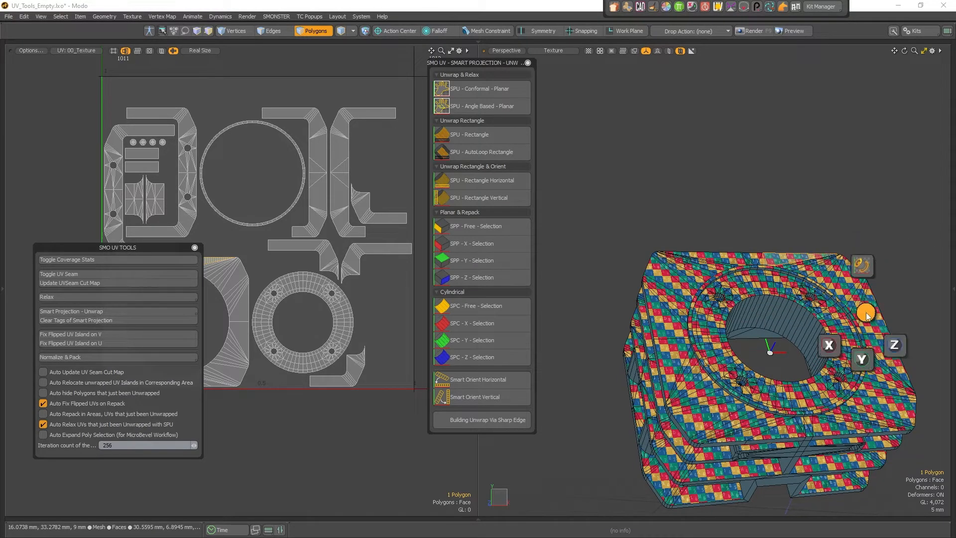
click(862, 359)
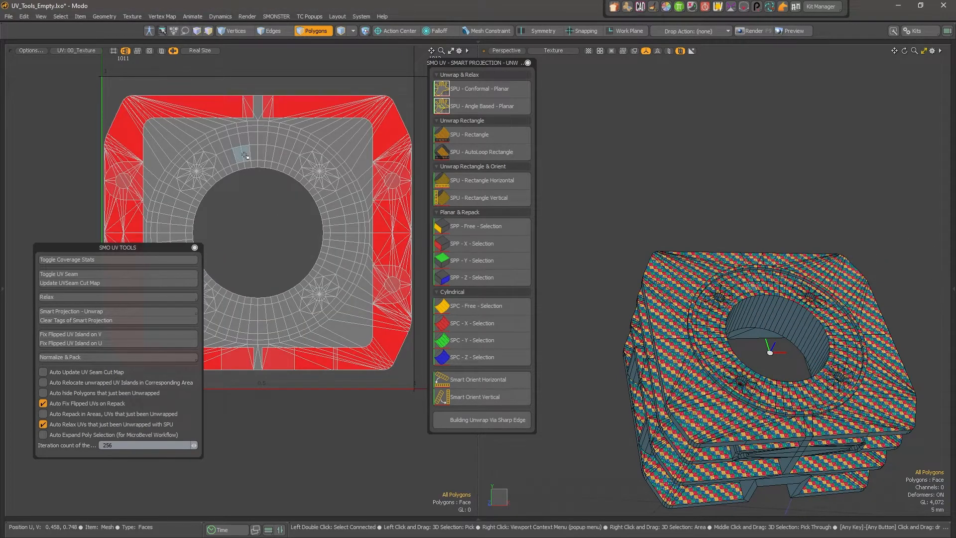
Examine the overlapping and flipped UV islands in the UV view and compare them with the textured mesh.
alt+middle_drag(324, 121, 320, 22)
alt+right_drag(140, 207, 185, 200)
alt+middle_drag(158, 184, 208, 72)
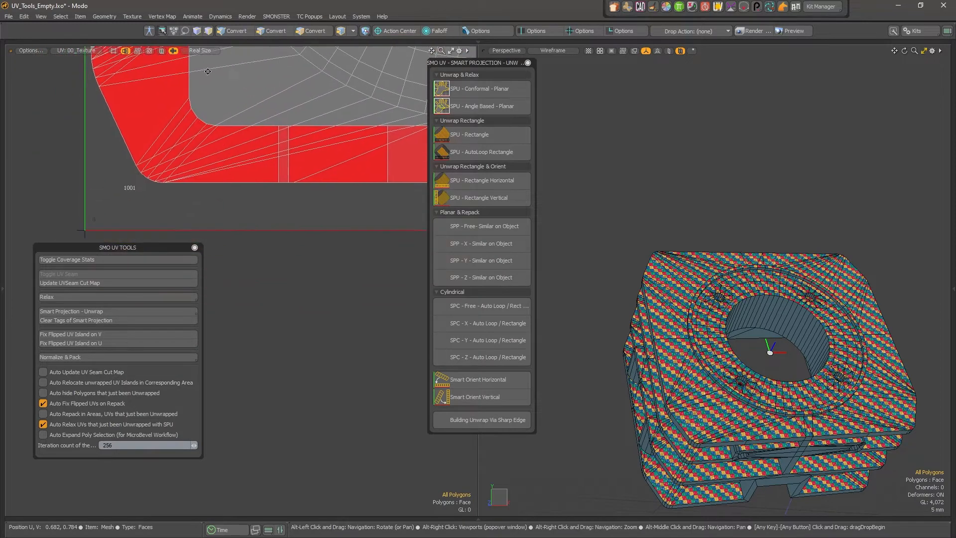
alt+right_drag(176, 117, 176, 158)
alt+middle_drag(308, 114, 339, 198)
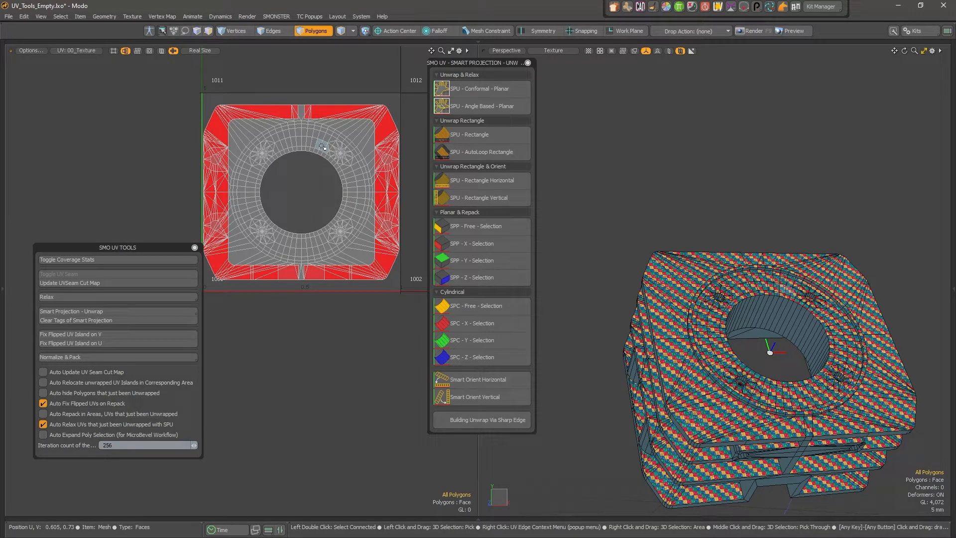
alt+middle_drag(334, 169, 323, 184)
alt+drag(743, 254, 726, 413)
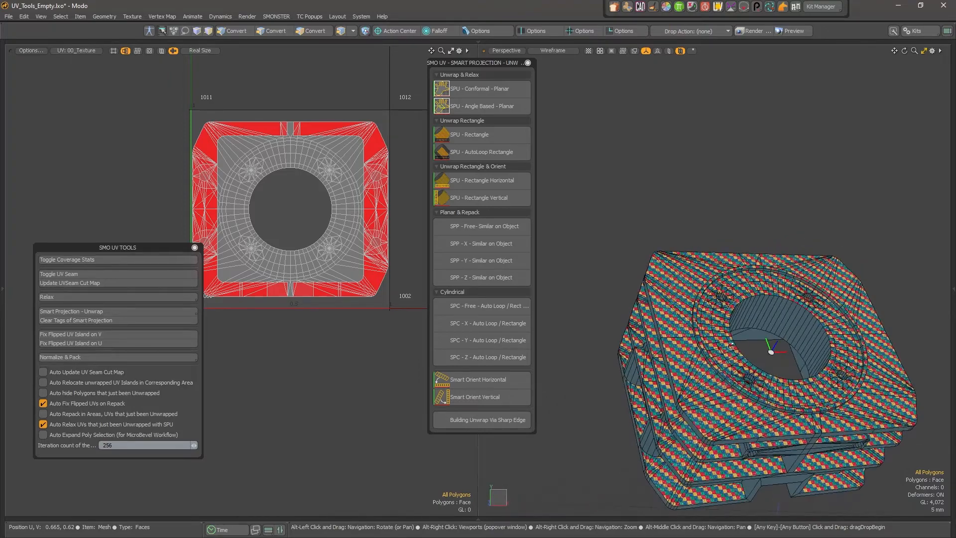
mouse_move(725, 413)
alt+right_down()
mouse_move(762, 415)
mouse_move(741, 413)
alt+right_up()
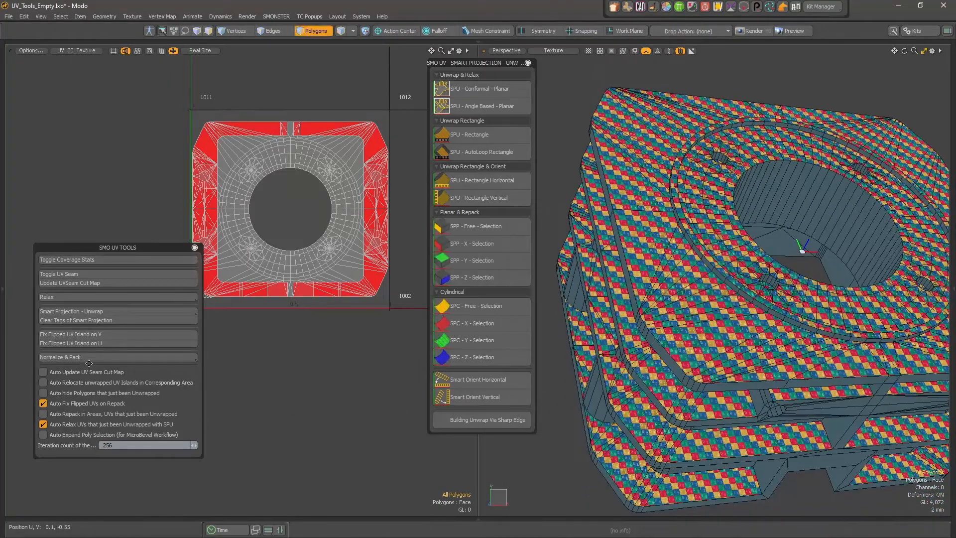
Select one polygon on the top face and one on its opposite side, and project all similarly oriented polygons with SP Planar along Z.
click(701, 301)
alt+drag(701, 301, 867, 339)
shift+click(824, 289)
alt+drag(823, 289, 722, 313)
key(u)
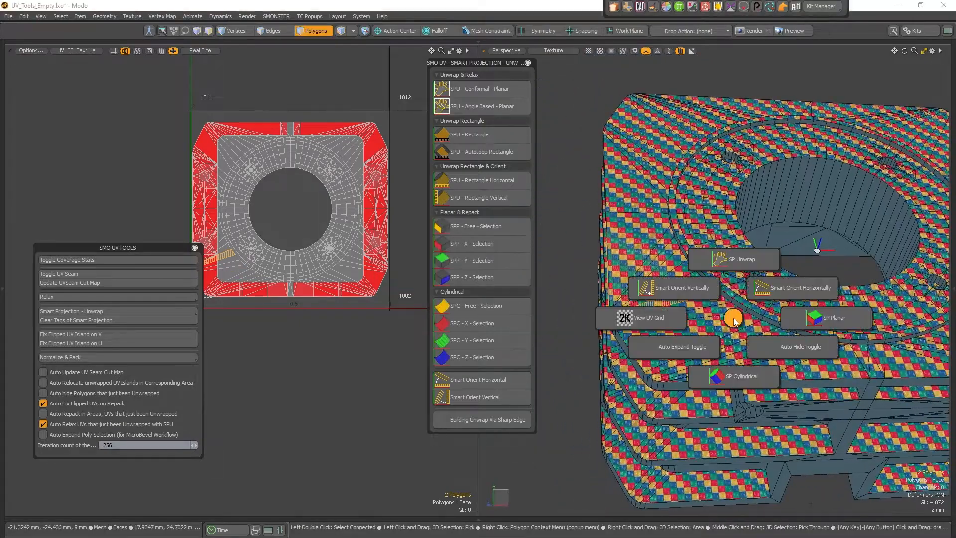
click(822, 324)
click(821, 324)
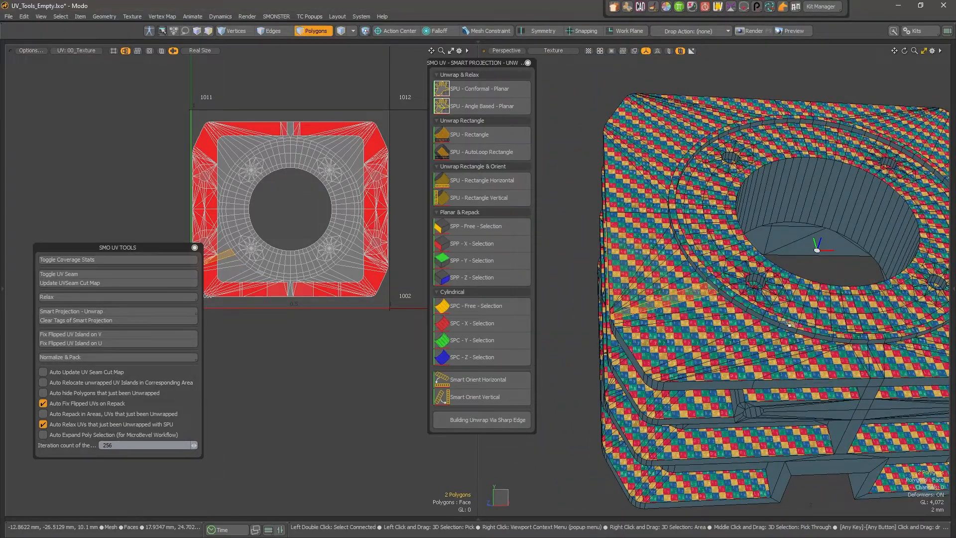
alt+drag(822, 324, 766, 323)
key(u)
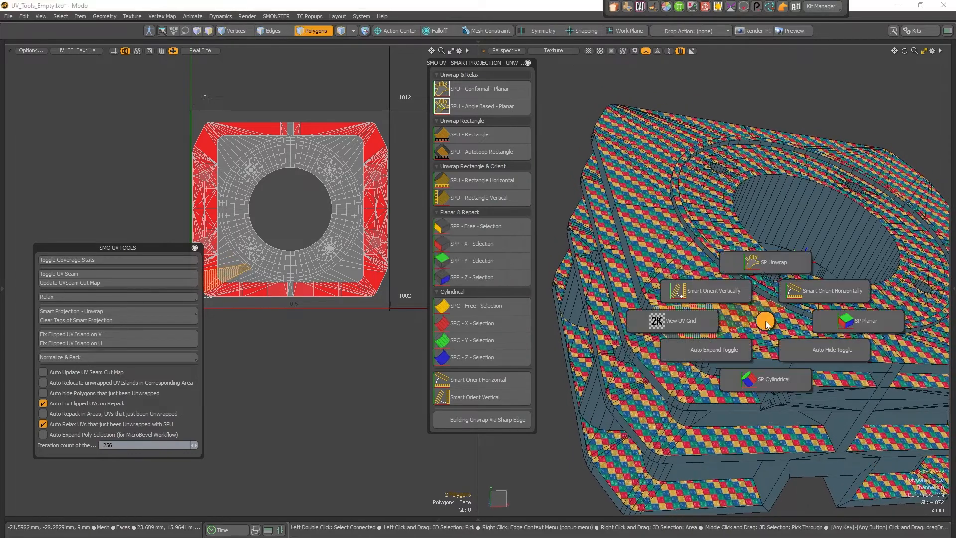
click(853, 332)
click(849, 373)
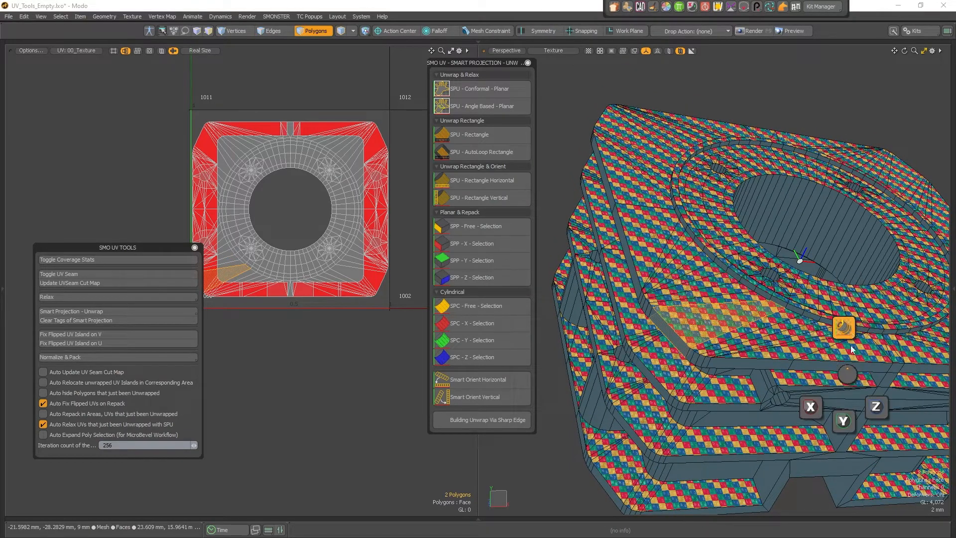
click(861, 397)
Turn off Auto Fix Flipped UVs on Repack and turn on Auto Repack in Areas, UVs that just been Unwrapped.
alt+right_drag(290, 208, 330, 204)
alt+middle_drag(329, 204, 350, 137)
alt+right_drag(347, 195, 317, 198)
mouse_move(319, 202)
alt+middle_down()
mouse_move(286, 218)
mouse_move(306, 191)
alt+middle_up()
alt+right_drag(306, 190, 286, 188)
alt+middle_drag(285, 188, 272, 169)
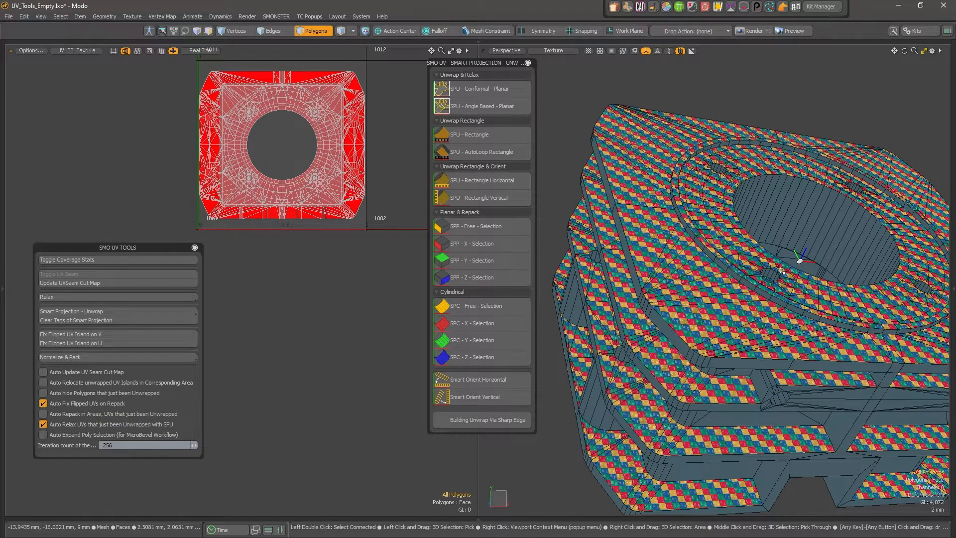
click(43, 403)
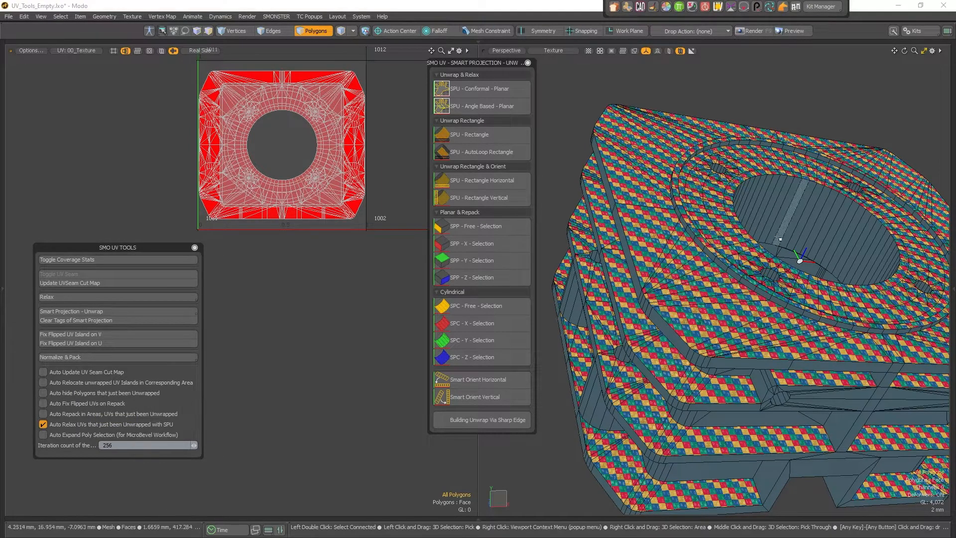
alt+drag(657, 326, 696, 323)
click(68, 416)
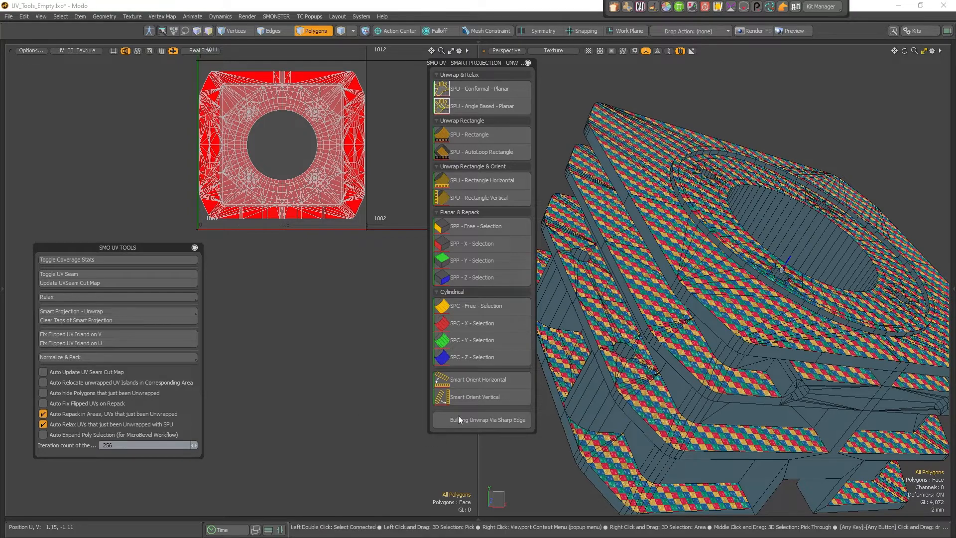
With automatic repacking active, reproject the polygons facing both ways on the stacked plates using SP Planar along the Z axis.
alt+drag(679, 314, 782, 269)
click(650, 277)
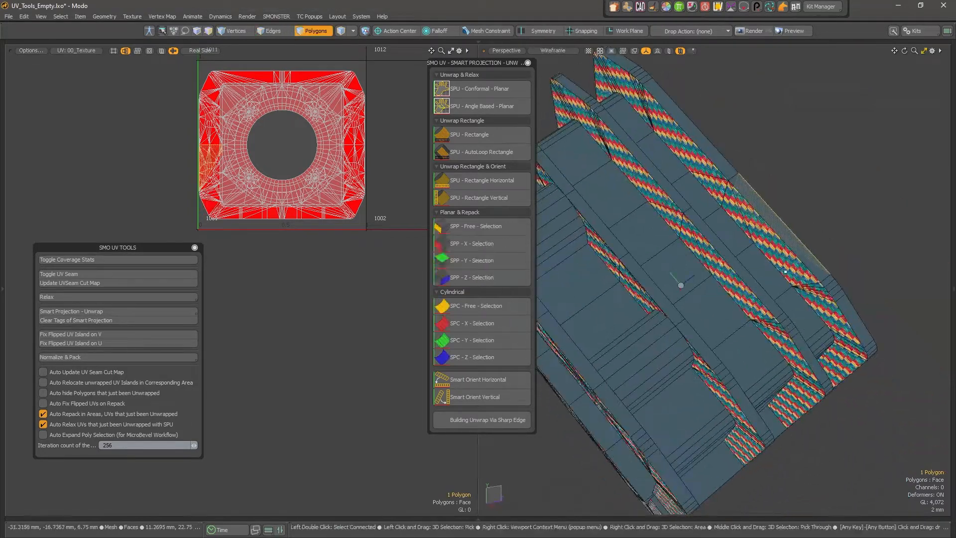
shift+click(777, 258)
key(F4)
click(842, 263)
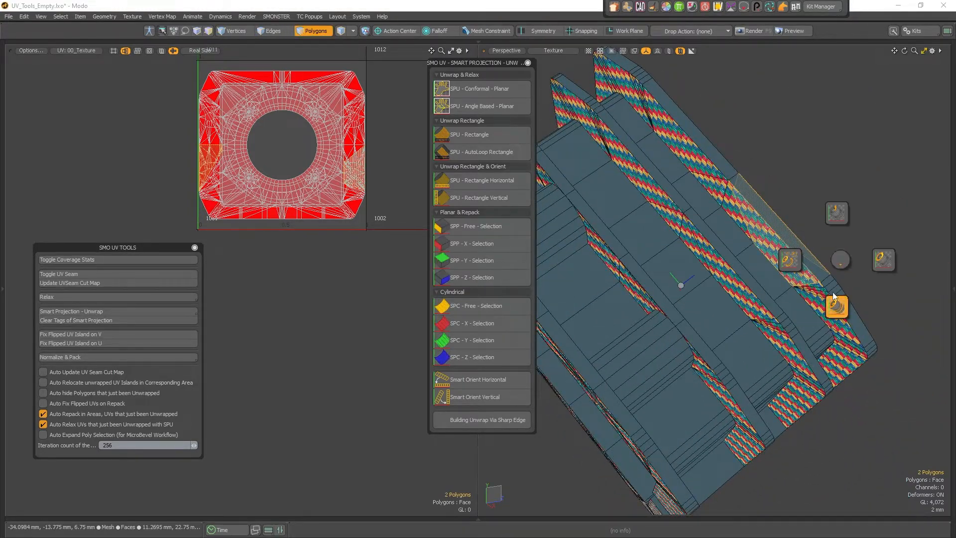
click(836, 307)
click(875, 347)
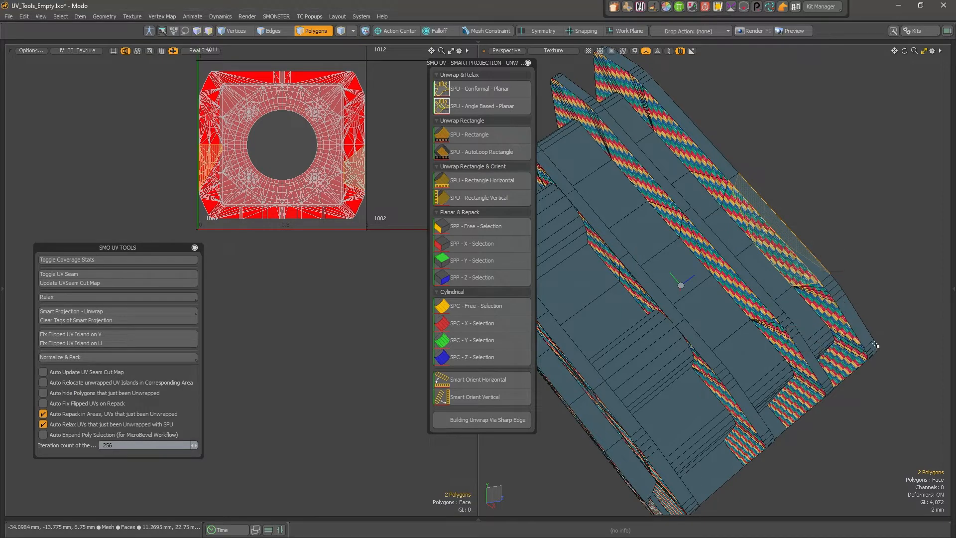
Examine the yellow-highlighted islands in the UV view and compare the checker lettering on the mesh from several angles.
scroll(287, 173, up, 5)
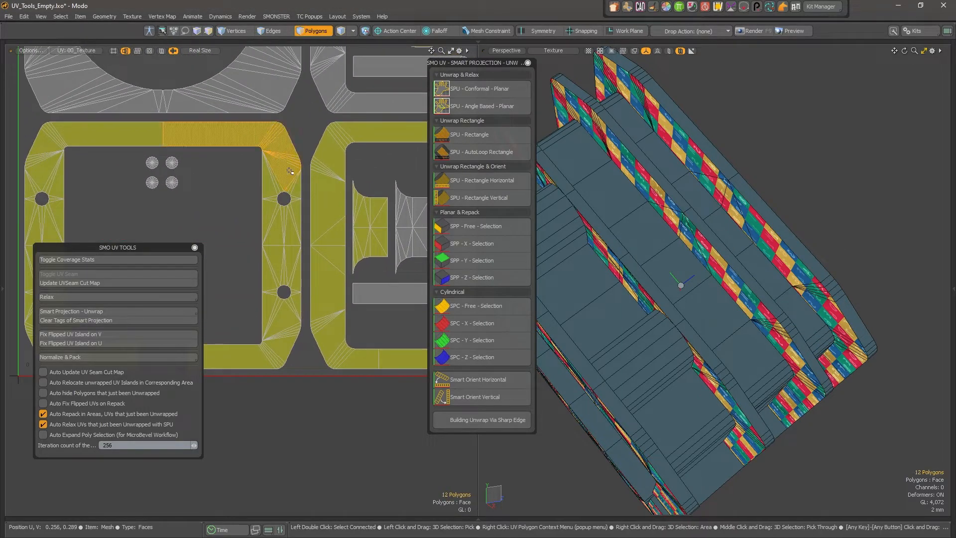
alt+drag(773, 234, 796, 224)
alt+right_drag(747, 191, 763, 249)
scroll(767, 187, up, 10)
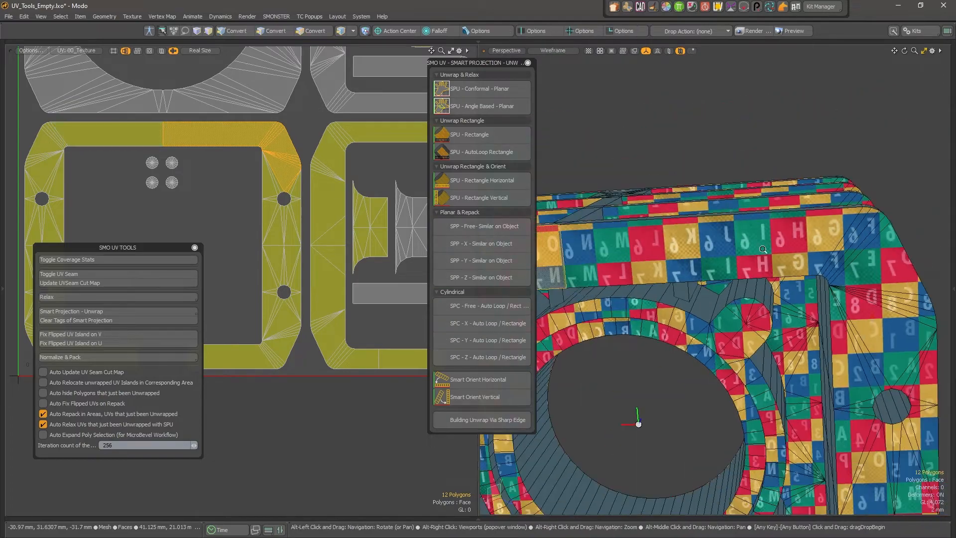
alt+drag(763, 249, 912, 331)
alt+right_drag(913, 330, 869, 299)
alt+middle_drag(868, 299, 787, 204)
alt+drag(787, 205, 662, 233)
alt+middle_drag(661, 233, 731, 334)
alt+right_drag(731, 333, 722, 319)
alt+drag(722, 318, 691, 308)
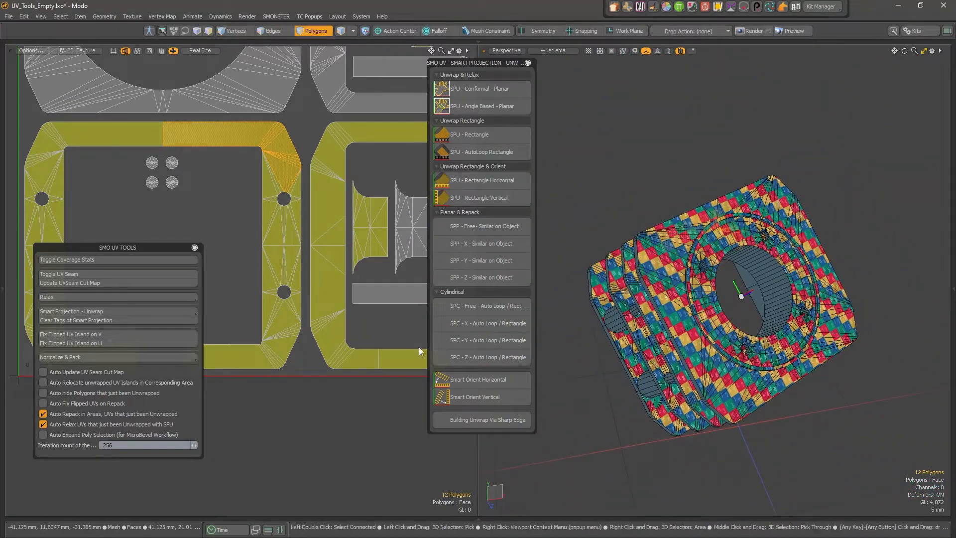
Turn on Auto Fix Flipped UVs on Repack and reproject the top plate's two opposite-facing polygons and all similar ones with SP Planar along Z.
click(42, 404)
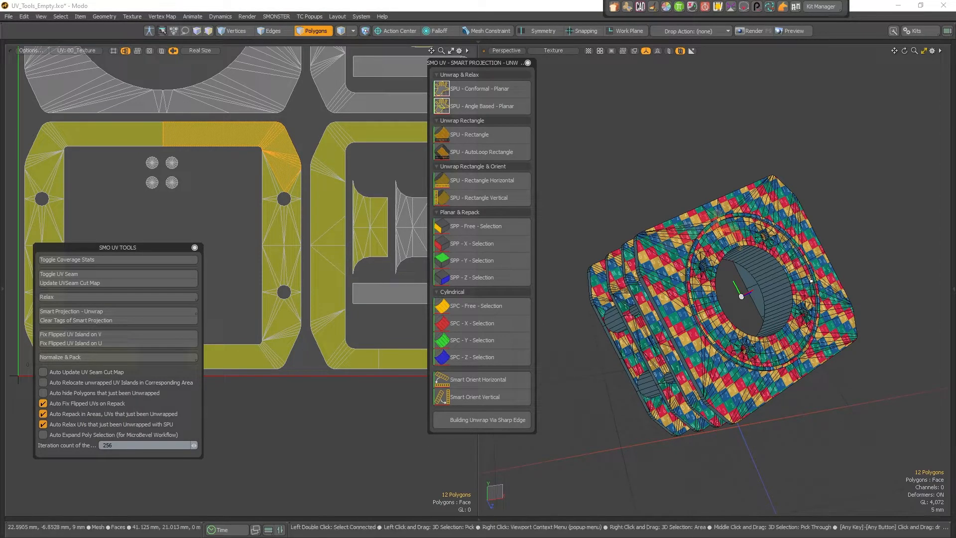
alt+drag(717, 309, 707, 234)
click(703, 216)
key(alt+u)
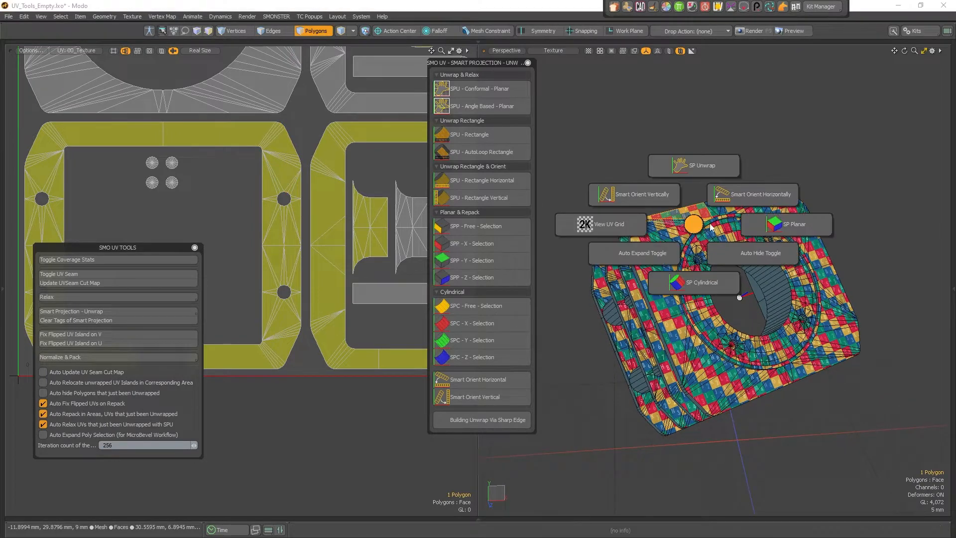
click(749, 224)
alt+drag(749, 224, 835, 216)
shift+click(767, 222)
key(alt+u)
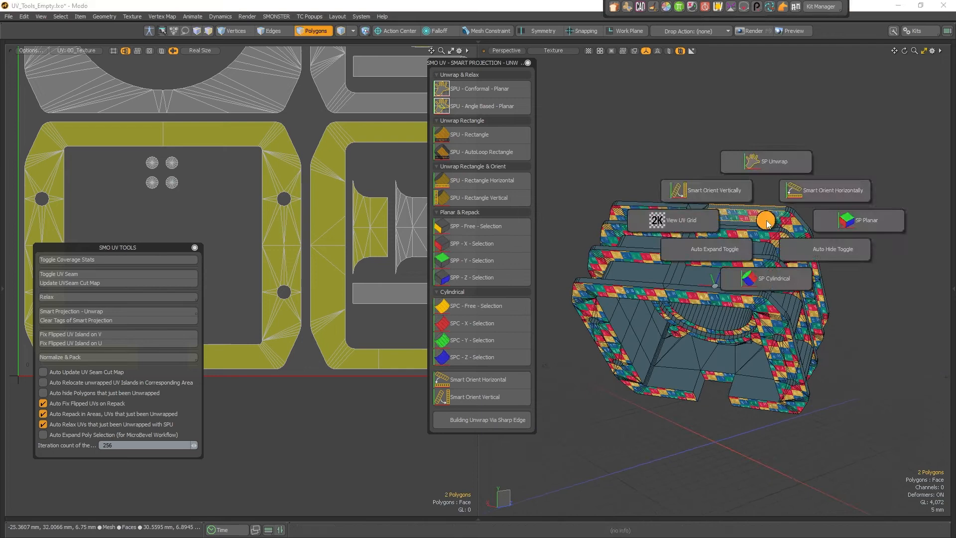
click(851, 228)
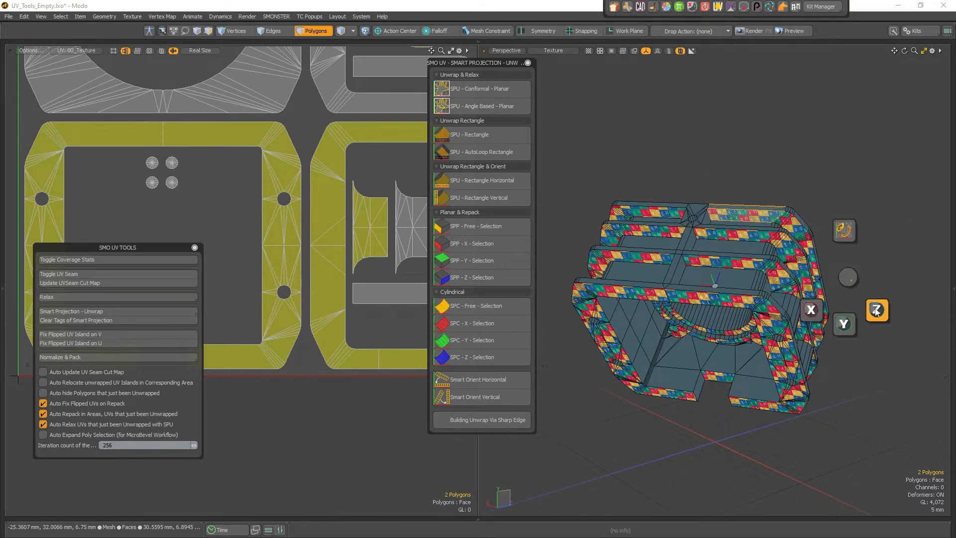
click(876, 310)
Turn on Auto hide Polygons that just been Unwrapped and run SP Planar along Z on the polygons facing both ways.
scroll(355, 197, down, 3)
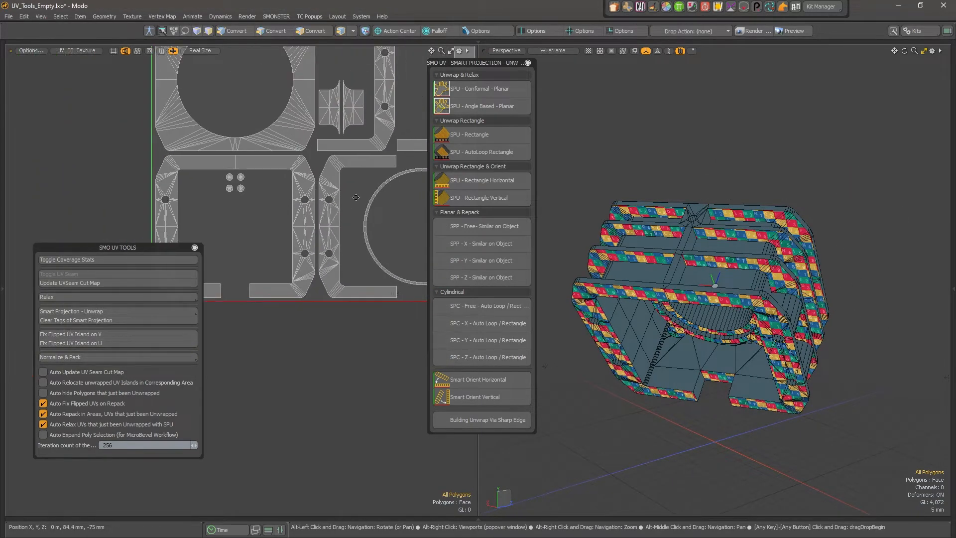
scroll(355, 197, down, 2)
scroll(314, 224, up, 3)
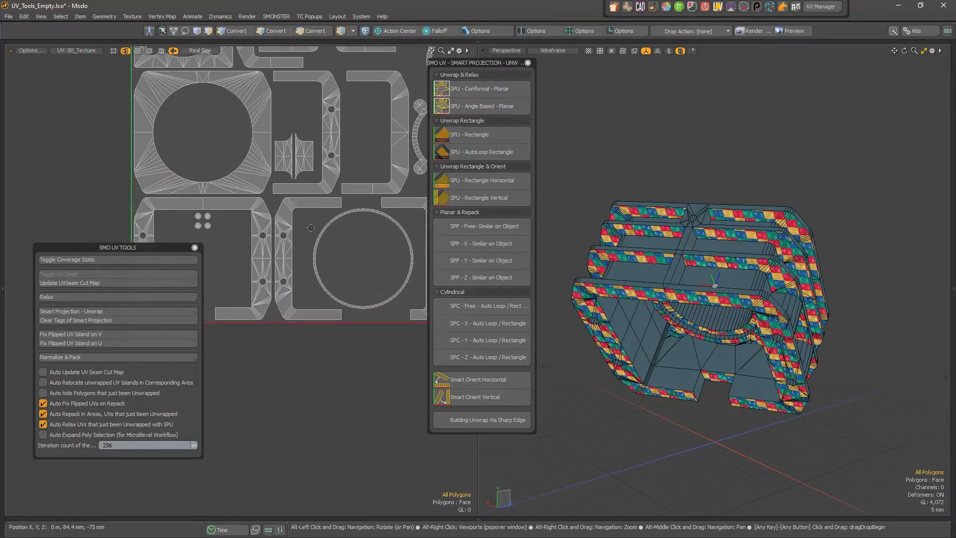
scroll(311, 227, up, 5)
key(3)
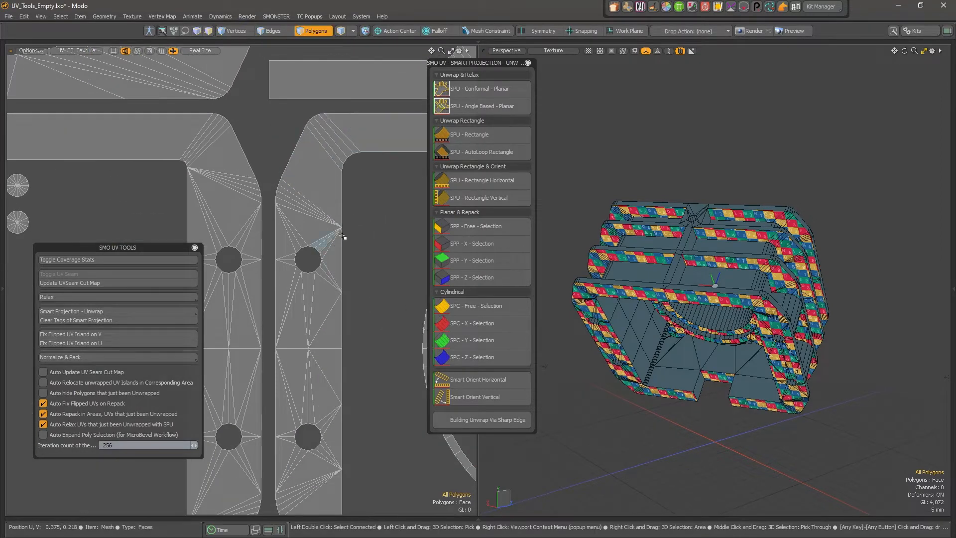
alt+drag(662, 298, 428, 340)
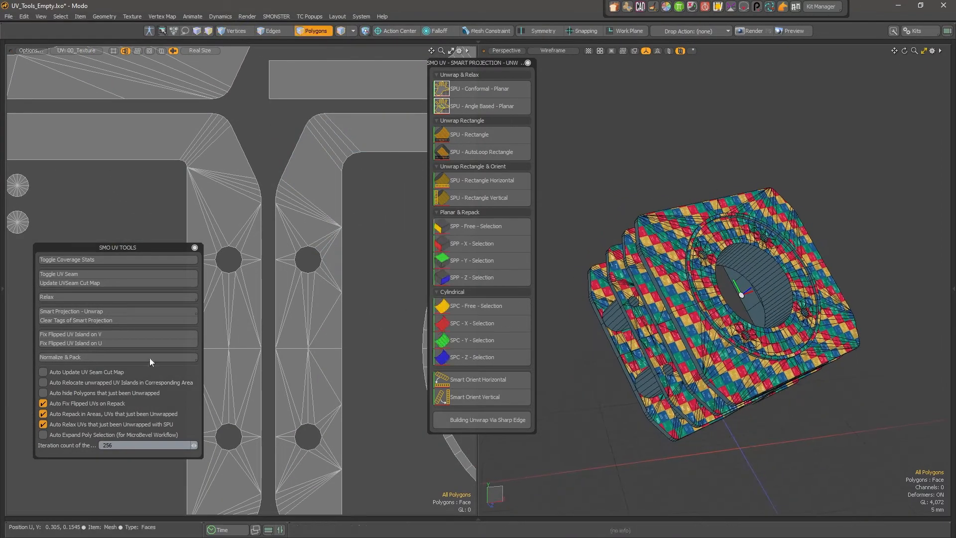
click(80, 391)
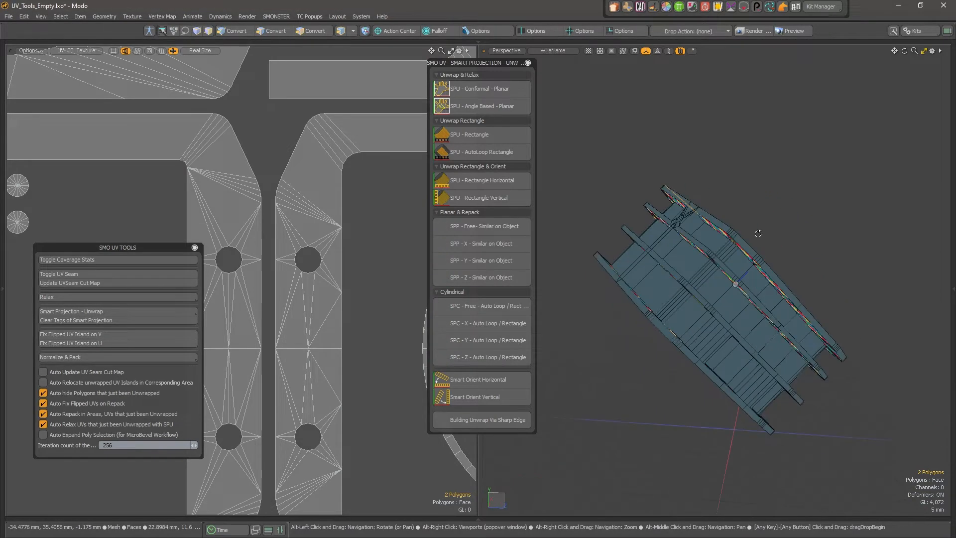
drag(704, 221, 774, 239)
key(u)
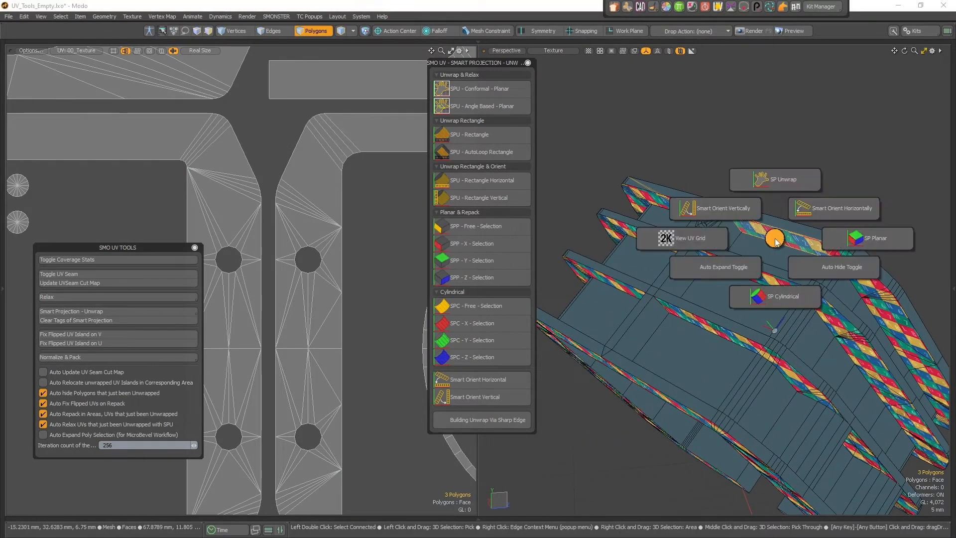
click(840, 245)
click(842, 288)
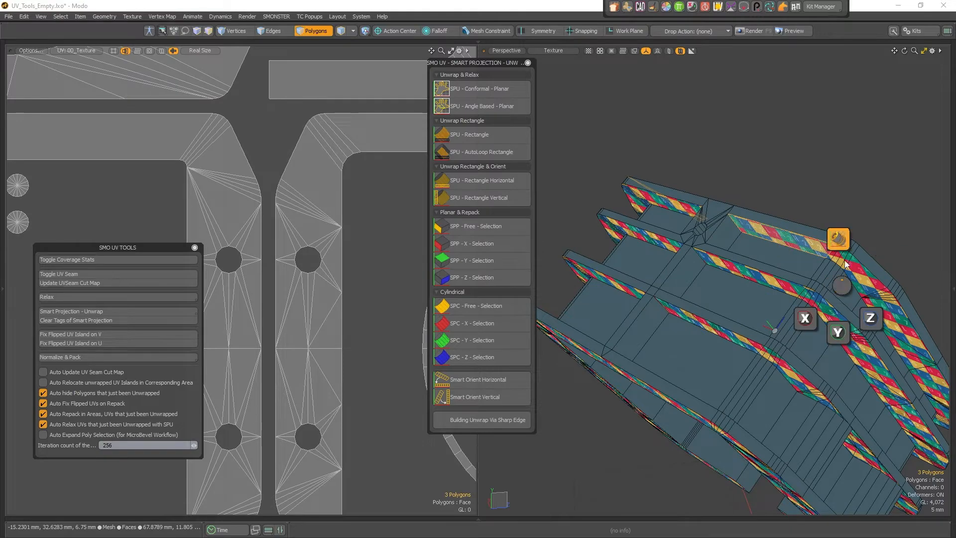
click(872, 325)
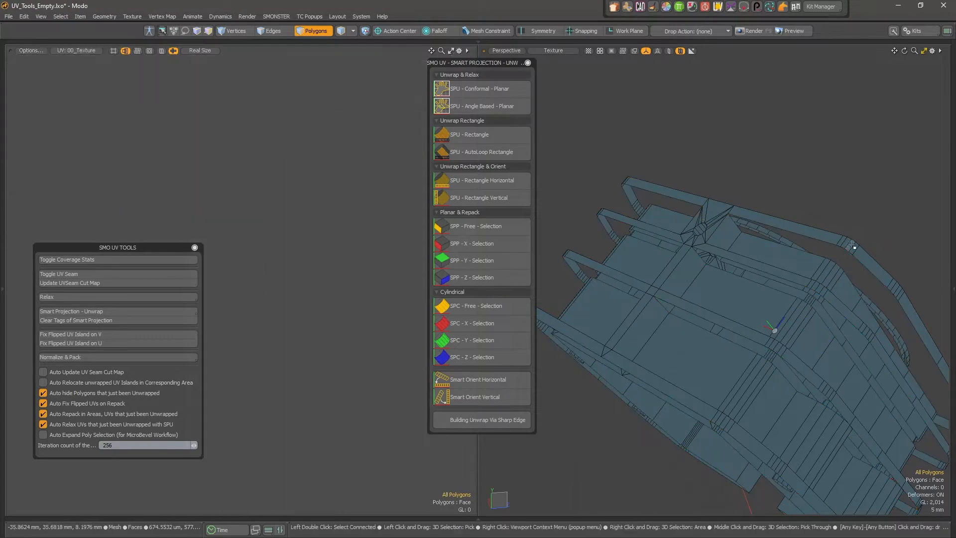
Examine the polygons still left to unwrap and select two adjacent polygons on the central bore's inner wall.
alt+drag(849, 245, 727, 226)
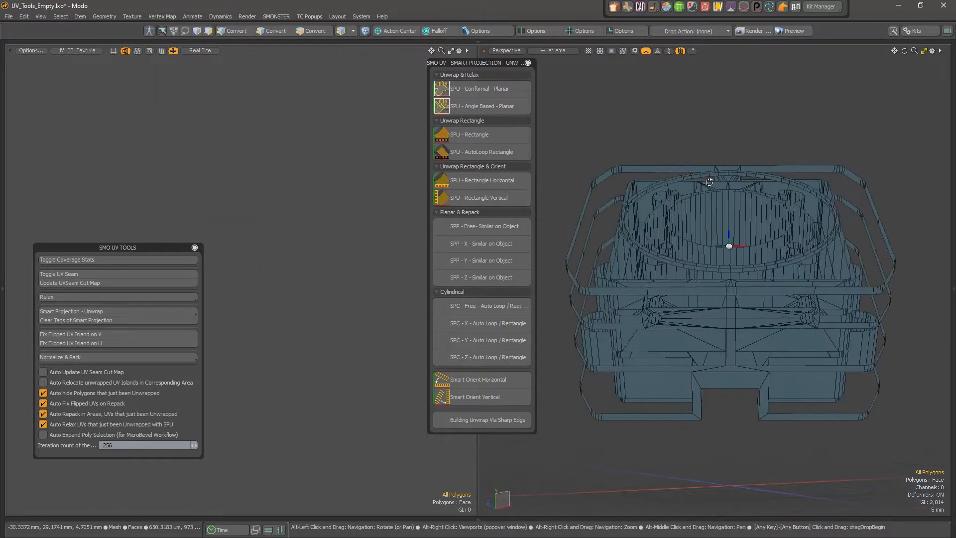
alt+right_drag(729, 222, 746, 209)
alt+drag(746, 209, 777, 165)
click(735, 124)
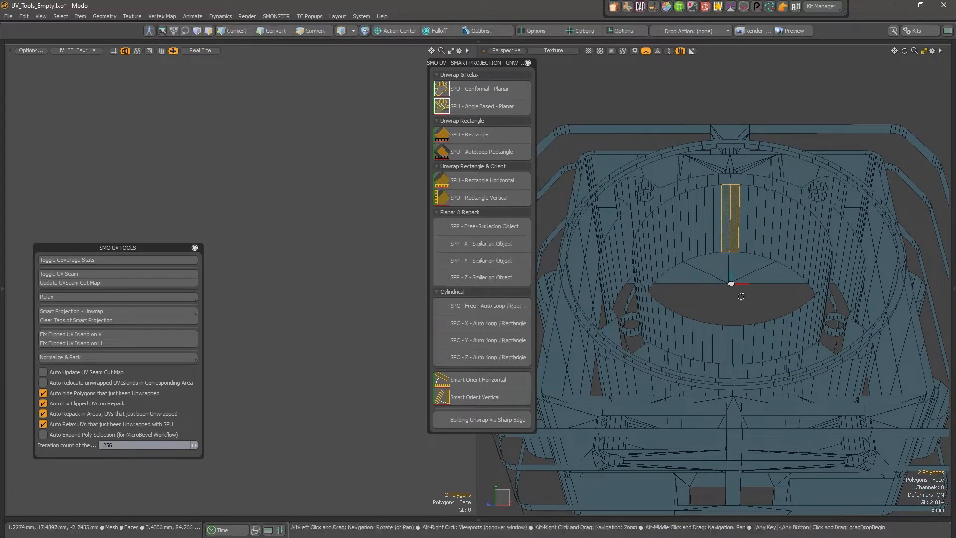
alt+drag(735, 124, 866, 194)
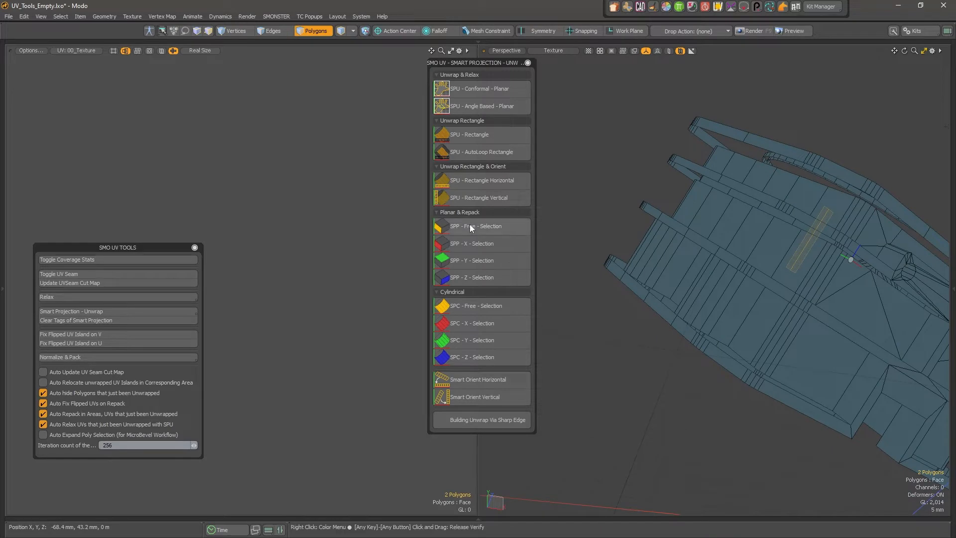
With Auto hide Polygons turned off, select the five polygons along the notch and lower edge and project them with SPP - Free.
alt+drag(647, 238, 756, 334)
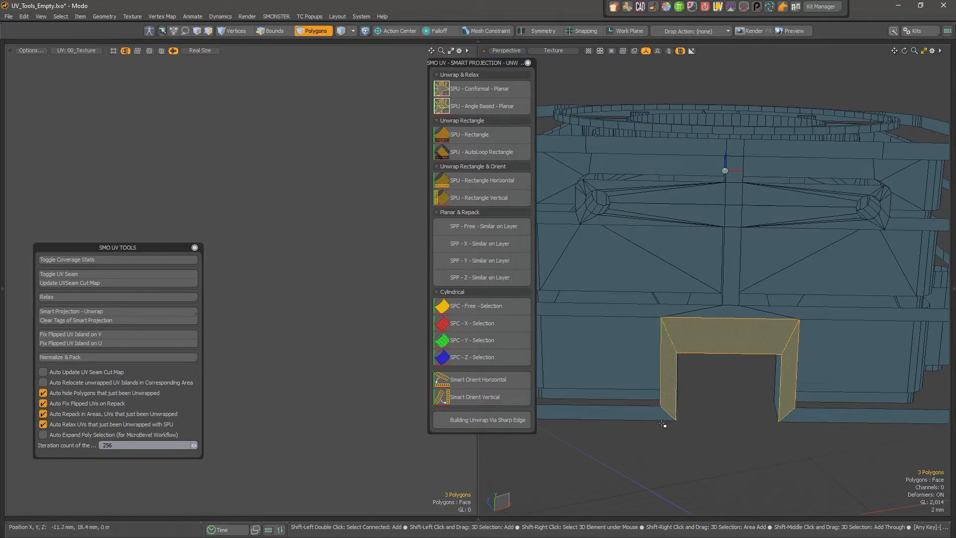
shift+click(811, 424)
alt+drag(811, 423, 736, 378)
click(43, 392)
alt+drag(722, 249, 751, 310)
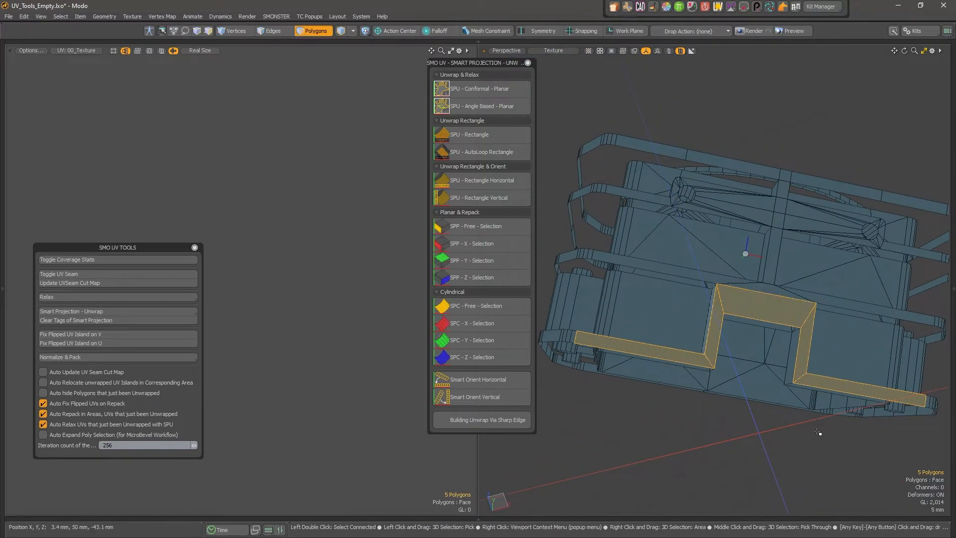
click(466, 228)
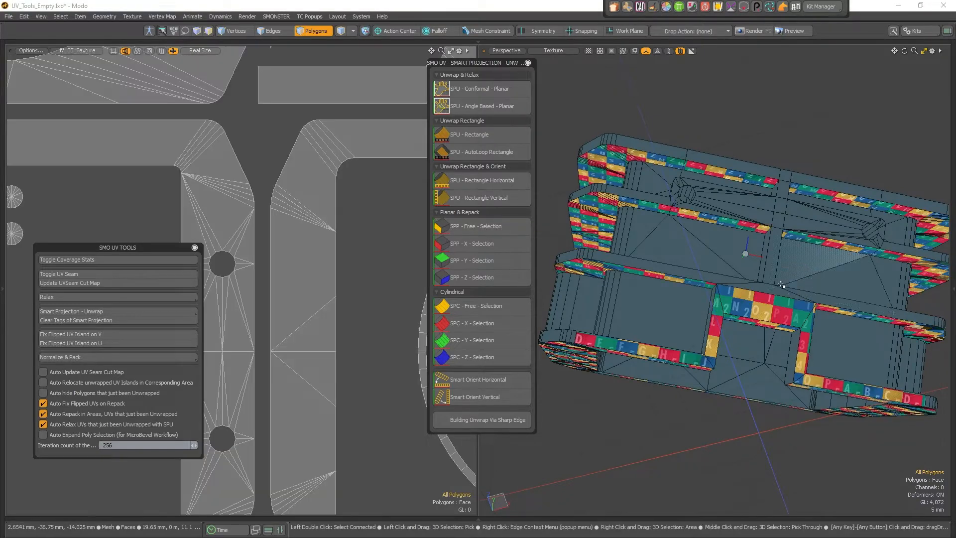
Select the five notch and lower-edge polygons again and locate their repacked island in the UV view.
scroll(309, 328, down, 5)
scroll(387, 319, up, 3)
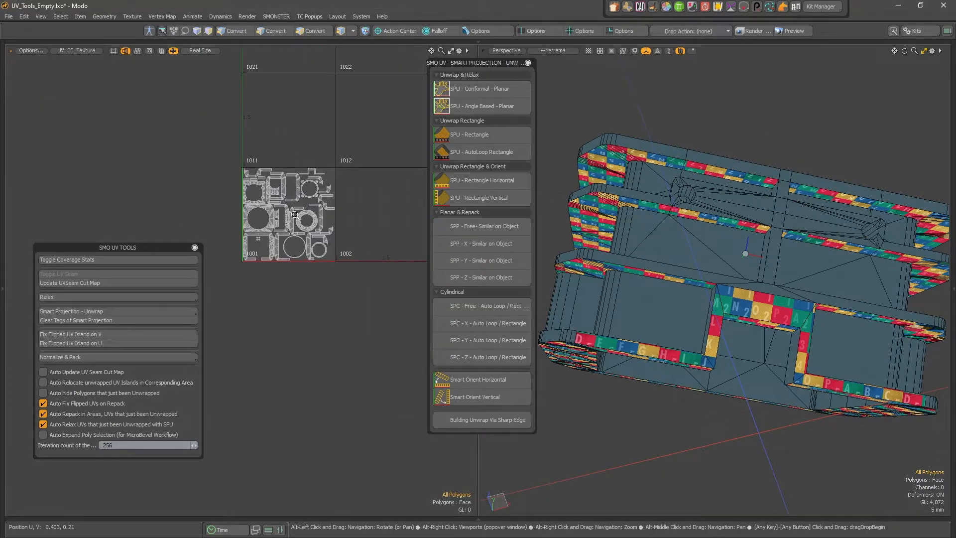
click(726, 307)
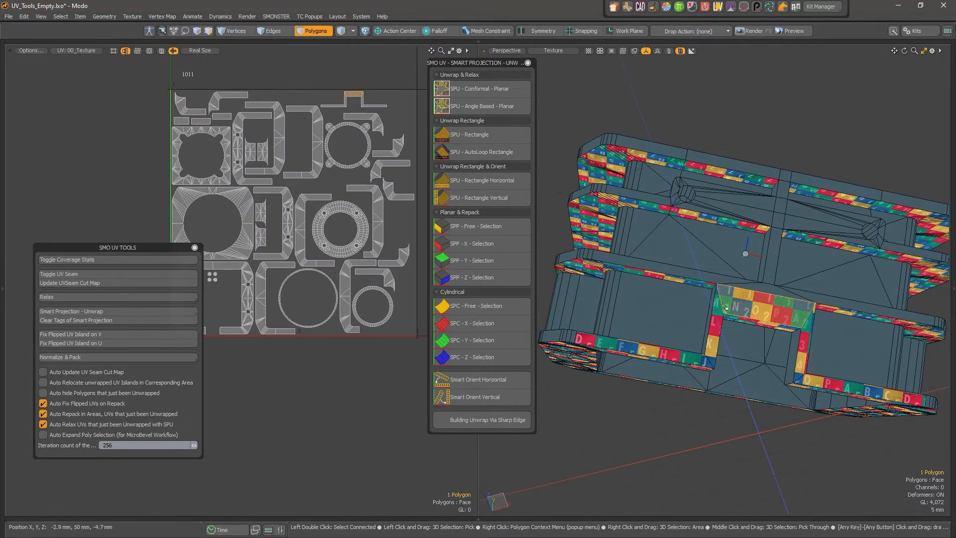
shift+click(705, 353)
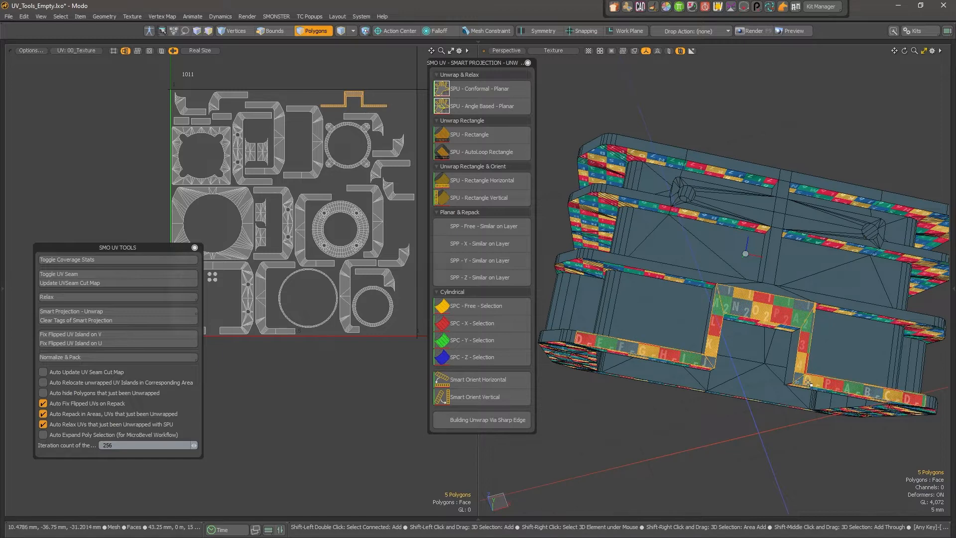
scroll(358, 99, up, 5)
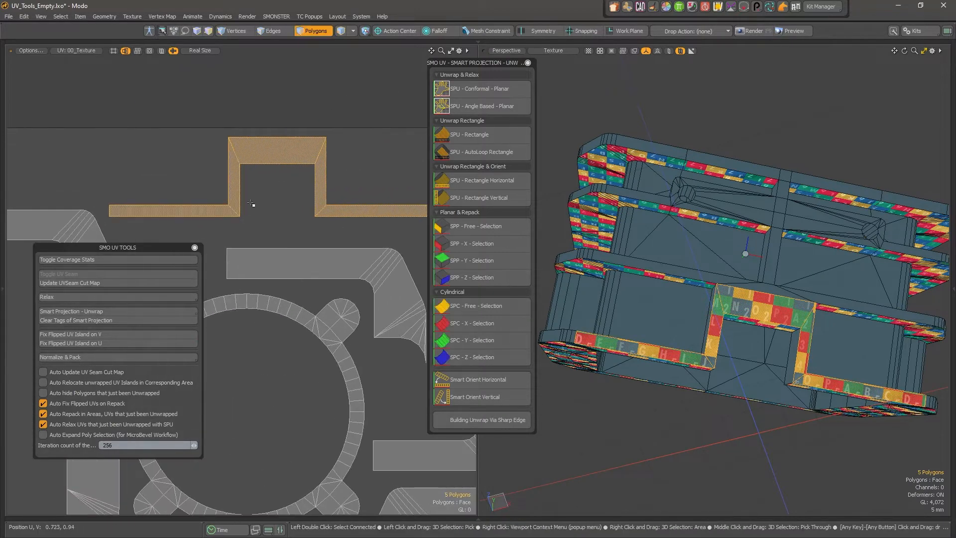
Undo the SPP - Free projection of the notch polygons and the switch-off of Auto hide Polygons.
scroll(319, 175, down, 6)
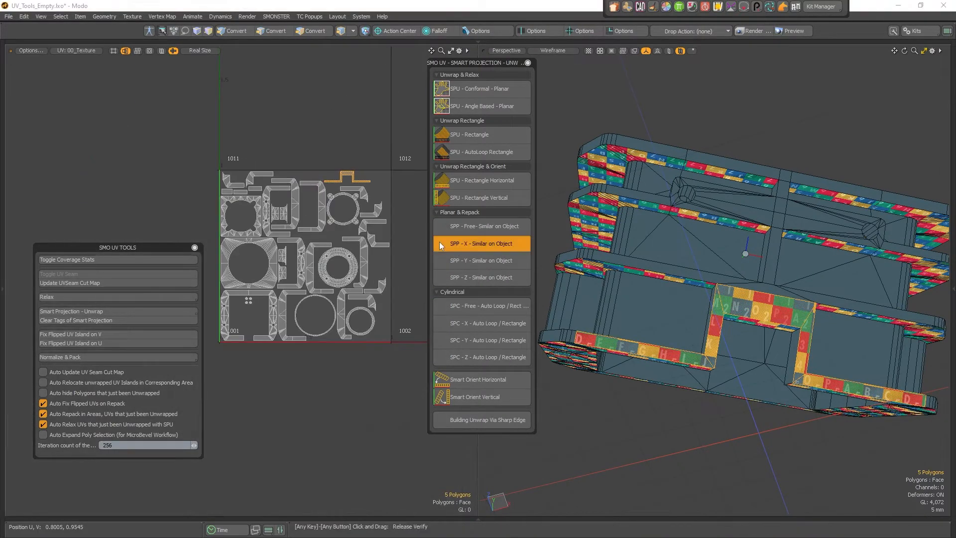
shift+click(439, 244)
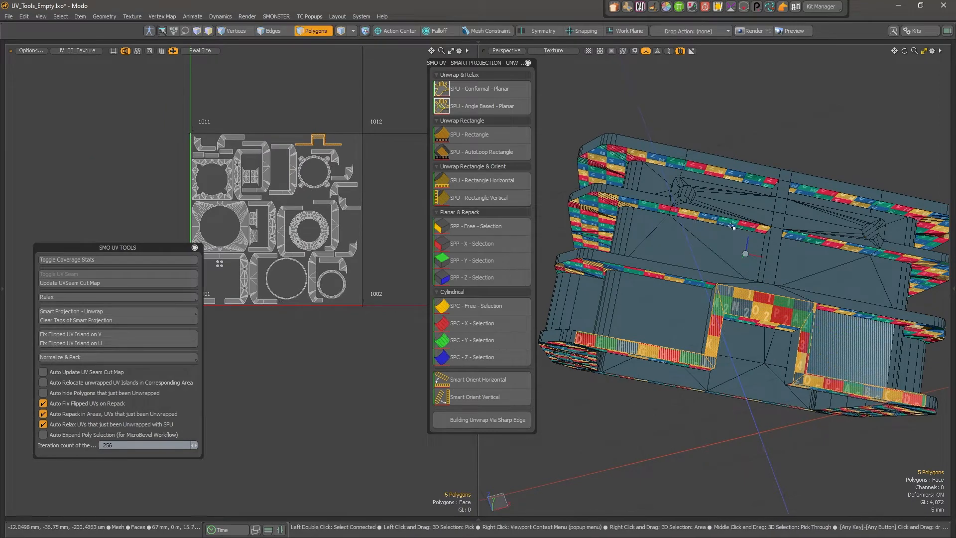
key(ctrl+z)
key(ctrl+z)
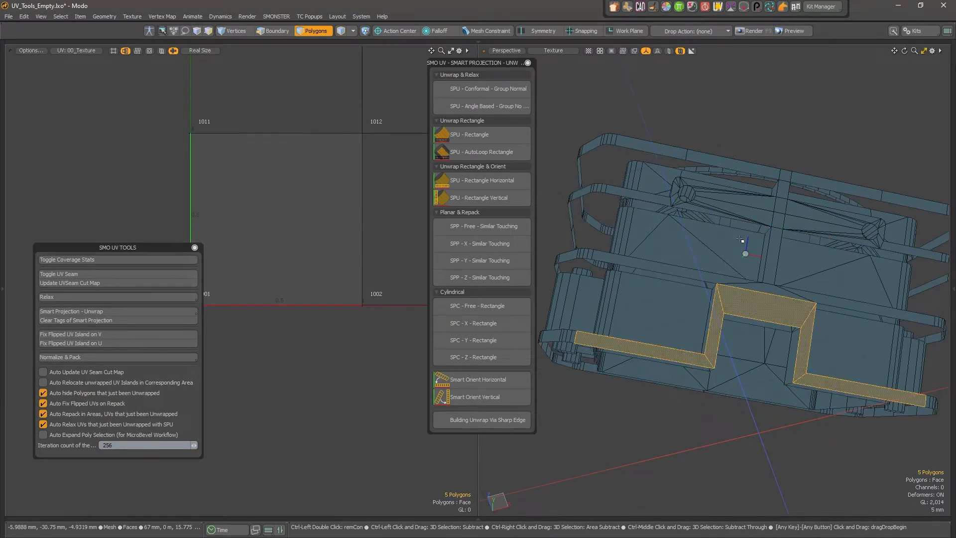
Select the full ring of polygons on the central bore's inner wall and hide everything else.
click(809, 385)
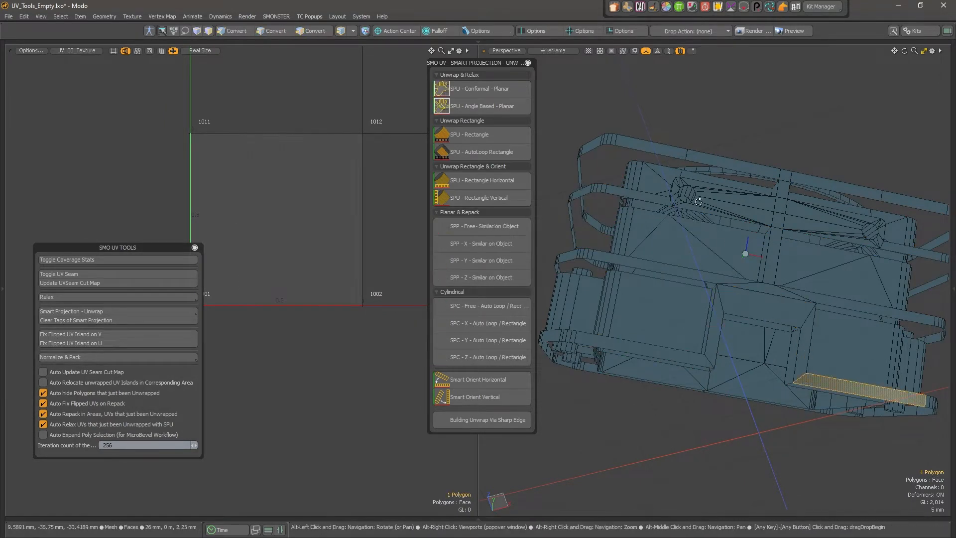
alt+drag(810, 384, 672, 184)
alt+right_drag(672, 184, 703, 203)
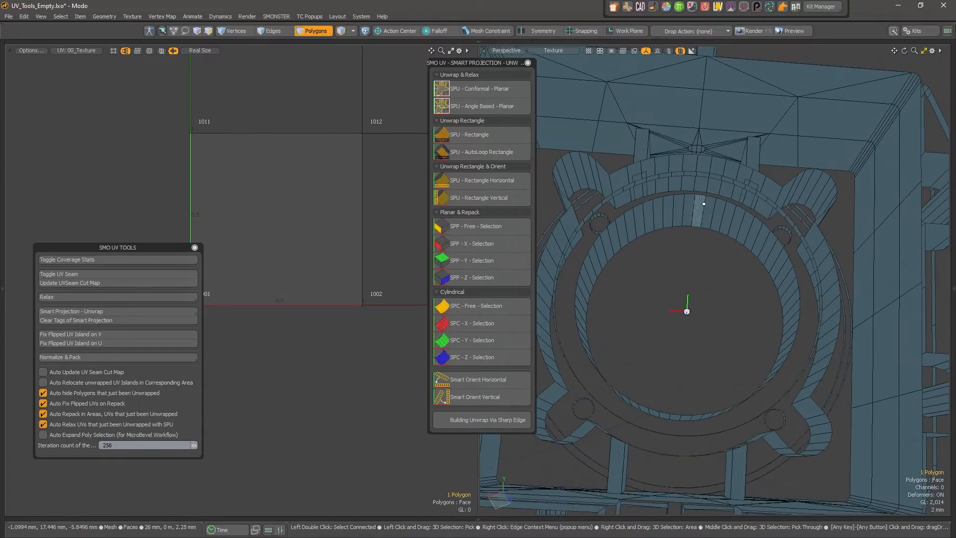
alt+drag(696, 214, 703, 246)
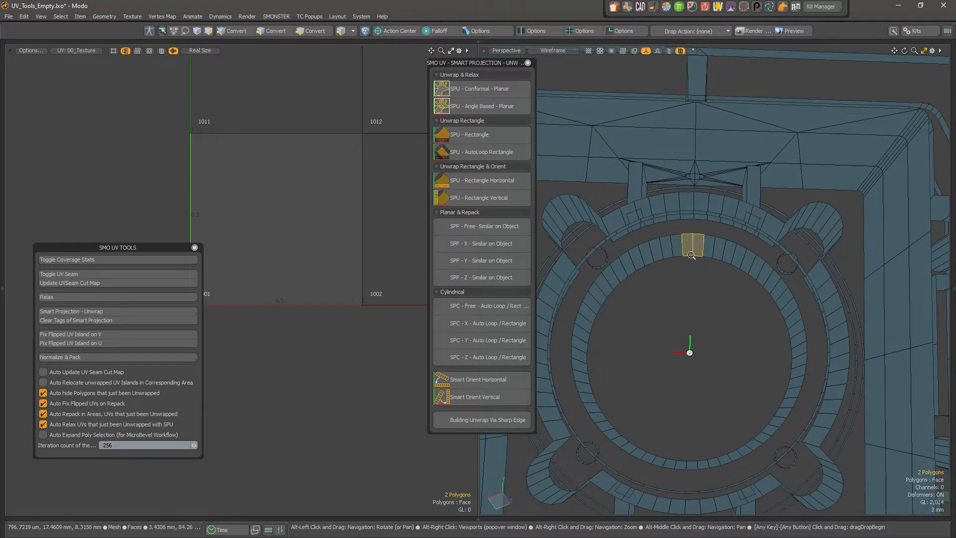
double_click(668, 243)
key(shift+h)
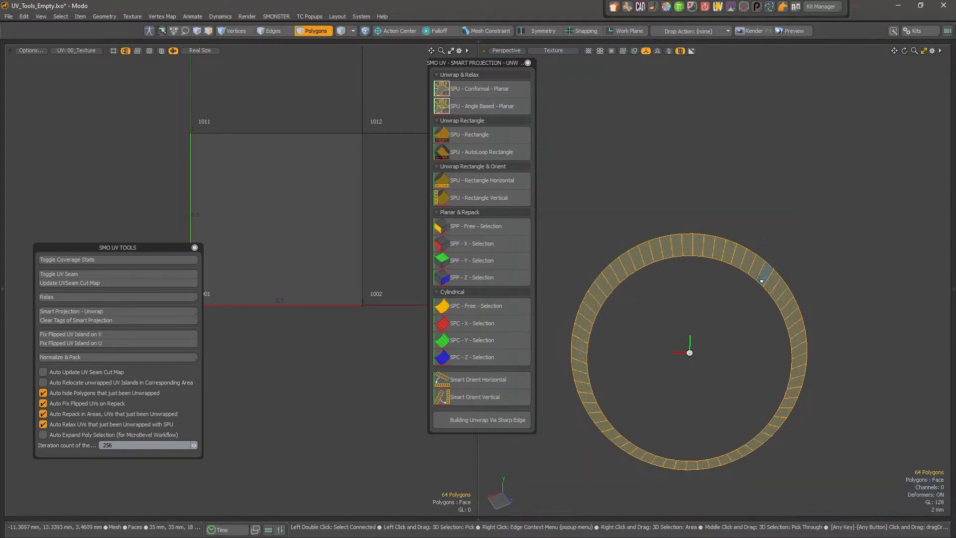
Select the isolated ring's two boundary edge loops and add one straight edge across its wall.
alt+drag(687, 248, 716, 197)
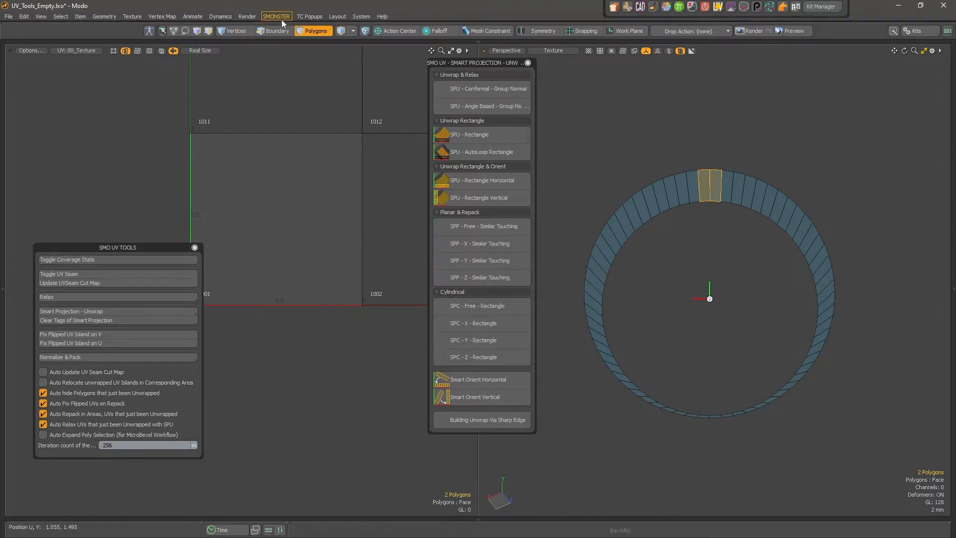
key(bracketright)
key(2)
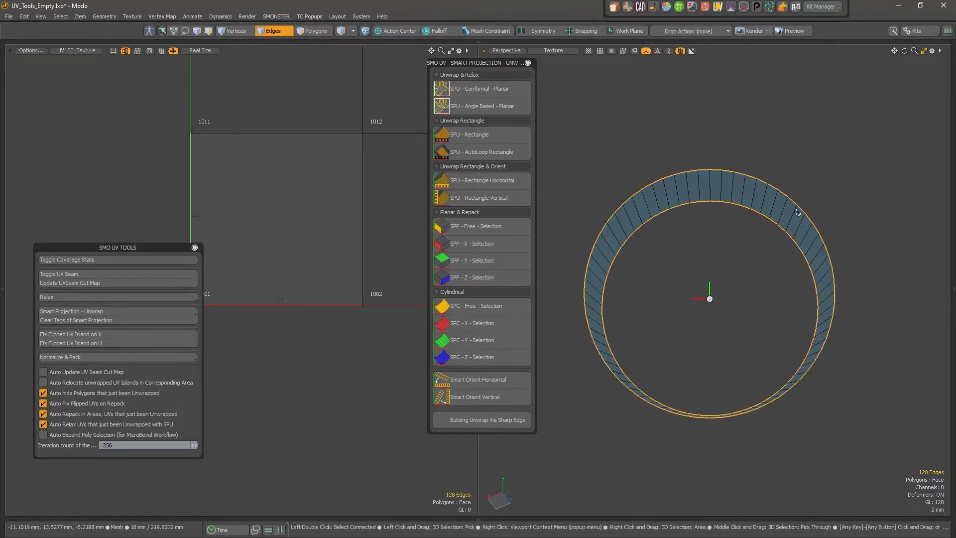
shift+click(716, 180)
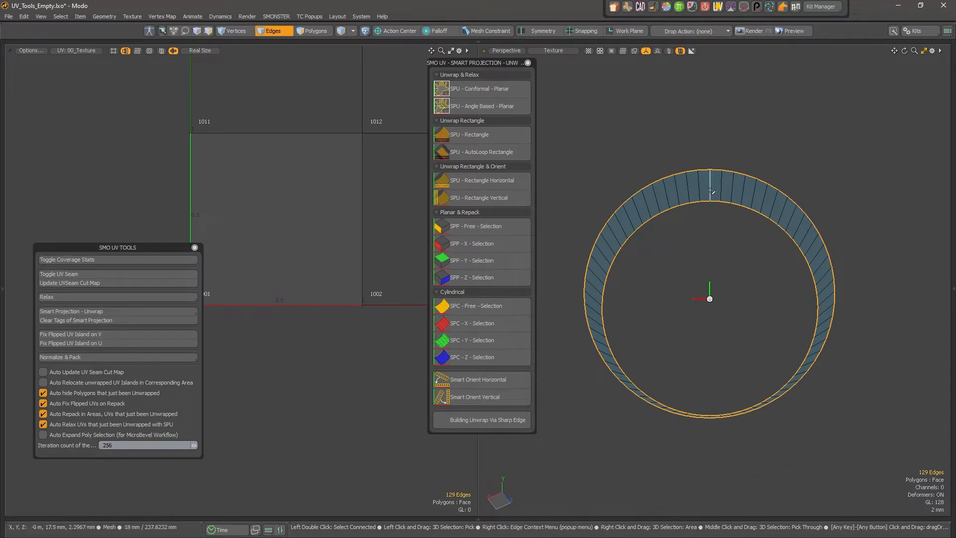
mouse_move(710, 190)
alt+mouse_down()
mouse_move(729, 241)
mouse_move(722, 167)
mouse_move(721, 175)
alt+mouse_up()
Select the whole bore ring in polygon mode, unhide the mesh and run SPC - Z - Selection on the ring.
key(3)
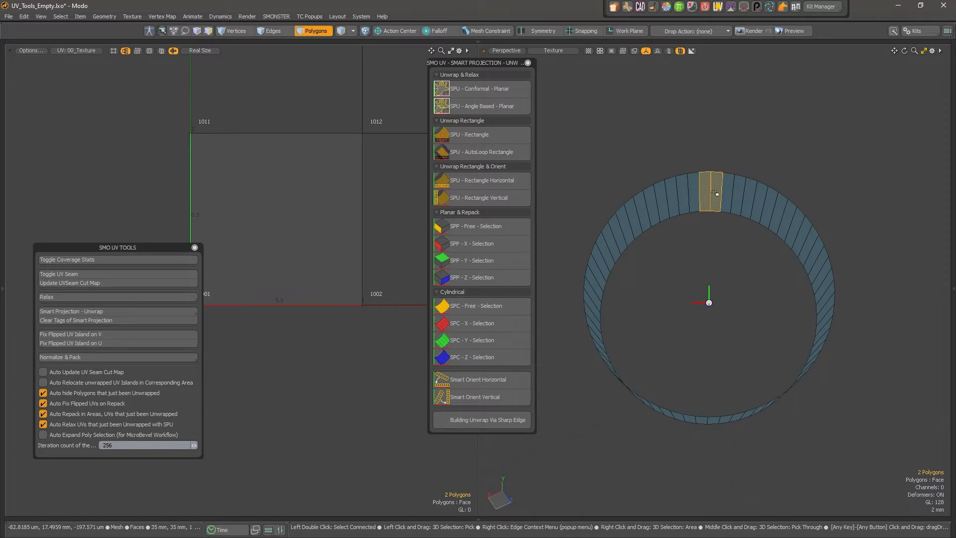
alt+drag(729, 242, 724, 191)
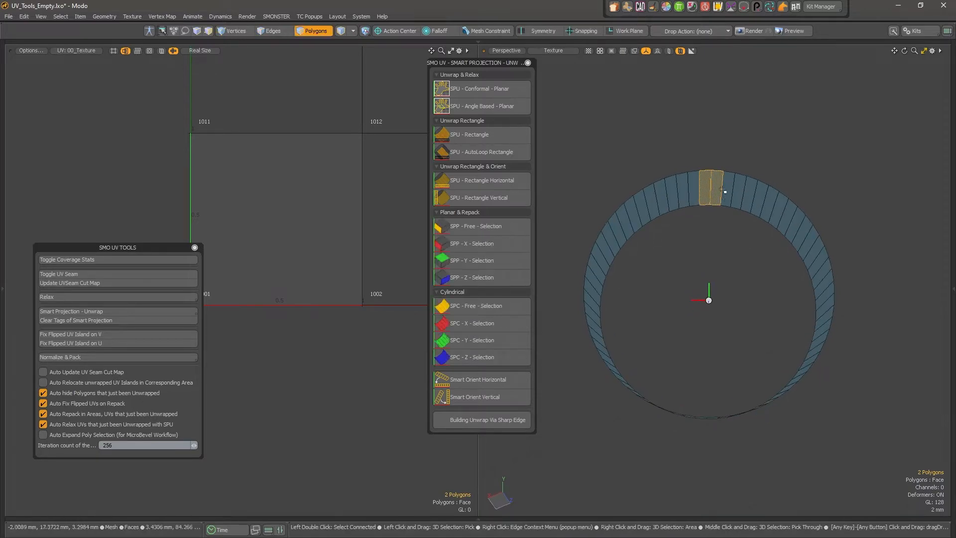
double_click(721, 190)
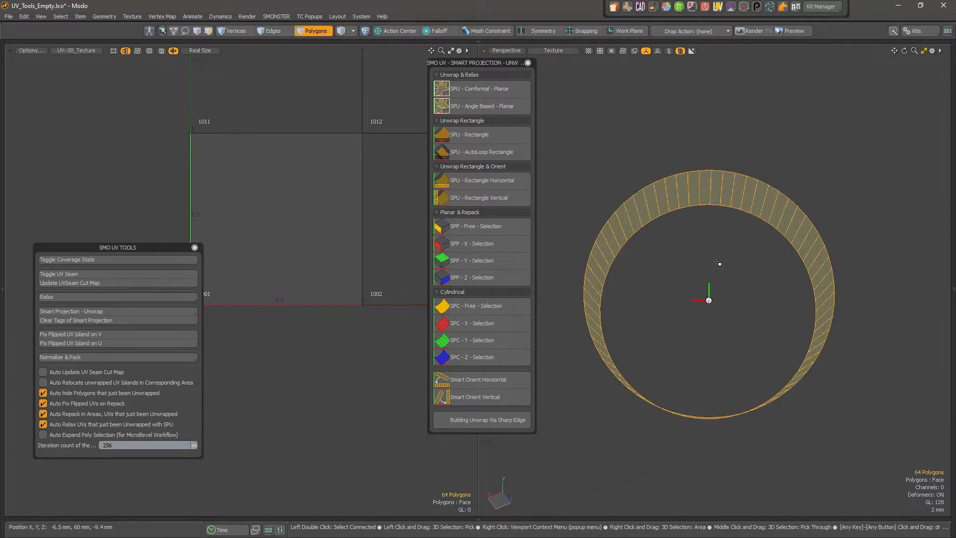
key(u)
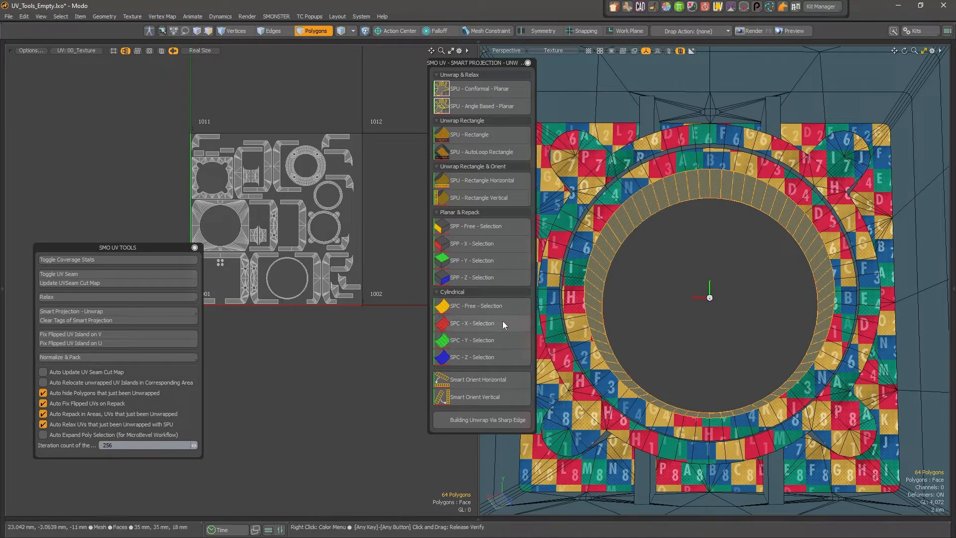
click(489, 356)
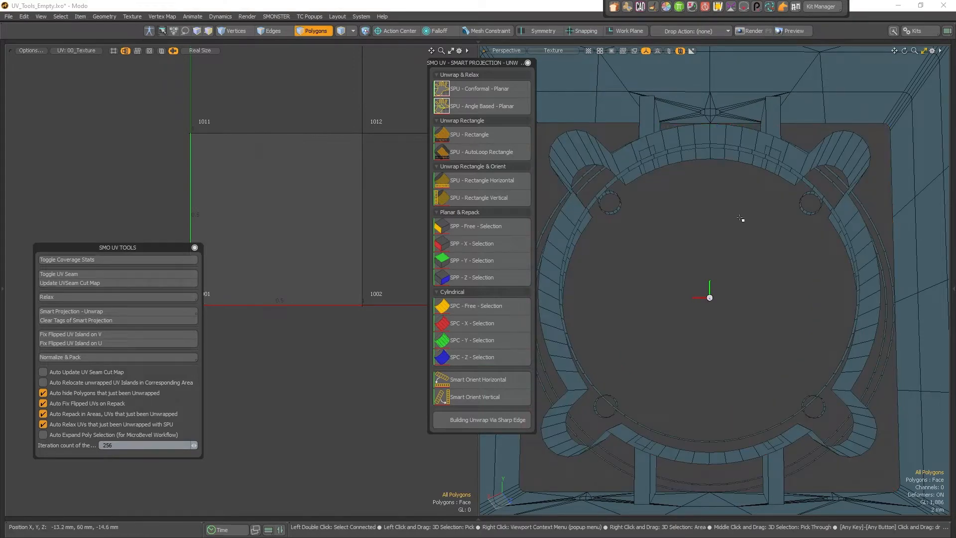
Unhide the mesh, select the bore wall's new cylindrical island in the UV view and isolate it.
key(u)
drag(717, 183, 722, 181)
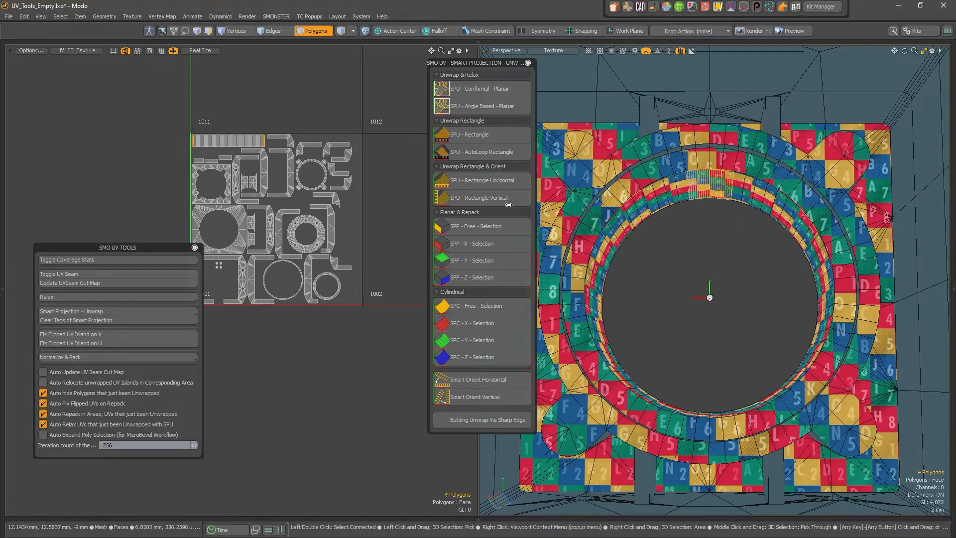
ctrl+alt+drag(231, 128, 273, 137)
double_click(259, 149)
key(shift+h)
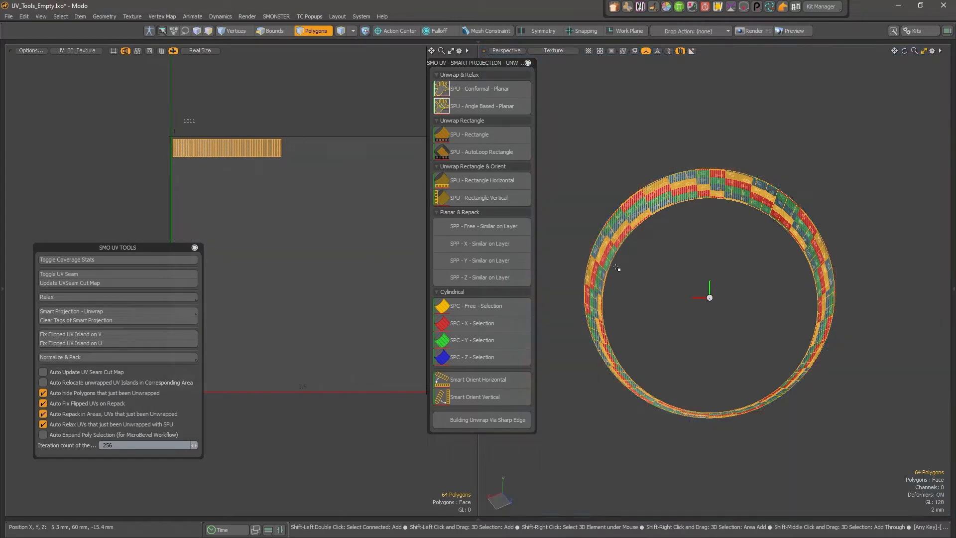
Examine the bore wall's UV seam by selecting the island's end polygon and the two polygons on either side of the seam.
click(280, 150)
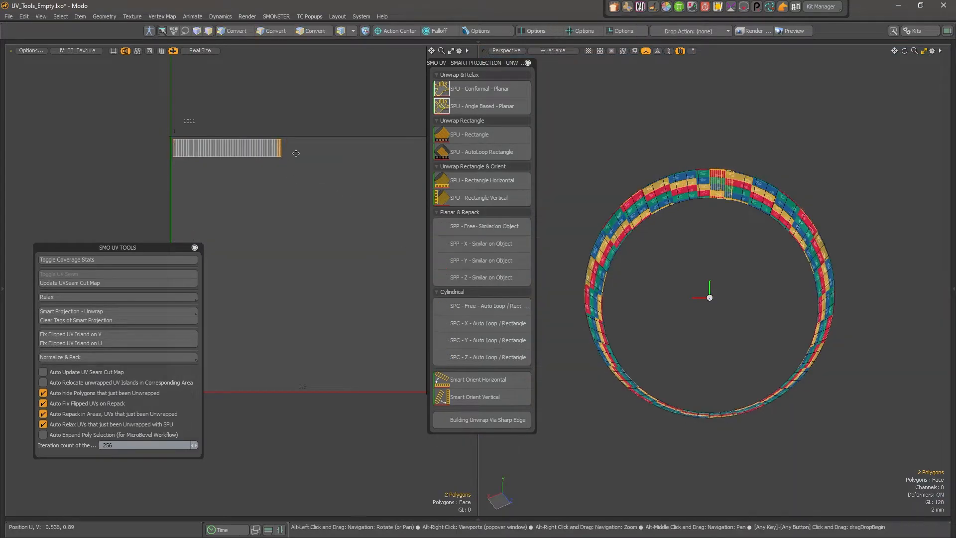
ctrl+alt+drag(279, 149, 256, 145)
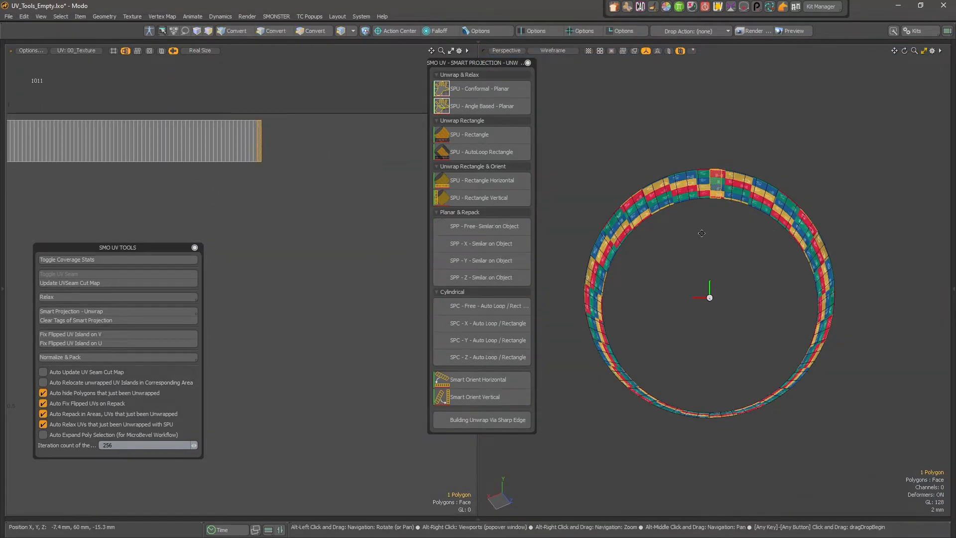
alt+shift+drag(538, 236, 597, 249)
alt+shift+drag(269, 123, 298, 128)
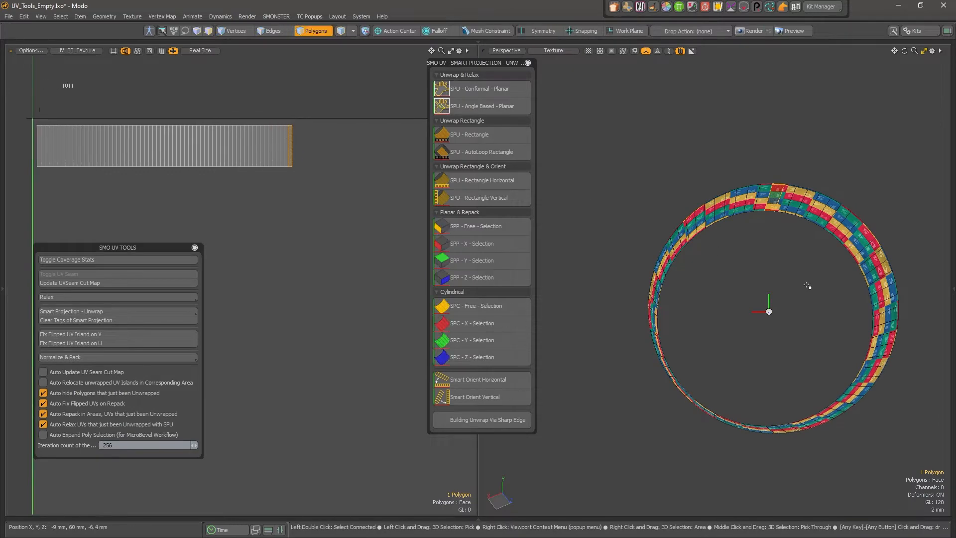
alt+drag(807, 285, 783, 280)
alt+shift+drag(782, 279, 635, 192)
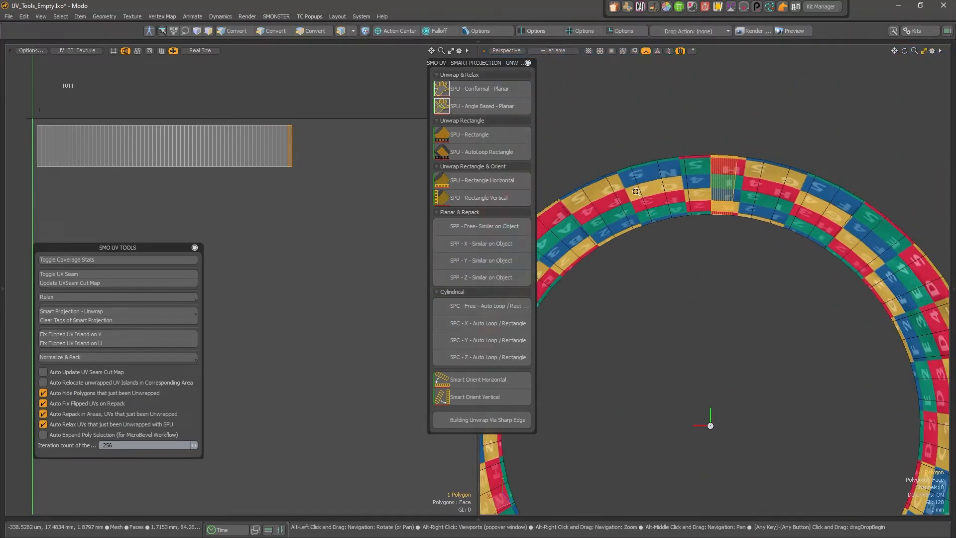
click(710, 229)
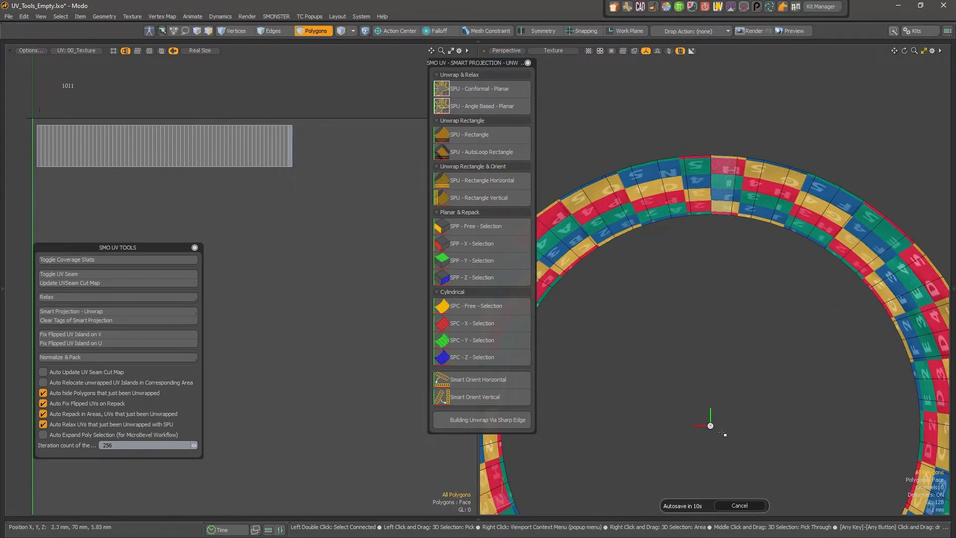
alt+drag(710, 413, 617, 288)
click(720, 201)
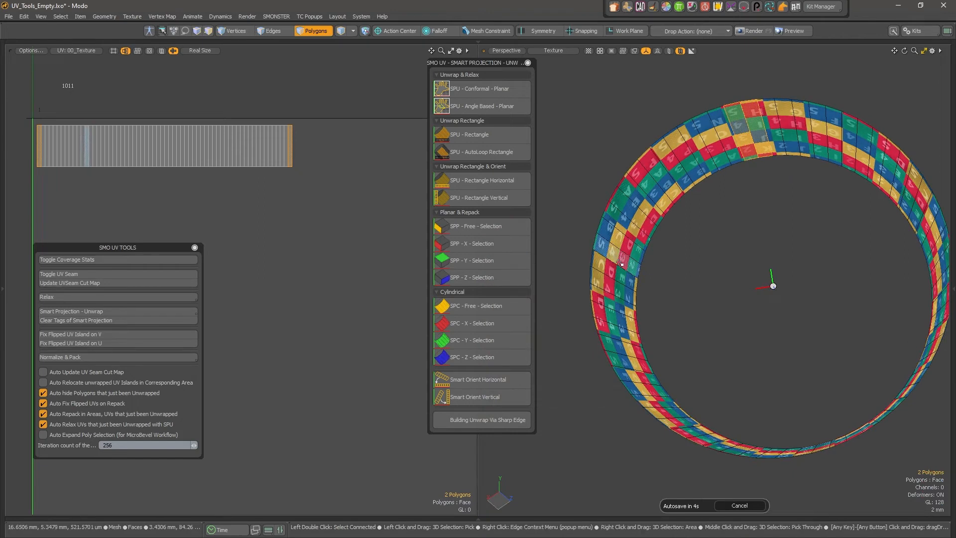
Open the smart projection pie menu, close it without running a command and unhide the rest of the mesh.
key(ctrl+alt+u)
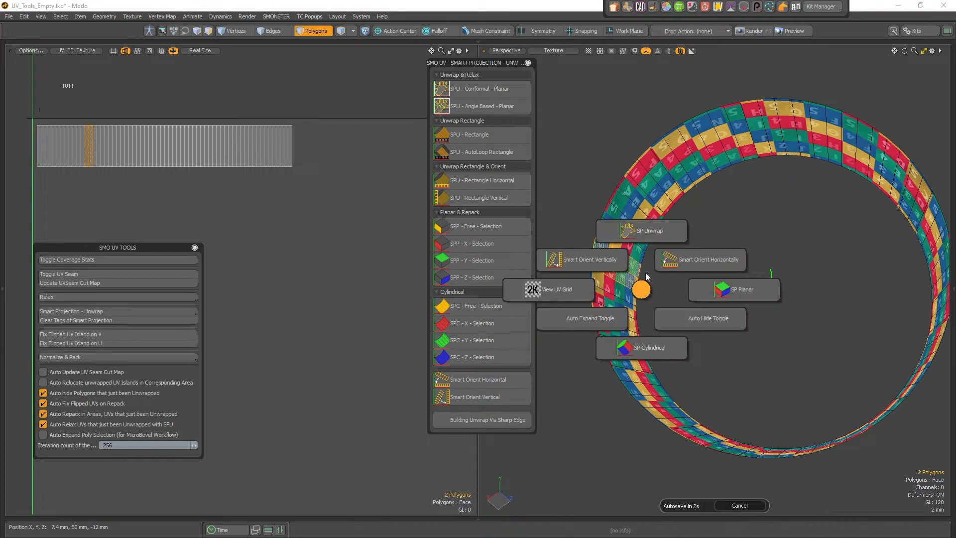
click(649, 237)
click(652, 183)
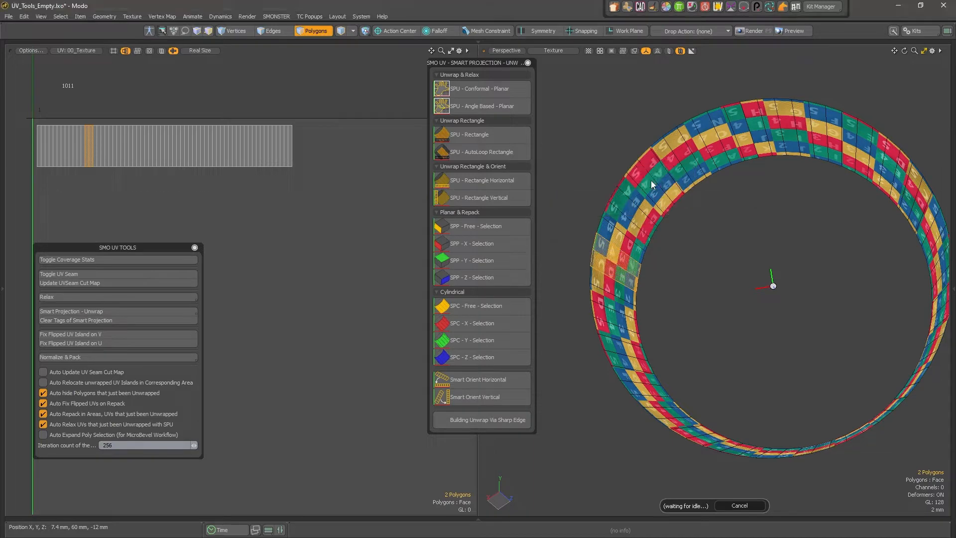
click(687, 152)
key(u)
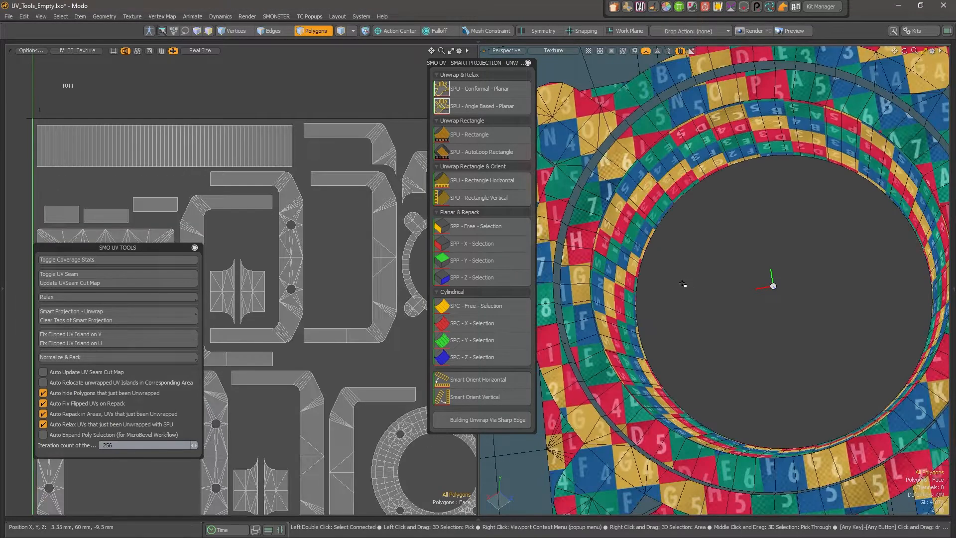
Inspect the two polygons beside the bore wall's seam and frame the full UV layout with all mapped polygons selected.
alt+drag(621, 276, 696, 373)
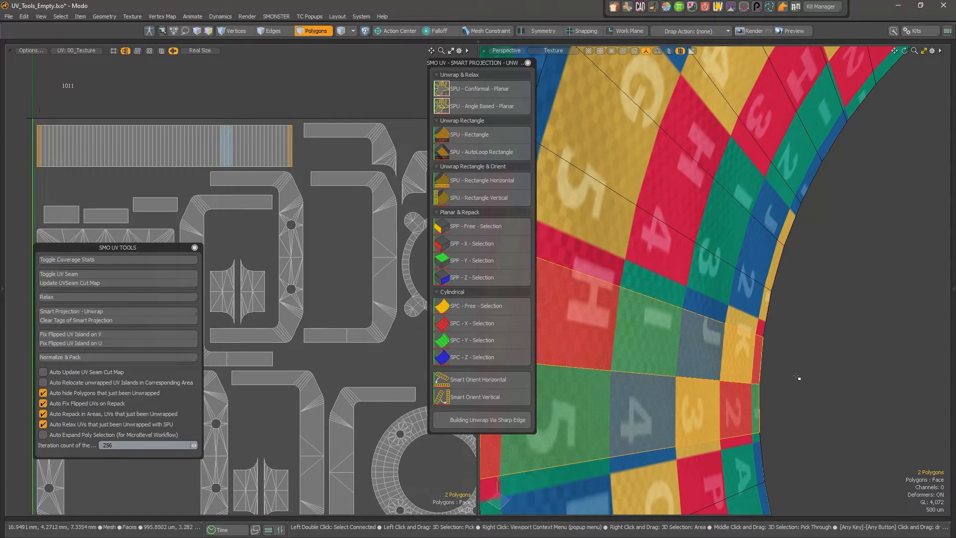
alt+drag(797, 378, 682, 319)
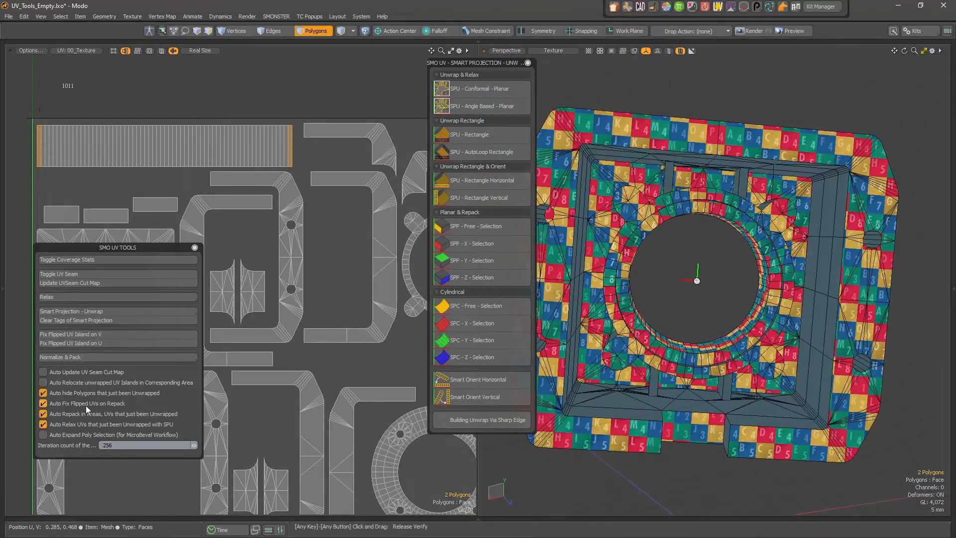
key(a)
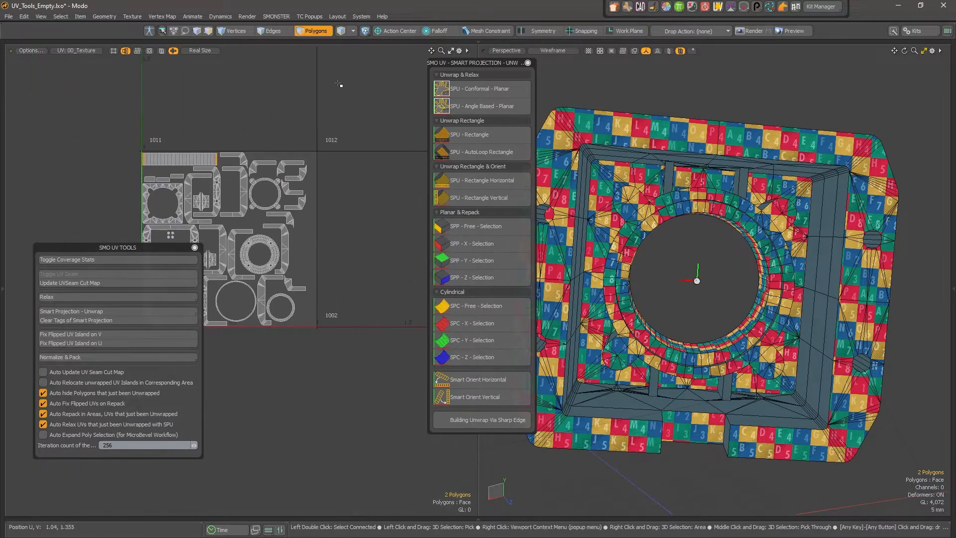
double_click(548, 363)
alt+right_drag(294, 171, 324, 171)
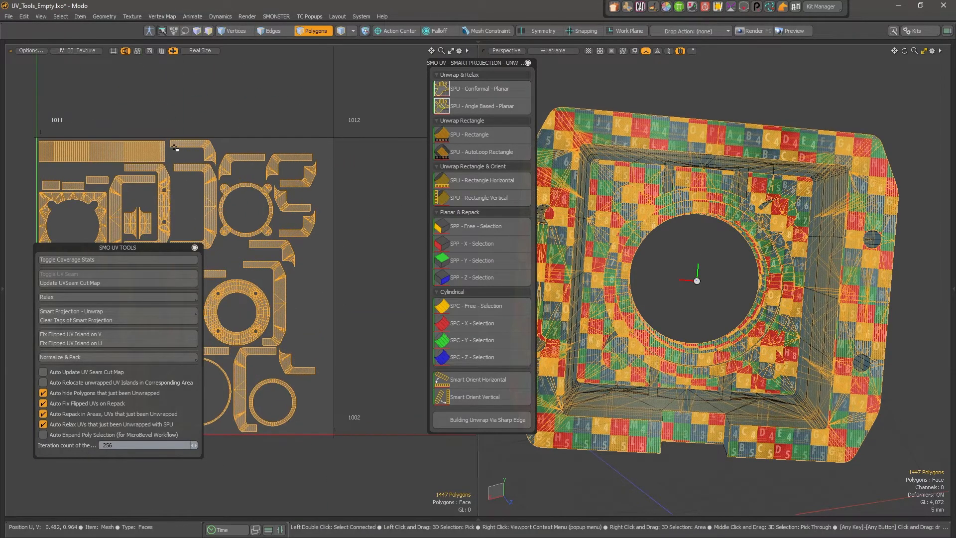
Select a block of polygons in the cylindrical UV island and examine the texture on the bore's inner wall.
drag(93, 150, 114, 149)
alt+drag(718, 224, 699, 171)
scroll(698, 180, up, 4)
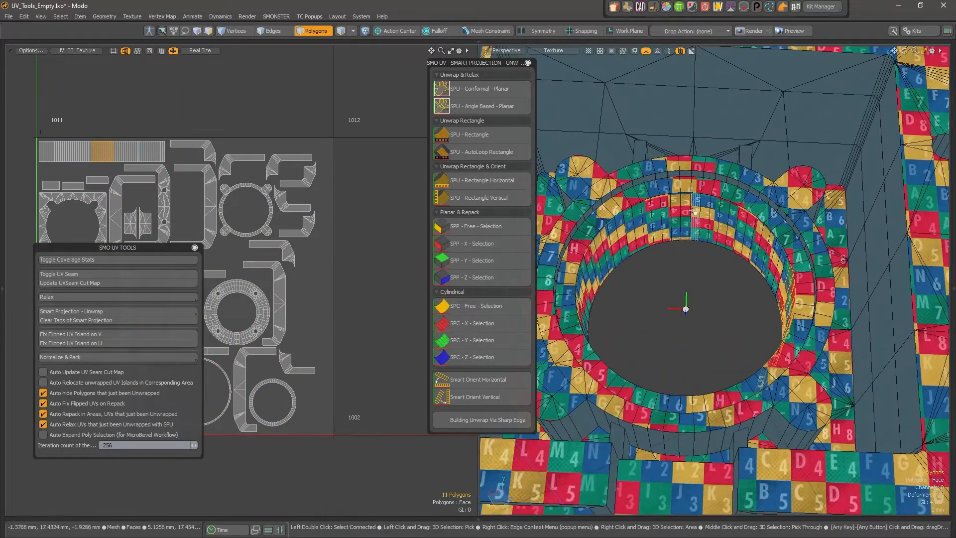
alt+right_drag(691, 184, 715, 172)
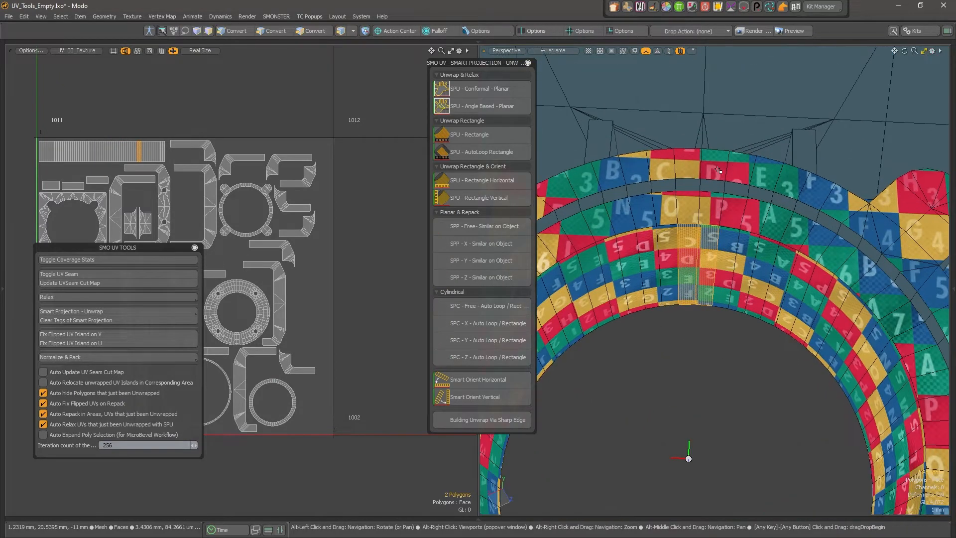
Add two adjacent polygons of the narrow unmapped ring around the bore to the two selected inner-wall polygons.
shift+drag(710, 186, 689, 187)
alt+right_drag(756, 303, 741, 339)
alt+drag(761, 358, 730, 177)
key(ctrl+3)
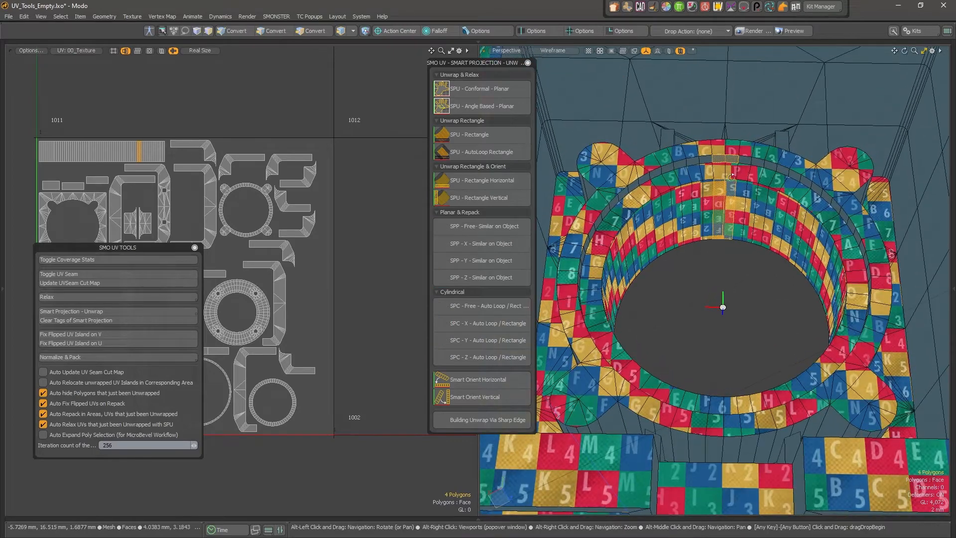
alt+right_drag(731, 167, 769, 184)
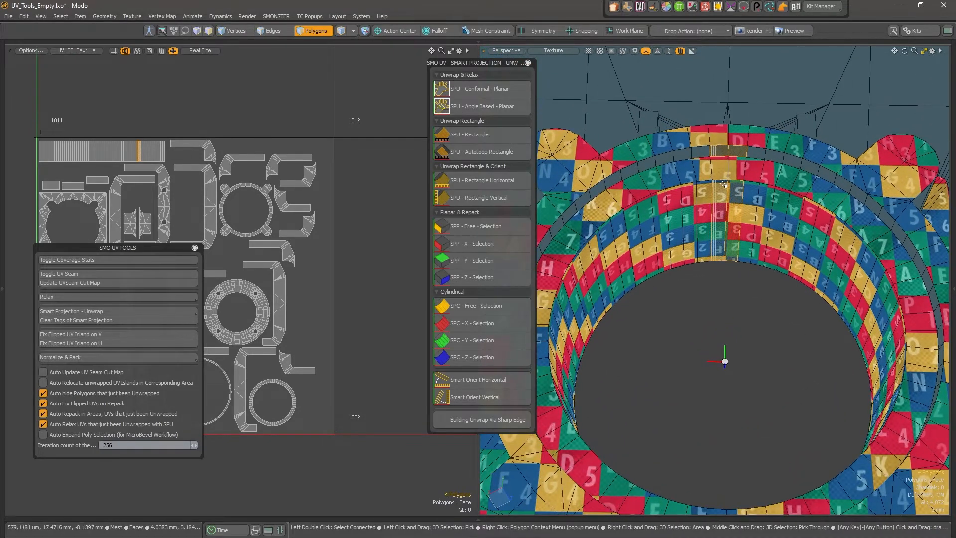
alt+right_drag(772, 223, 739, 243)
alt+right_drag(739, 194, 754, 183)
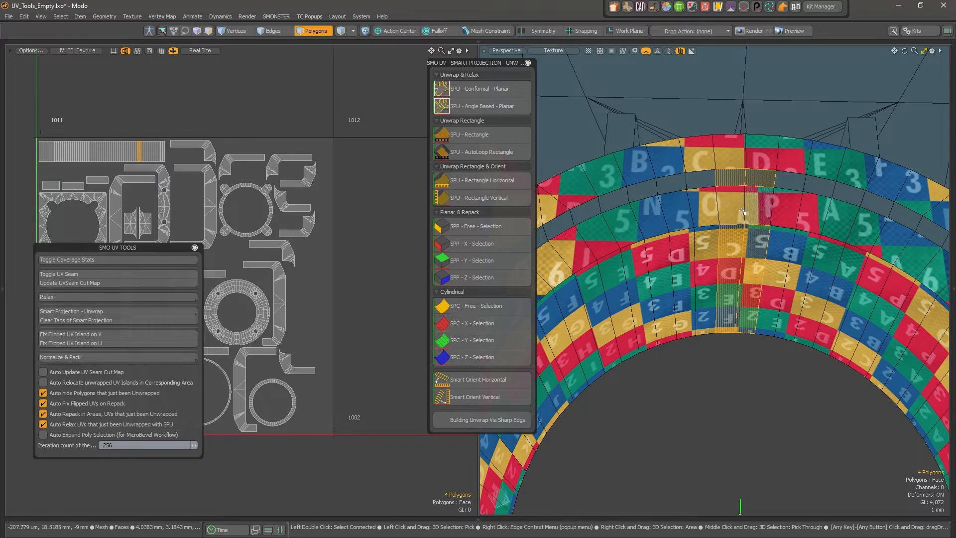
Drop the ring polygons so only the two adjacent polygons of the bore's inner wall are selected.
key(2)
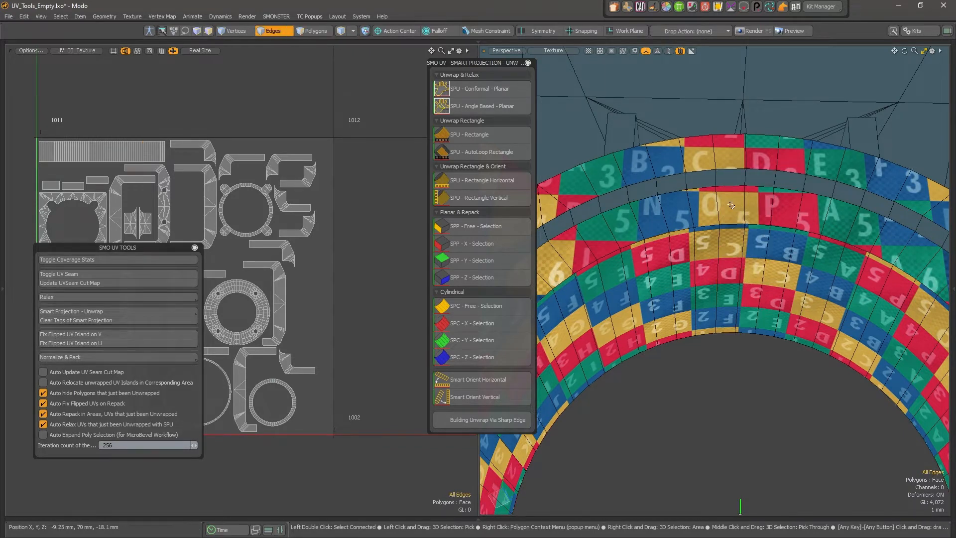
key(3)
click(768, 204)
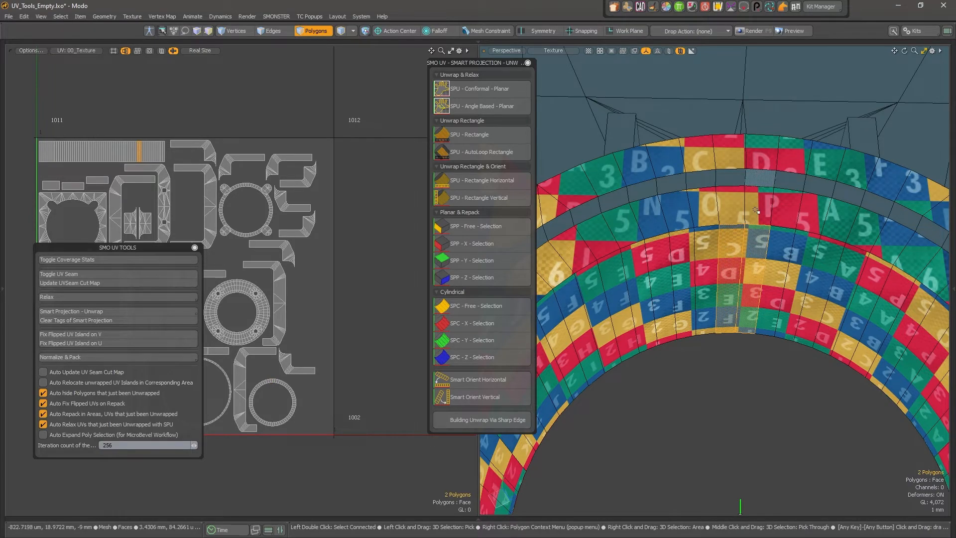
Add two adjacent wall polygons from each of the two round holes on one side flange to the selection.
scroll(755, 210, down, 10)
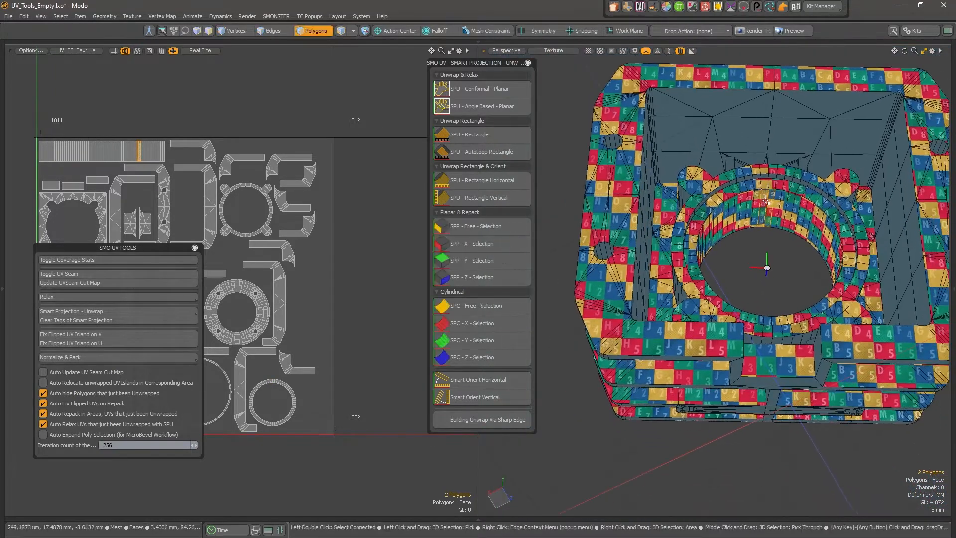
scroll(768, 203, up, 3)
alt+shift+drag(630, 229, 751, 235)
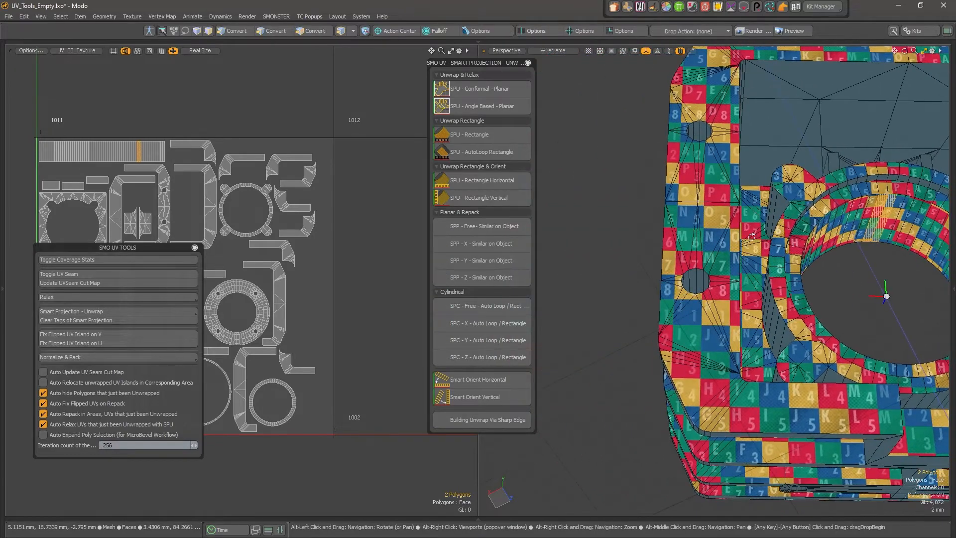
scroll(681, 125, up, 3)
alt+drag(681, 125, 691, 134)
alt+shift+drag(692, 134, 670, 245)
alt+shift+drag(659, 423, 644, 198)
mouse_move(677, 245)
alt+mouse_down()
mouse_move(677, 264)
mouse_move(676, 249)
alt+mouse_up()
shift+drag(667, 233, 741, 263)
alt+shift+drag(741, 264, 753, 291)
Add adjacent polygons from the two small round holes in the gap between the lower fins to the selection.
alt+middle_drag(753, 291, 632, 287)
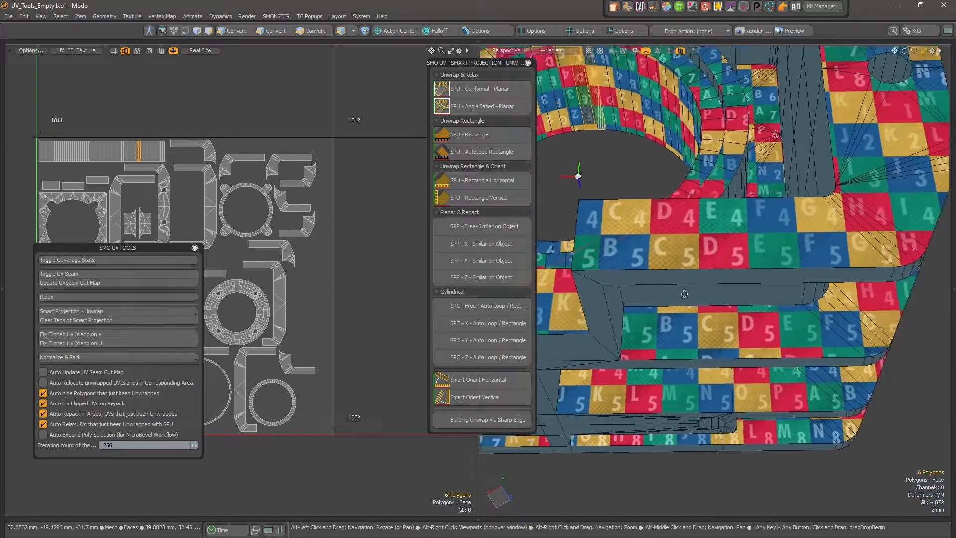
alt+drag(632, 286, 667, 343)
alt+middle_drag(696, 399, 707, 294)
alt+right_drag(707, 299, 749, 319)
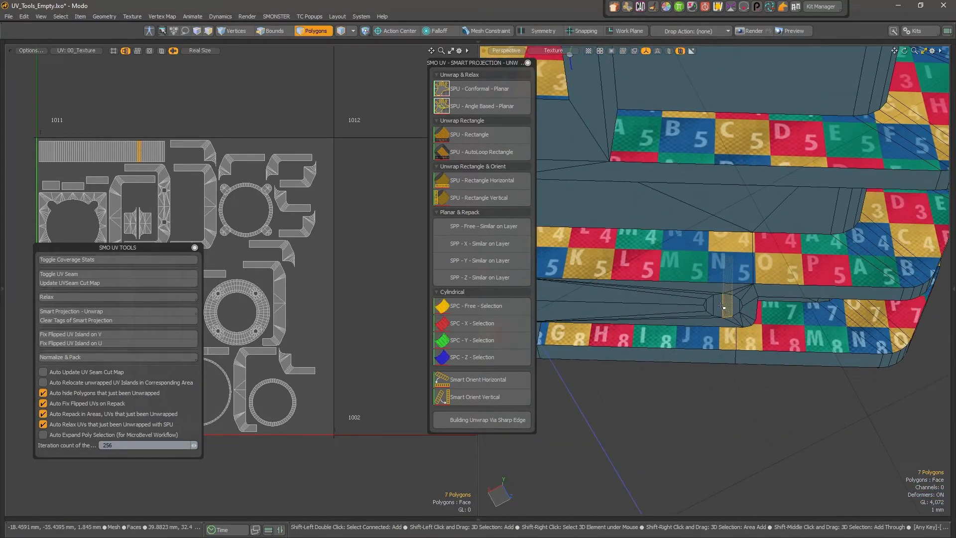
shift+drag(726, 306, 719, 306)
alt+middle_drag(647, 306, 911, 302)
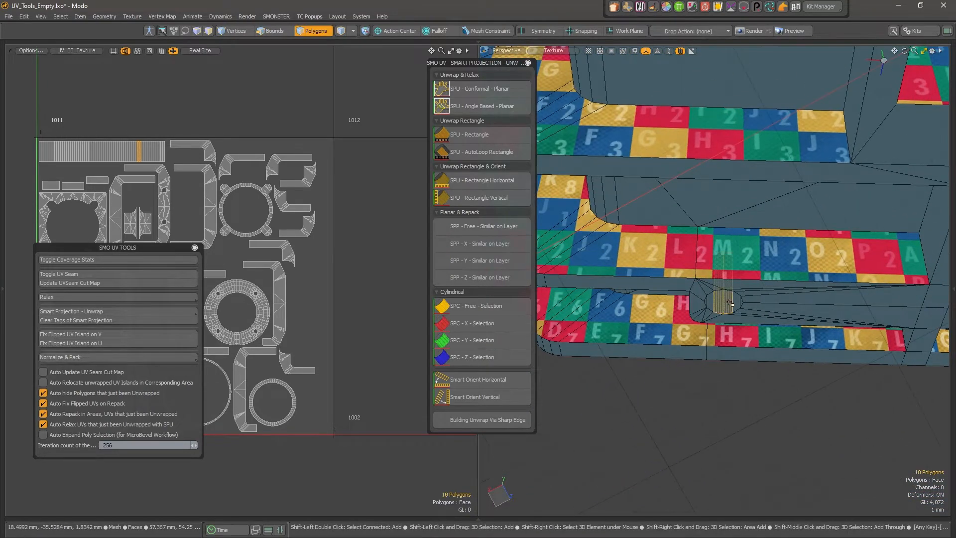
alt+right_drag(729, 302, 652, 287)
alt+middle_drag(896, 190, 746, 271)
alt+drag(747, 271, 797, 302)
key(ctrl+space)
click(799, 307)
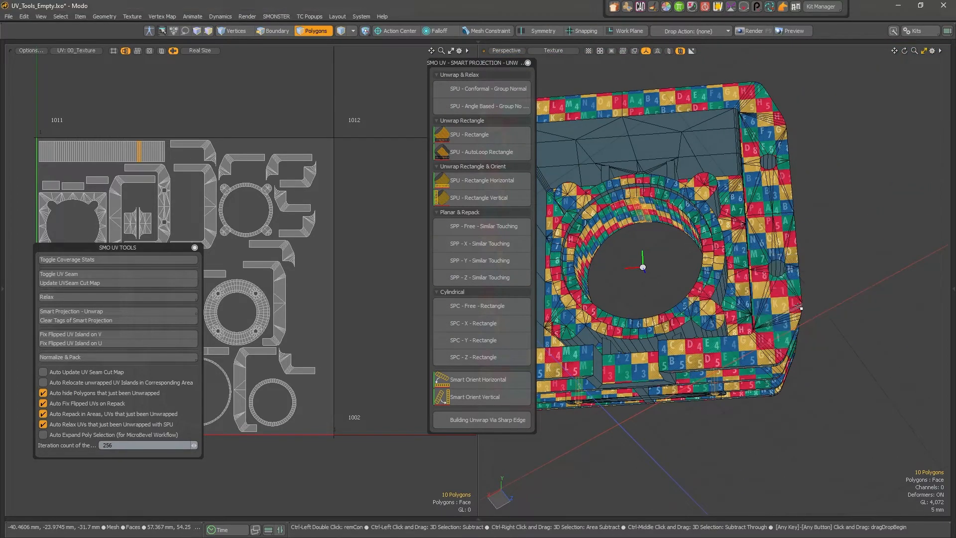
key(ctrl+space)
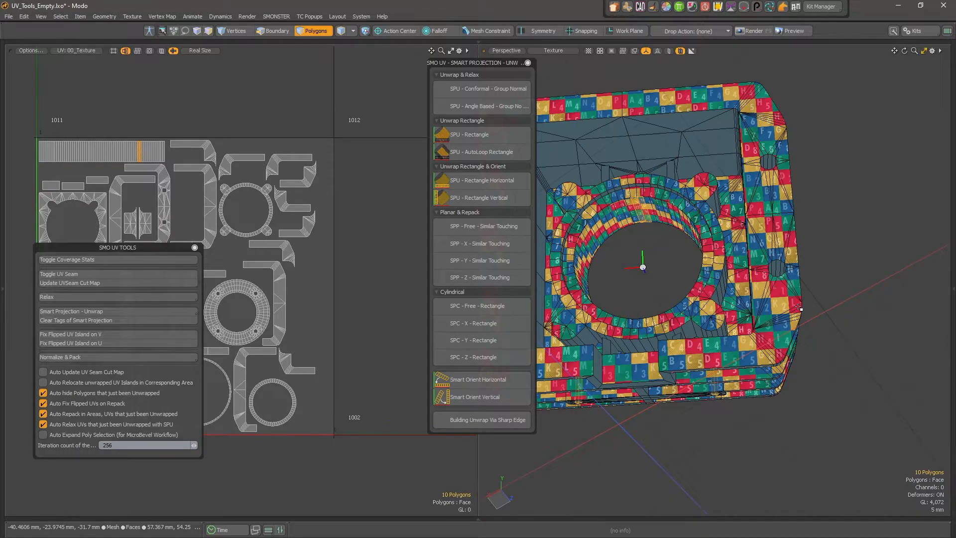
key(ctrl+3)
click(799, 343)
Add two adjacent wall polygons from each of the two round holes on the opposite side flange to the selection.
alt+drag(791, 264, 761, 309)
alt+right_drag(746, 305, 807, 305)
alt+drag(806, 299, 764, 265)
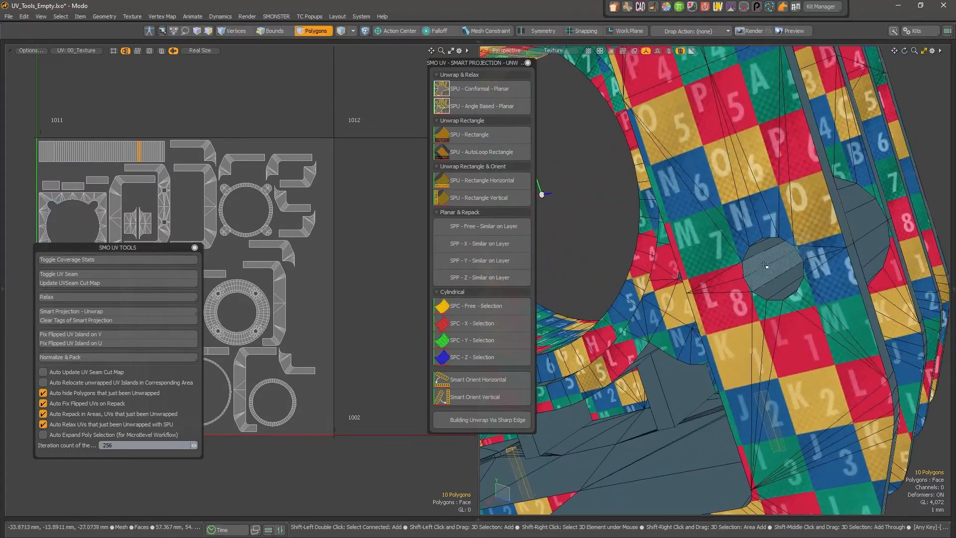
shift+click(764, 265)
alt+shift+drag(752, 179, 779, 368)
shift+click(687, 207)
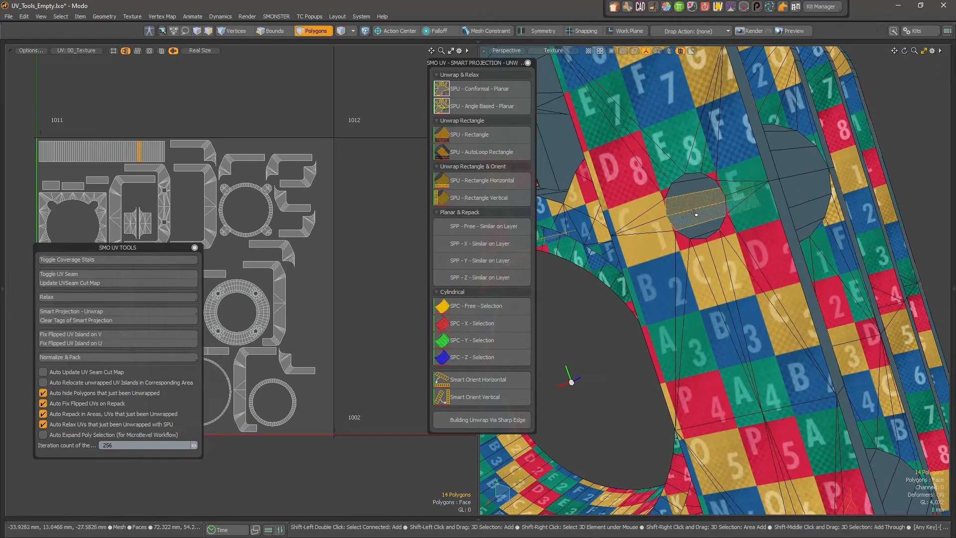
Add two adjacent wall polygons from each of the small screw holes around the bore, making 24 selected polygons.
alt+drag(694, 213, 747, 381)
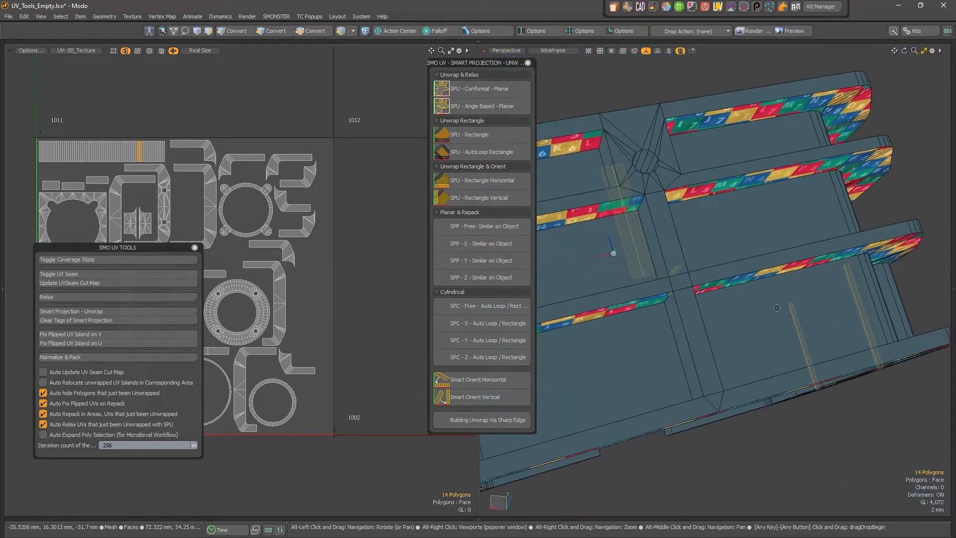
mouse_move(748, 252)
alt+mouse_down()
mouse_move(712, 232)
mouse_move(746, 260)
alt+mouse_up()
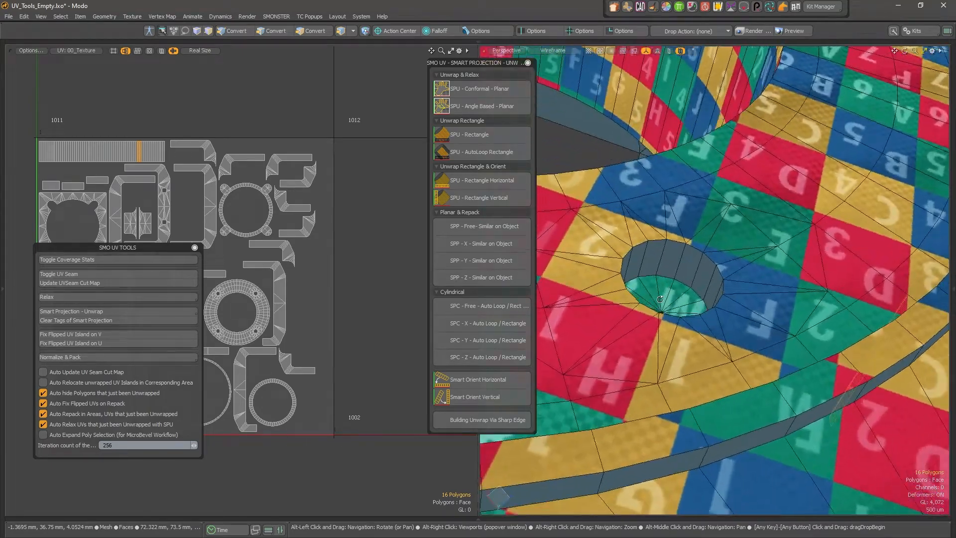
alt+drag(635, 157, 566, 100)
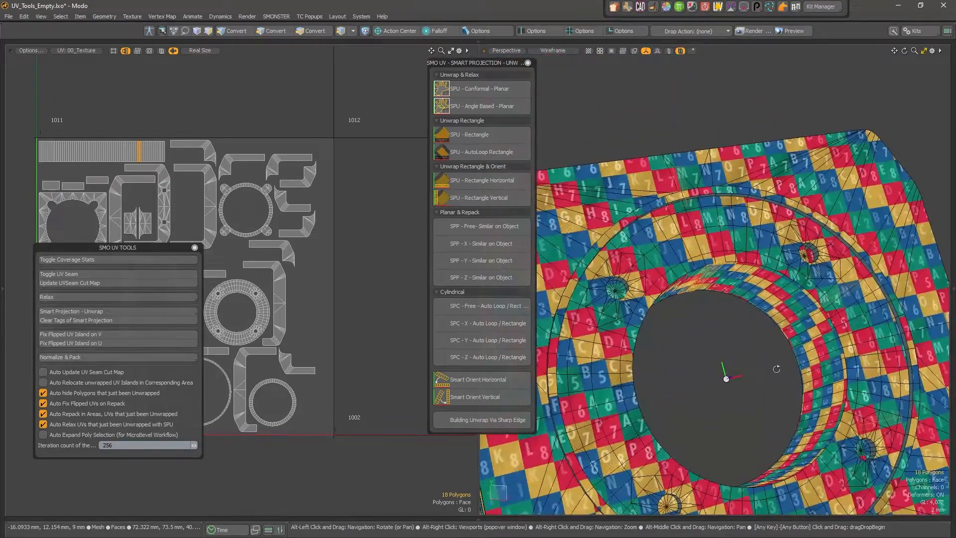
alt+drag(776, 368, 696, 277)
scroll(689, 256, up, 3)
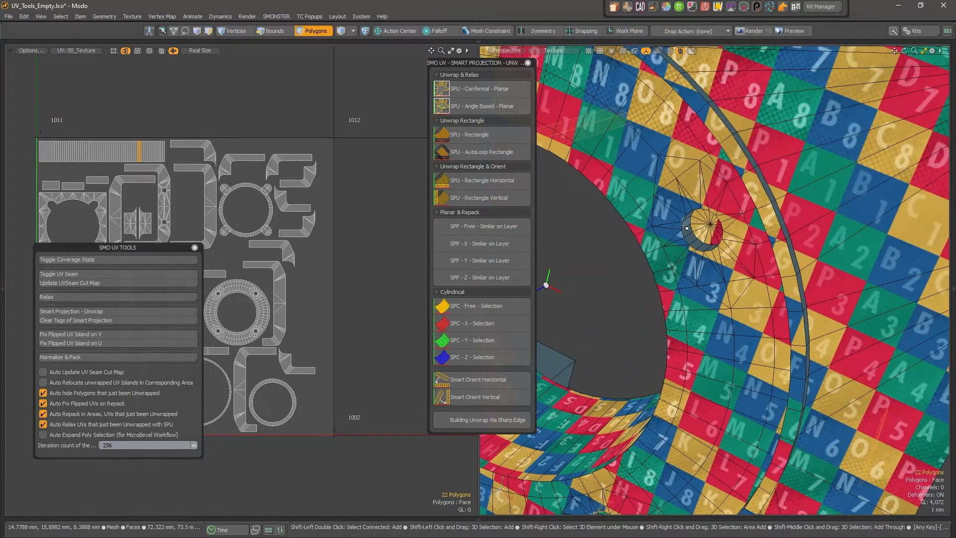
key(a)
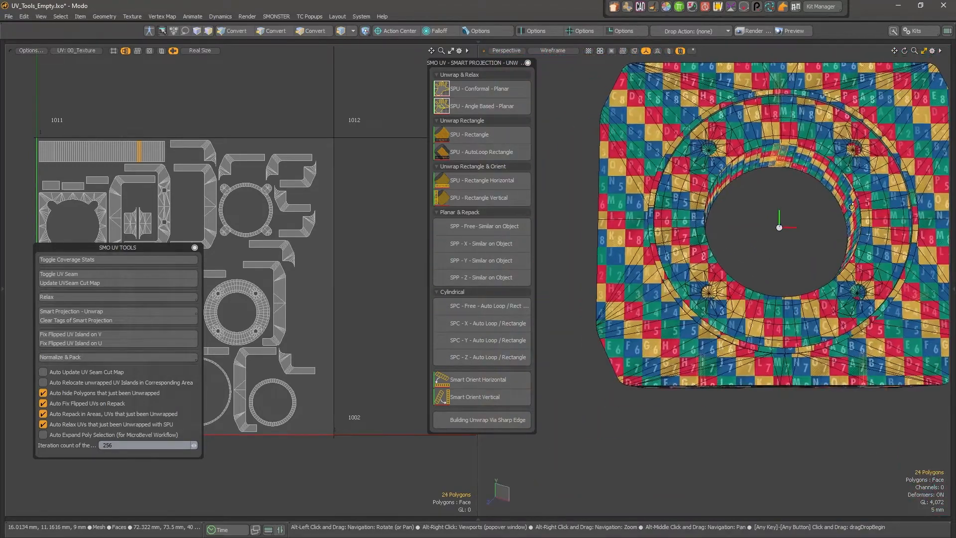
scroll(834, 167, up, 3)
alt+drag(834, 219, 811, 199)
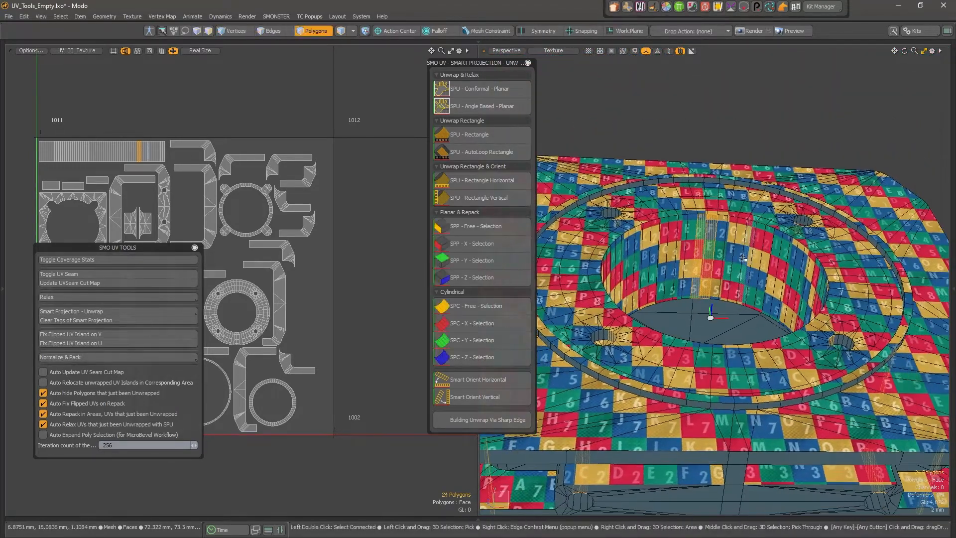
key(u)
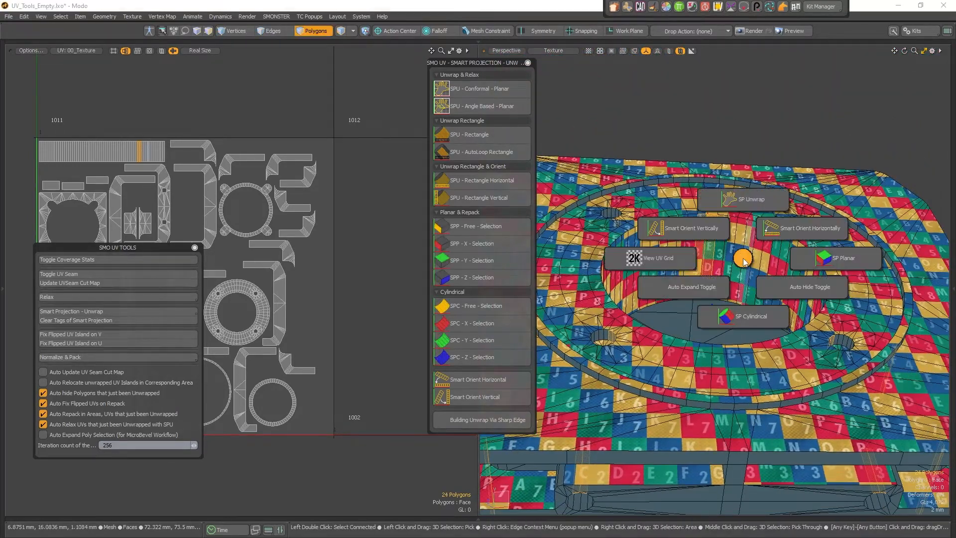
click(746, 200)
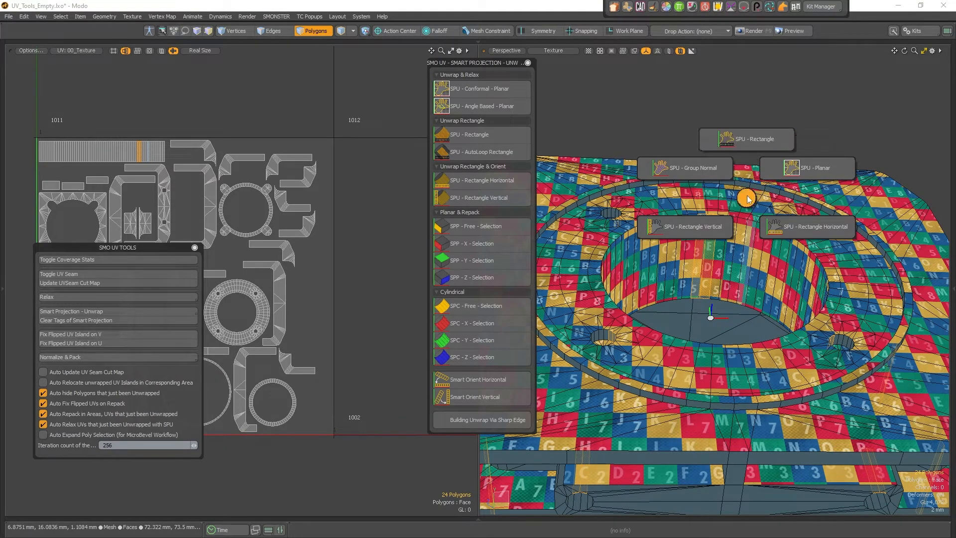
click(794, 233)
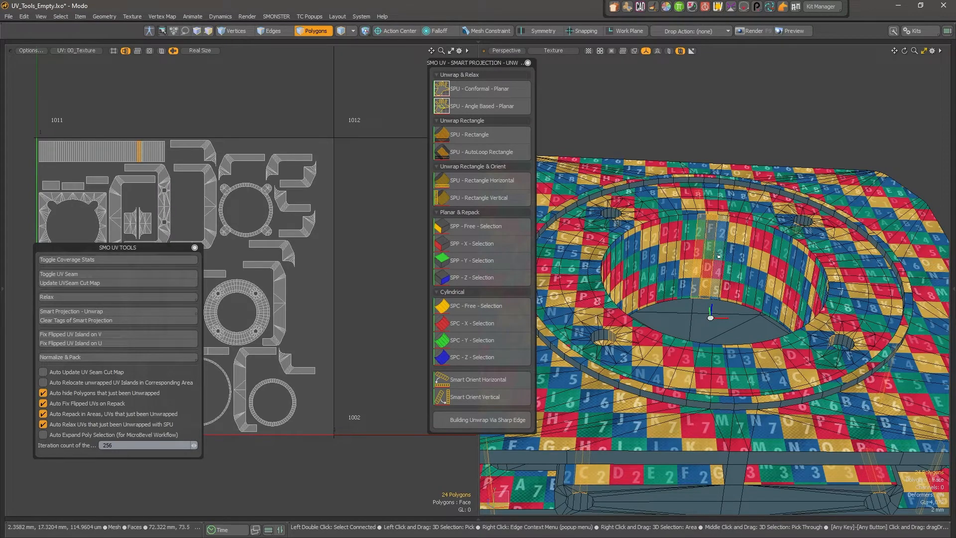
Unwrap the cylindrical walls of all the selected holes at once with SPU - Auto Loop / Rectangle.
key(alt+u)
click(717, 189)
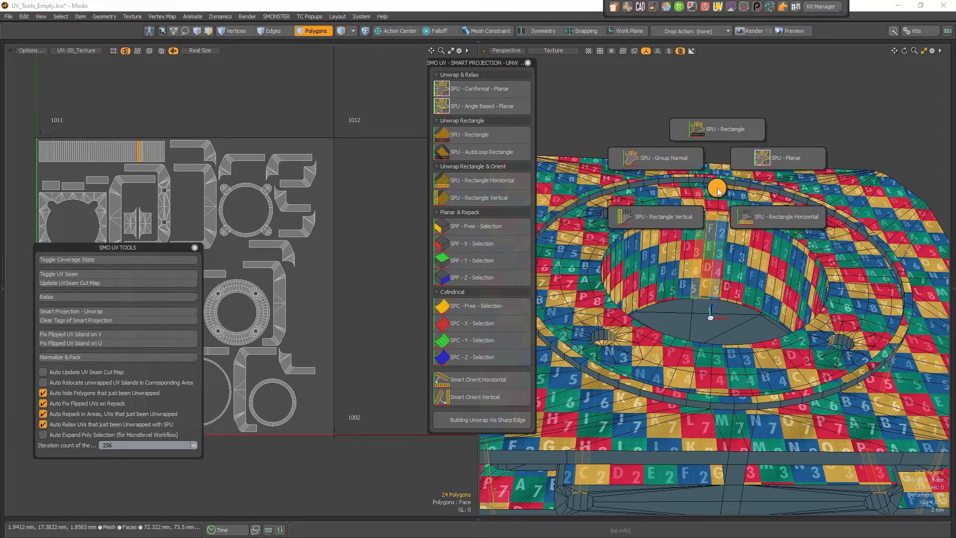
click(722, 135)
click(763, 107)
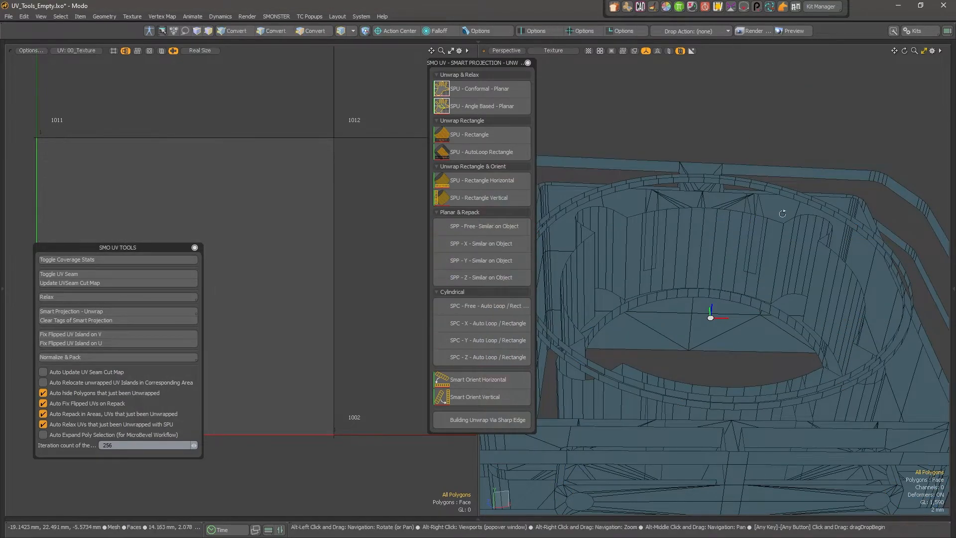
Unhide the whole mesh, bring the repacked UV layout into view and move the SMO UV Tools palette clear of it.
key(u)
alt+drag(249, 298, 280, 82)
scroll(119, 166, down, 3)
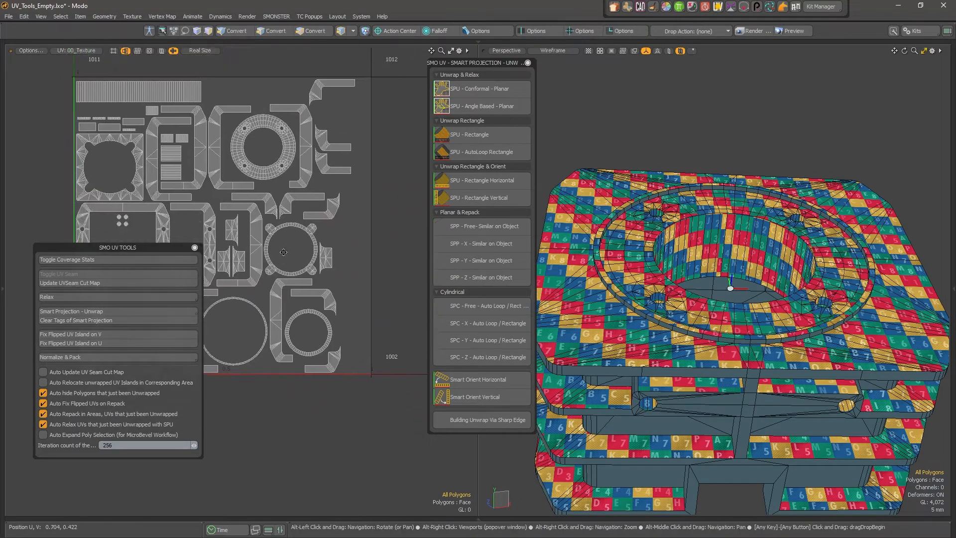
drag(175, 251, 143, 421)
Select ten adjacent polygons on an unmapped wall band running between the fins.
mouse_move(733, 338)
alt+mouse_down()
mouse_move(587, 245)
mouse_move(785, 431)
mouse_move(708, 360)
mouse_move(742, 272)
alt+mouse_up()
click(624, 271)
key(u)
click(741, 211)
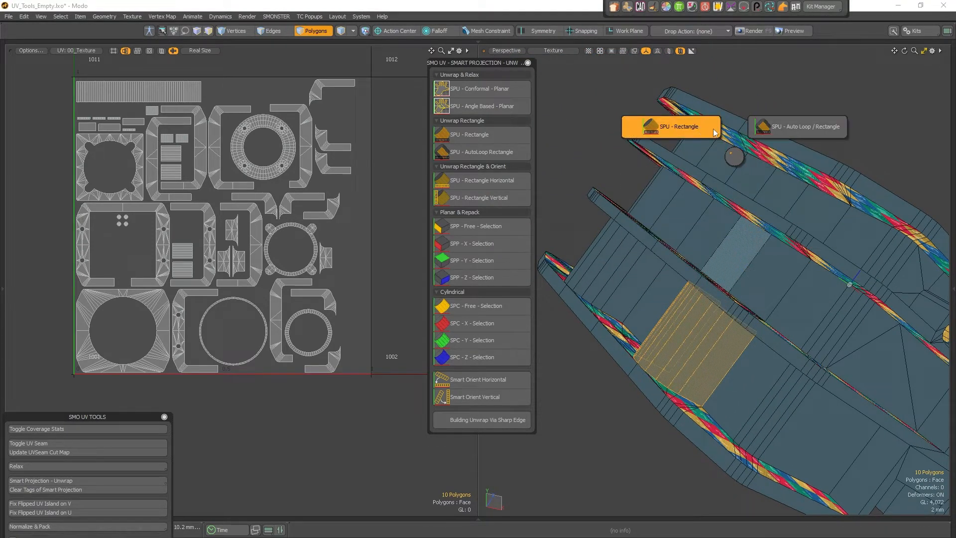
click(731, 155)
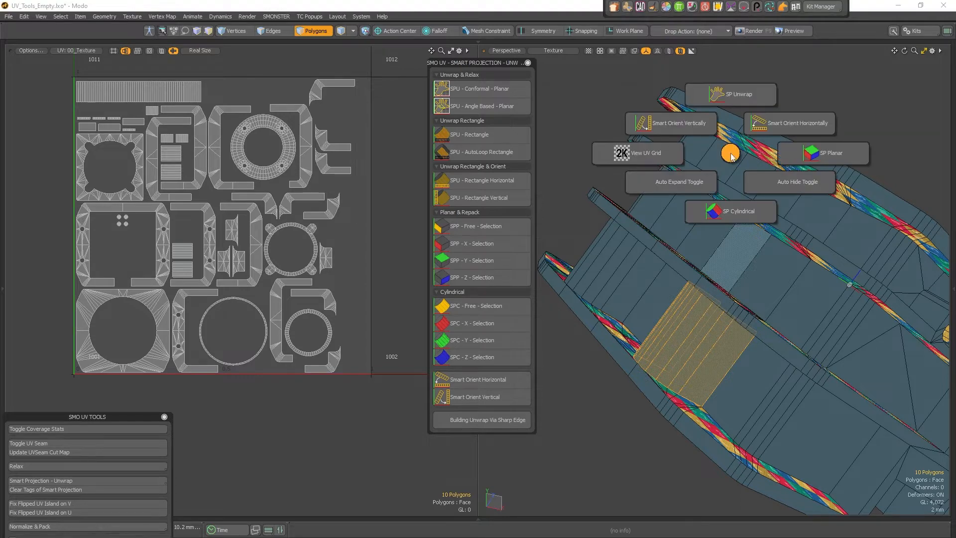
click(736, 99)
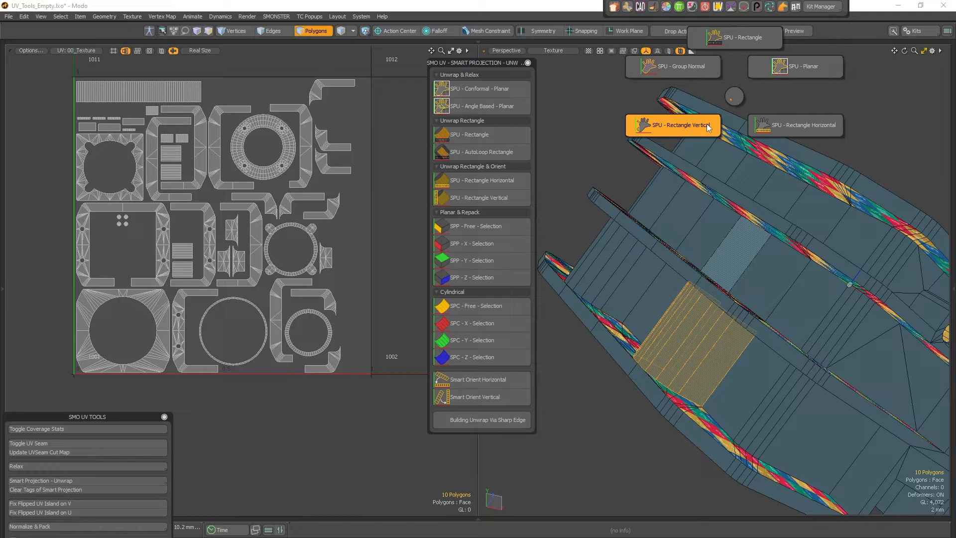
click(736, 101)
Extend the selection along the same wall band to 22 polygons.
alt+drag(709, 227, 583, 213)
shift+click(629, 253)
shift+click(594, 223)
Turn off automatic hiding of just unwrapped polygons and move the SMO UV Tools palette back out of the way.
key(alt+u)
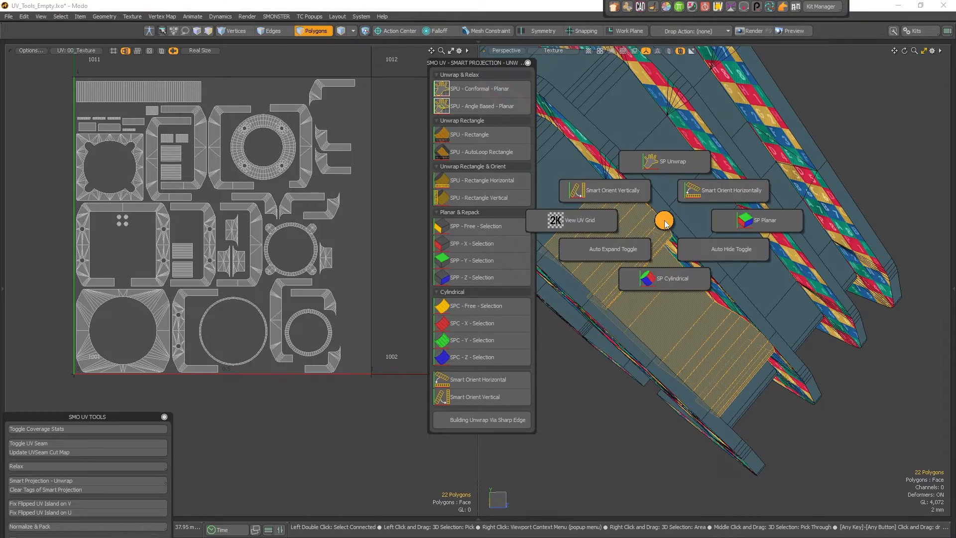
click(664, 221)
drag(140, 417, 168, 298)
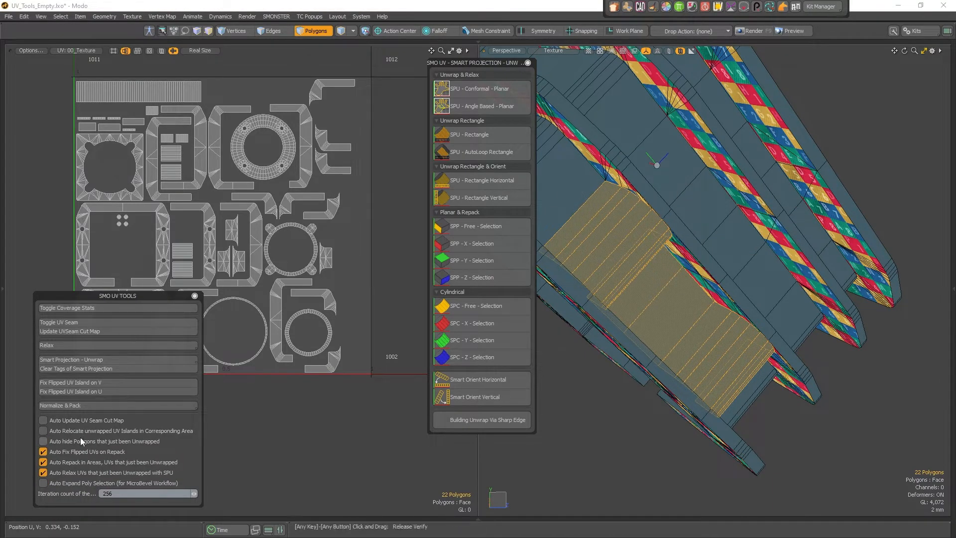
drag(147, 298, 120, 416)
Unwrap the selected 22-polygon wall band with SPU - Rectangle Vertical.
alt+drag(741, 186, 701, 162)
key(alt+u)
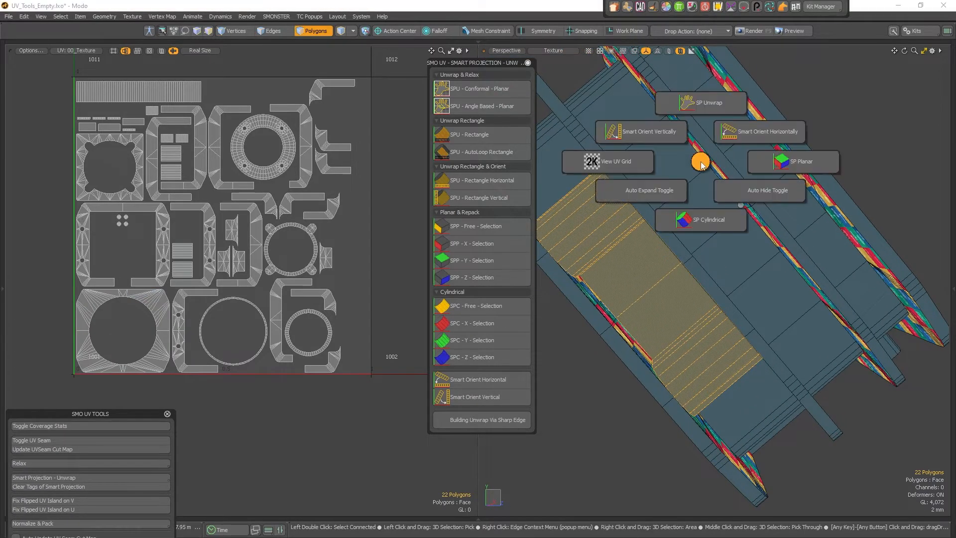
click(694, 105)
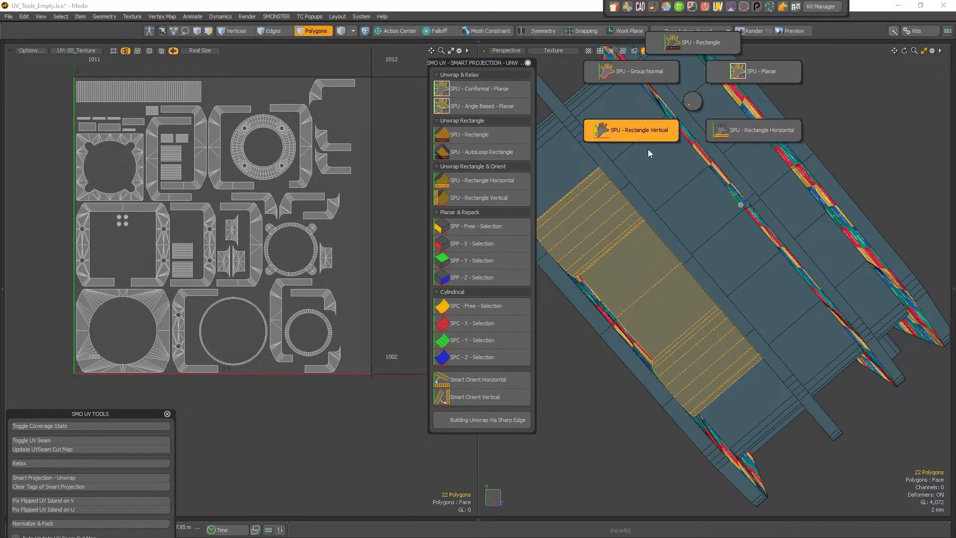
click(659, 131)
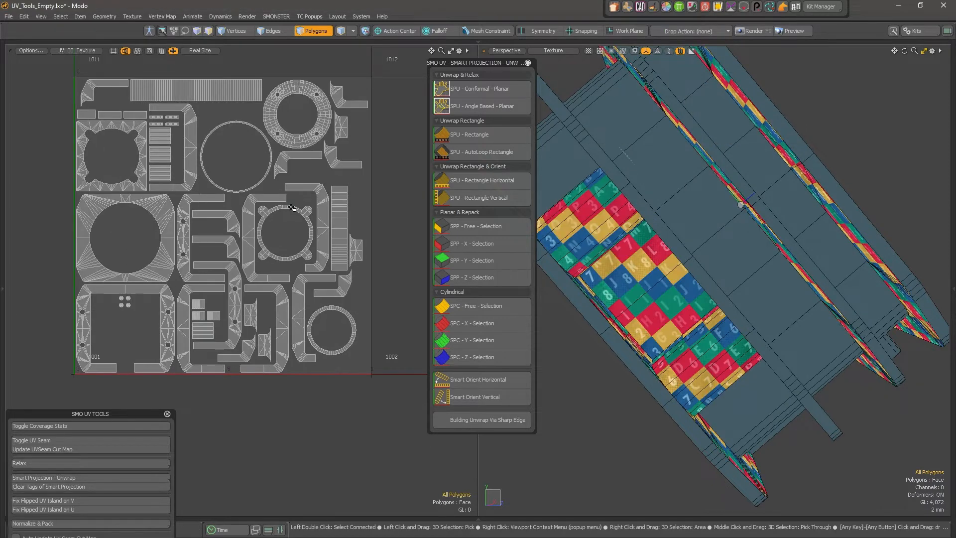
Select the wall band's new UV island in the UV layout and examine its vertical orientation up close.
click(345, 222)
scroll(345, 222, up, 3)
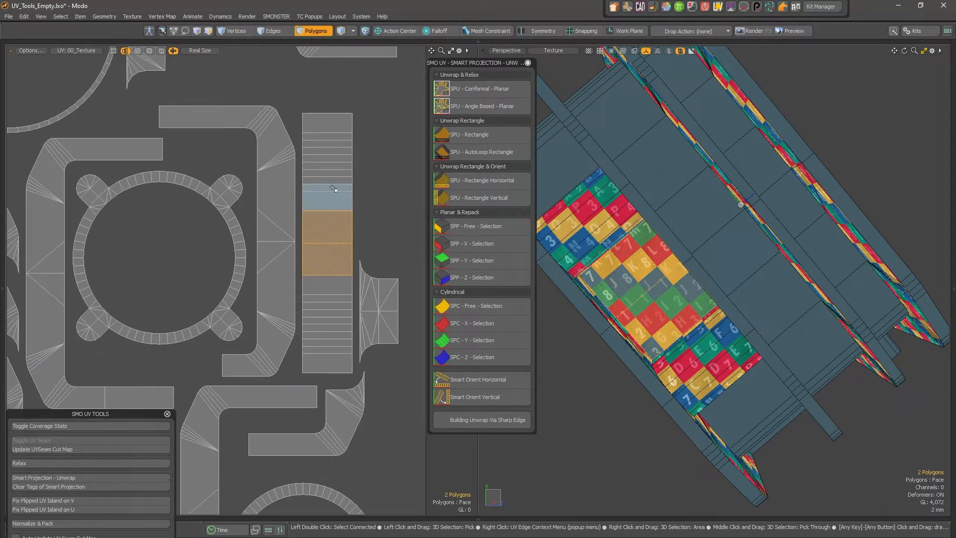
double_click(343, 222)
scroll(308, 219, up, 2)
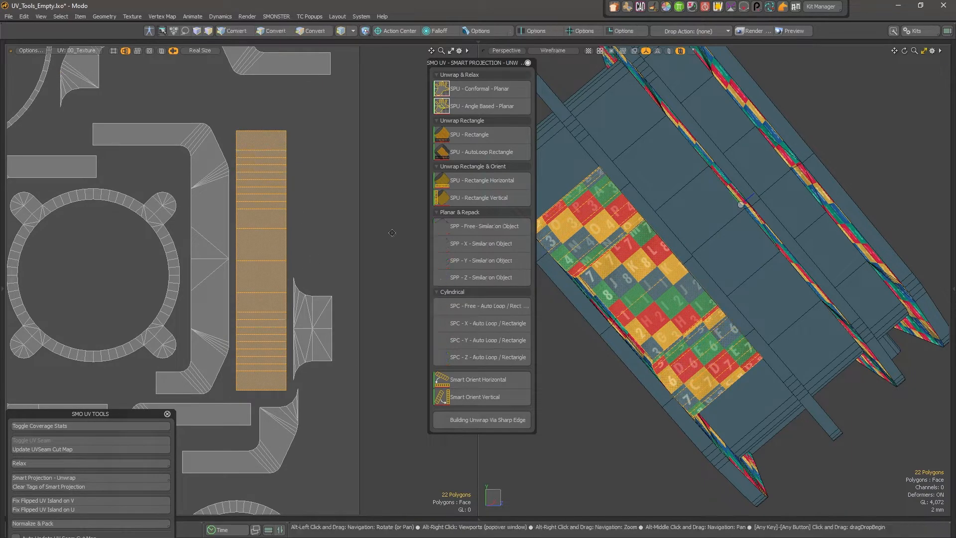
Select the unmapped section adjoining the unwrapped wall band and extend the selection along it to 34 polygons.
alt+drag(741, 205, 582, 176)
alt+scroll(723, 282, up, 2)
alt+drag(722, 298, 821, 405)
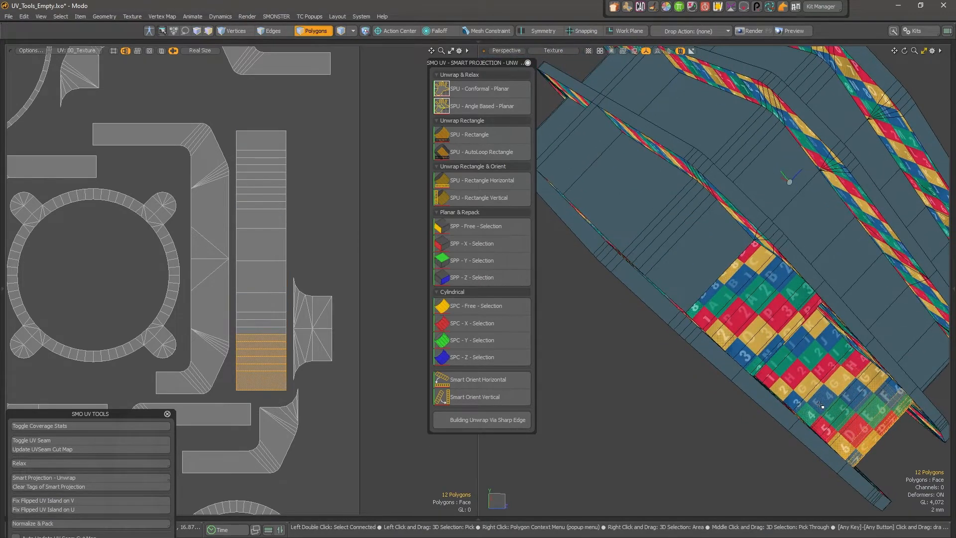
key(Up)
key(Up)
key(Up)
key(Up)
key(Up)
key(Up)
key(Up)
key(Up)
key(Up)
key(Up)
key(Up)
key(Up)
key(Up)
key(Up)
key(Up)
key(Up)
key(Up)
key(Up)
key(Up)
key(Up)
key(Up)
key(Up)
key(Up)
key(Up)
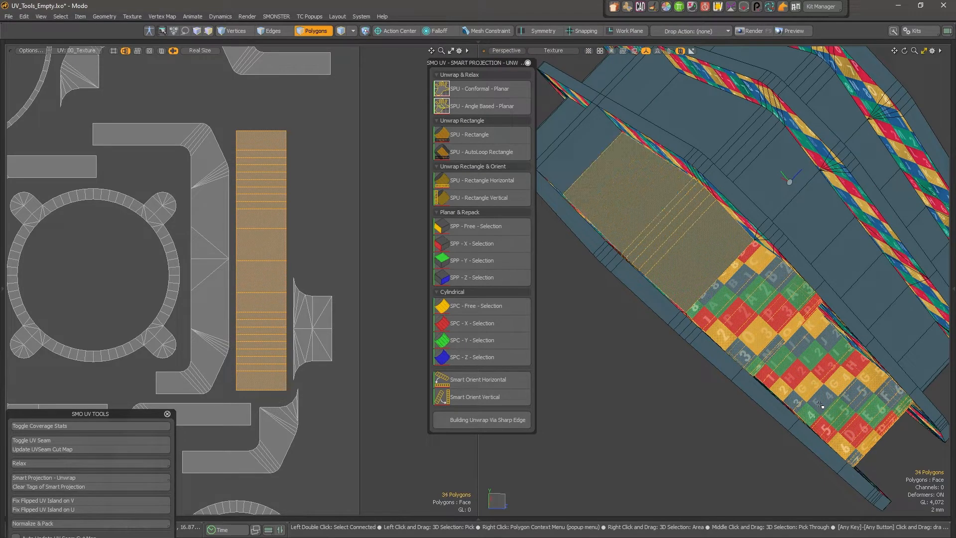
Extend the polygon selection along the rest of the recessed strip and onto the parallel strip beyond the next rib, to 43 polygons.
alt+drag(820, 406, 781, 290)
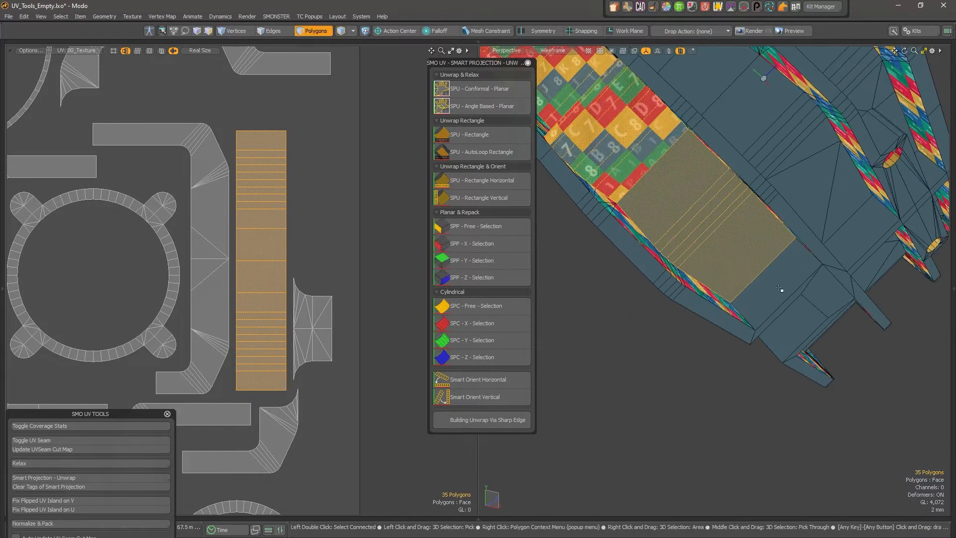
shift+click(772, 254)
alt+drag(772, 254, 722, 184)
shift+click(681, 95)
key(Up)
key(Up)
key(Up)
key(Up)
key(Up)
key(Up)
key(Up)
key(Up)
key(Up)
key(Up)
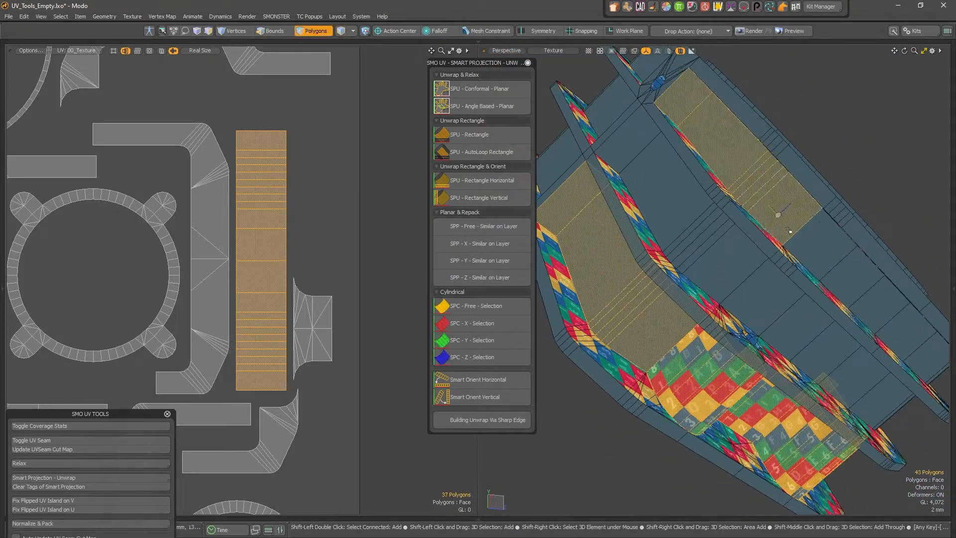
Add the remaining polygons of the parallel strips and the full loop of the next strip, bringing the selection to 113 polygons.
mouse_move(681, 96)
alt+mouse_down()
mouse_move(793, 187)
mouse_move(846, 175)
alt+mouse_up()
ctrl+click(816, 191)
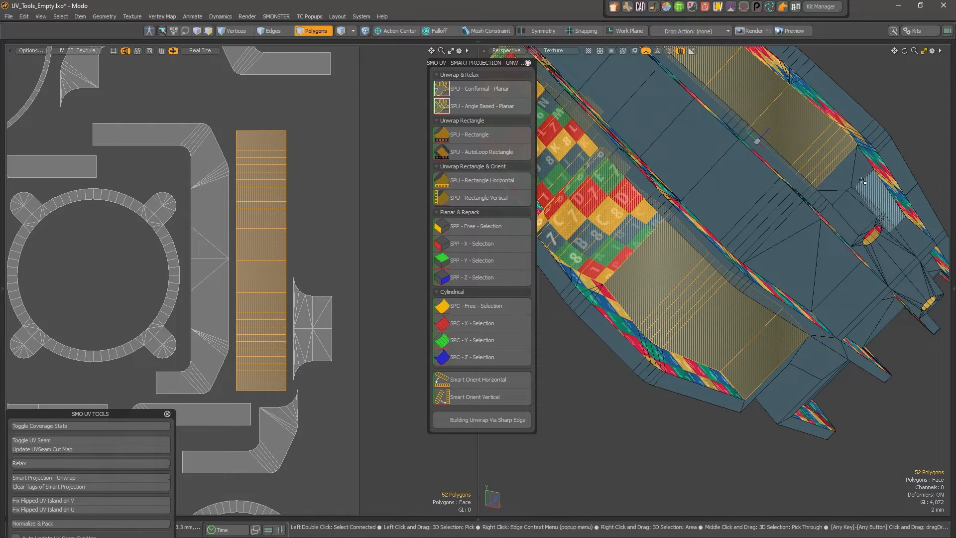
mouse_move(743, 262)
alt+mouse_down()
mouse_move(777, 230)
mouse_move(637, 94)
mouse_move(796, 279)
mouse_move(900, 357)
mouse_move(715, 160)
mouse_move(732, 130)
mouse_move(786, 103)
mouse_move(558, 321)
alt+mouse_up()
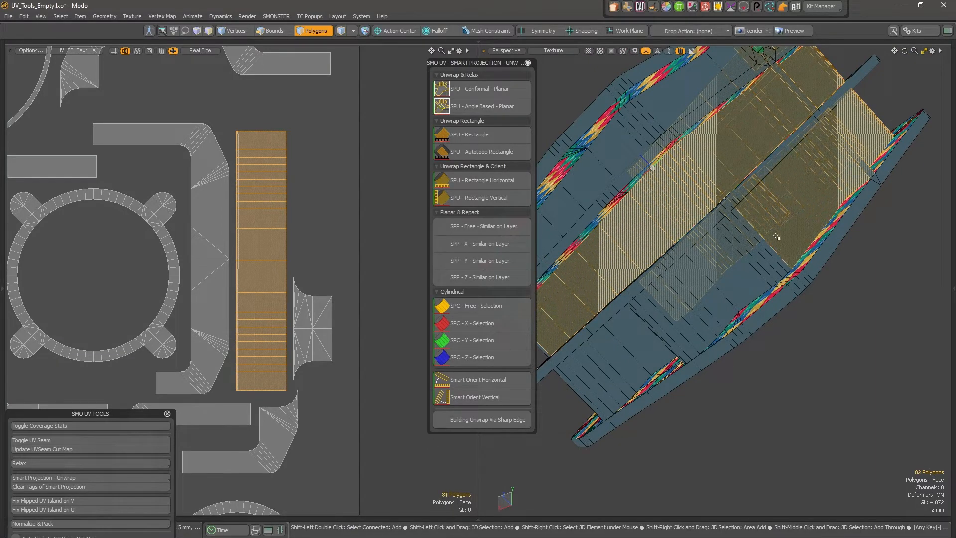
mouse_move(747, 205)
shift+mouse_down()
mouse_move(711, 293)
mouse_move(685, 305)
mouse_move(814, 191)
shift+mouse_up()
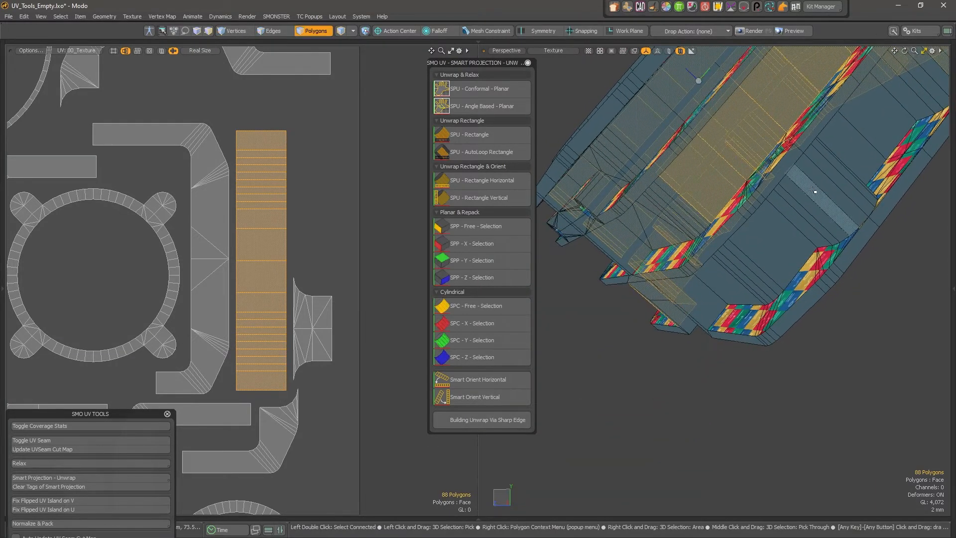
key(l)
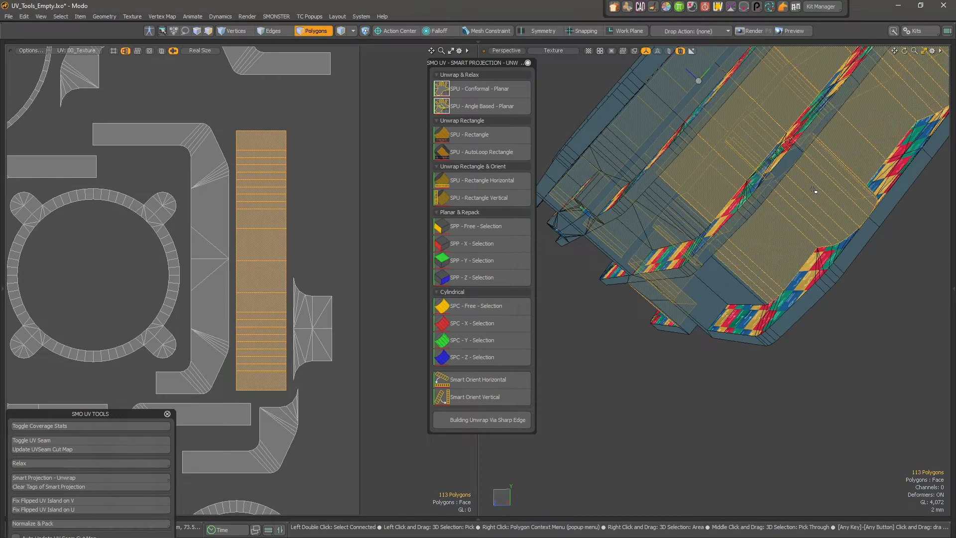
Add the last unmapped strips between the ribs to the selection and unwrap them all with SPU - Rectangle Horizontal.
shift+click(700, 302)
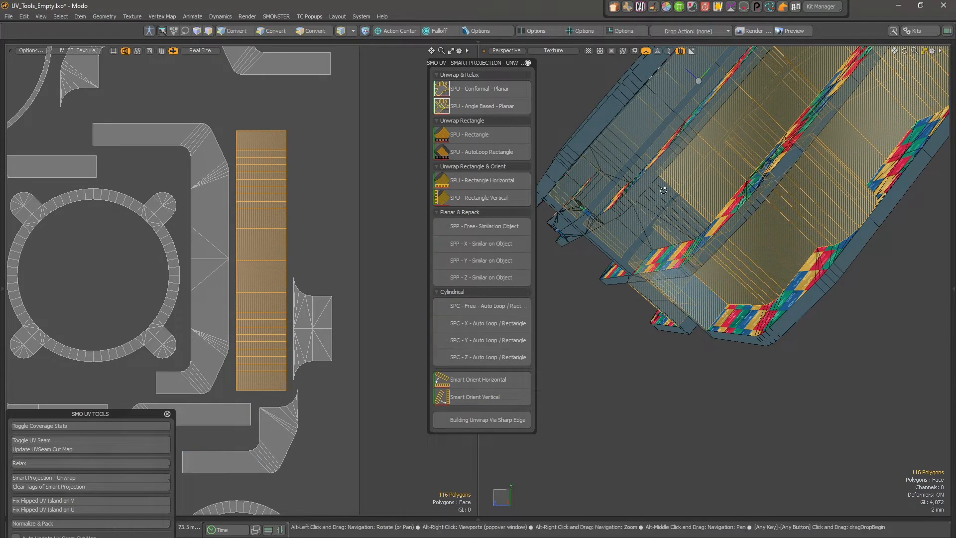
alt+drag(700, 302, 736, 198)
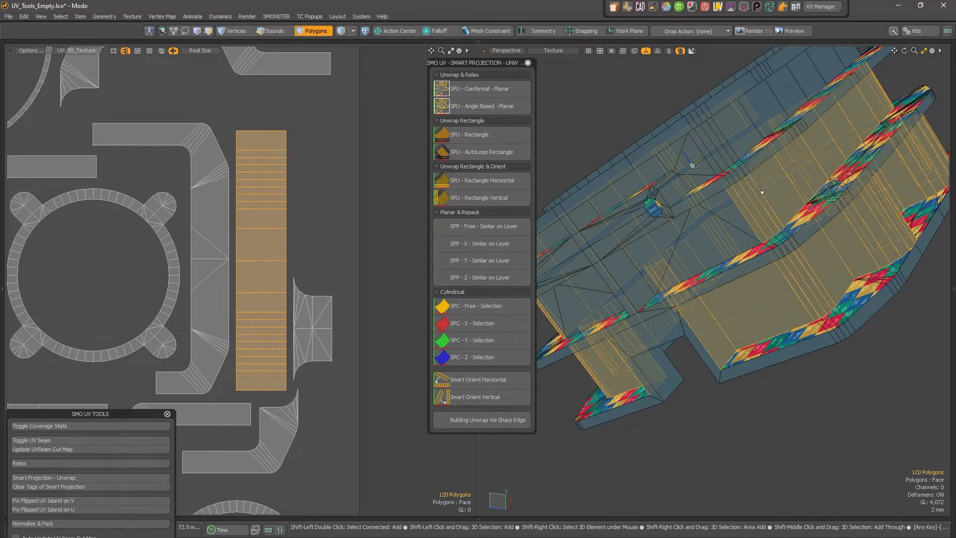
mouse_move(708, 147)
shift+mouse_down()
mouse_move(851, 55)
mouse_move(664, 294)
mouse_move(721, 238)
mouse_move(832, 166)
mouse_move(796, 165)
mouse_move(644, 220)
mouse_move(548, 218)
shift+mouse_up()
shift+click(832, 165)
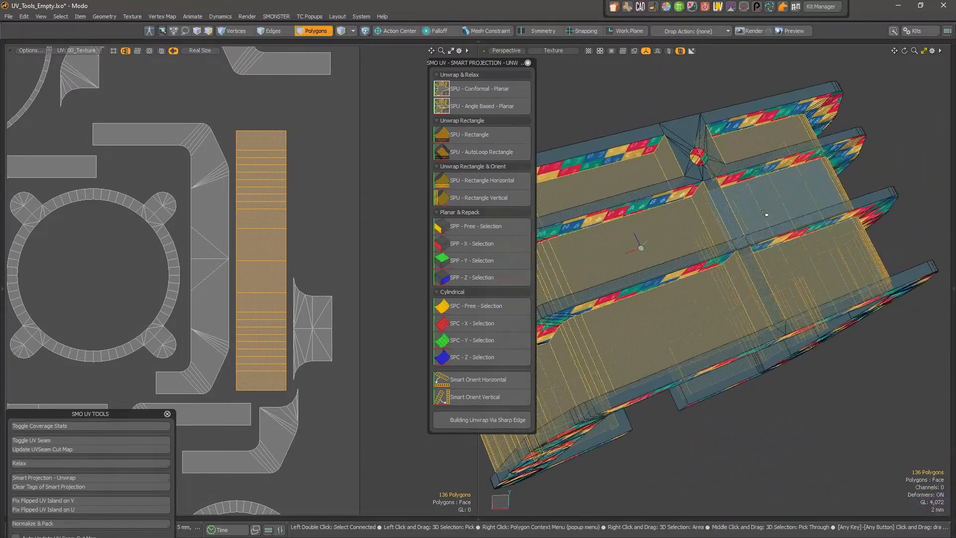
click(510, 180)
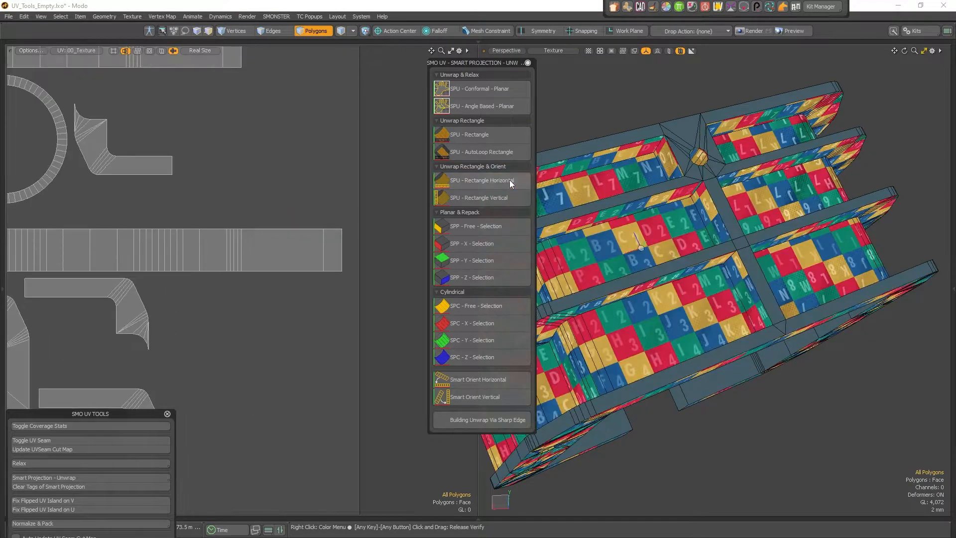
alt+right_drag(373, 216, 234, 195)
alt+drag(234, 195, 204, 221)
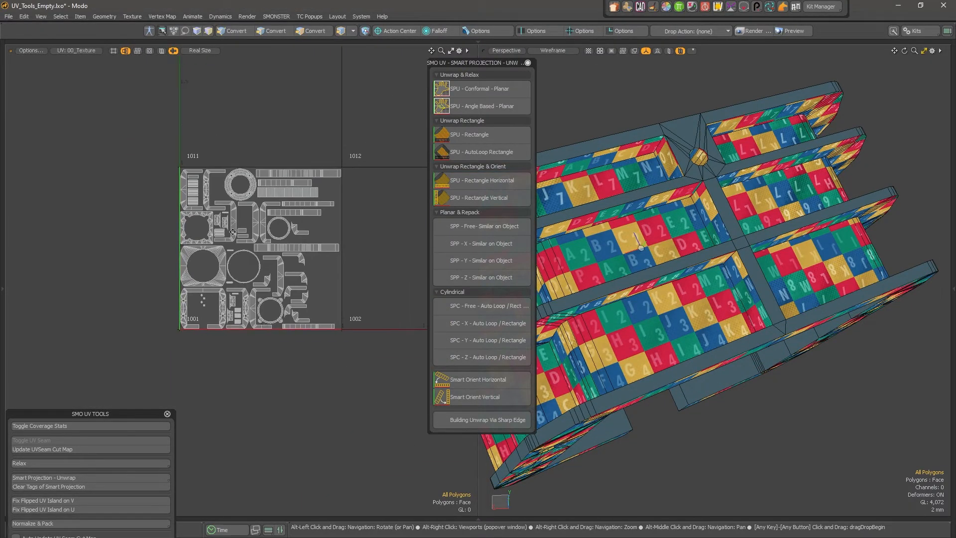
alt+right_drag(249, 233, 319, 236)
alt+drag(319, 237, 285, 225)
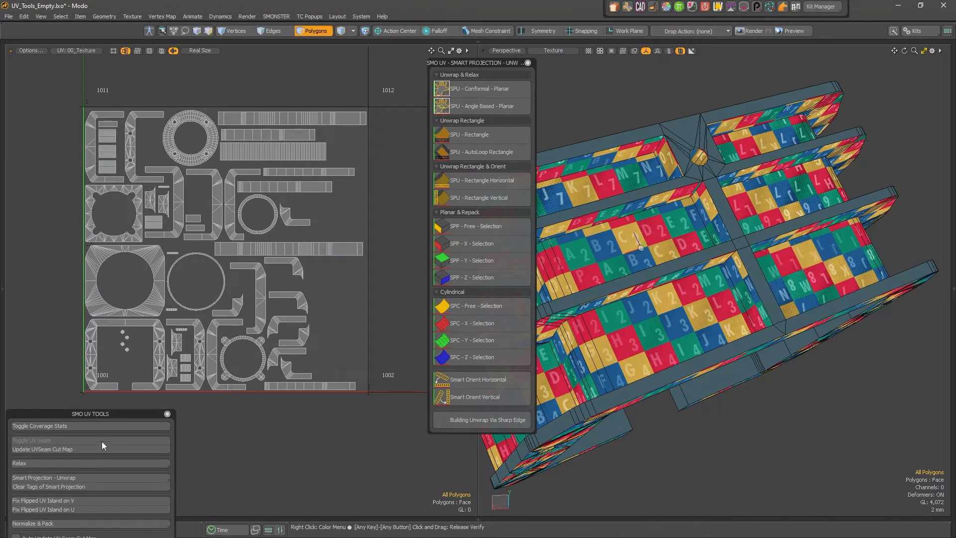
Turn on automatic hiding of just unwrapped polygons and delete every UV island in the 00_Texture UV map.
click(116, 415)
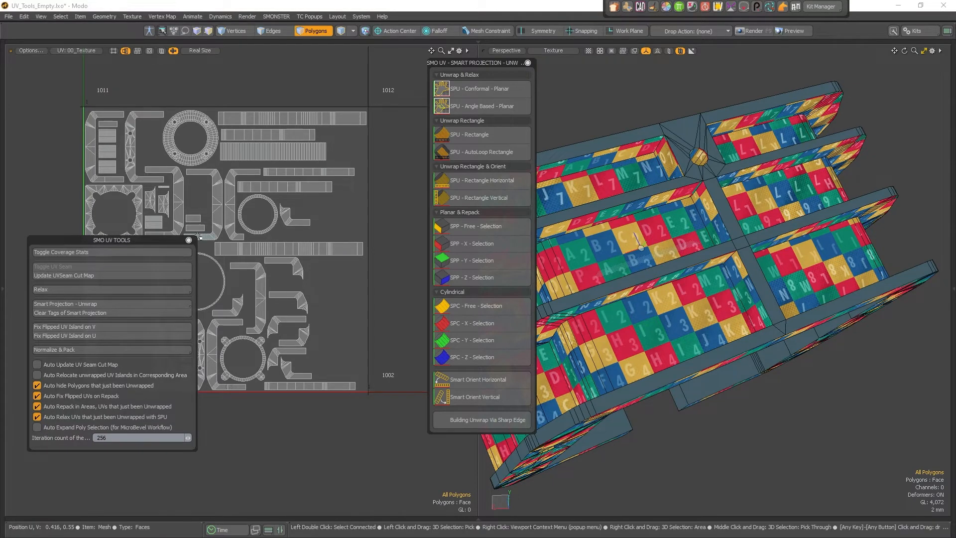
right_drag(596, 407, 353, 186)
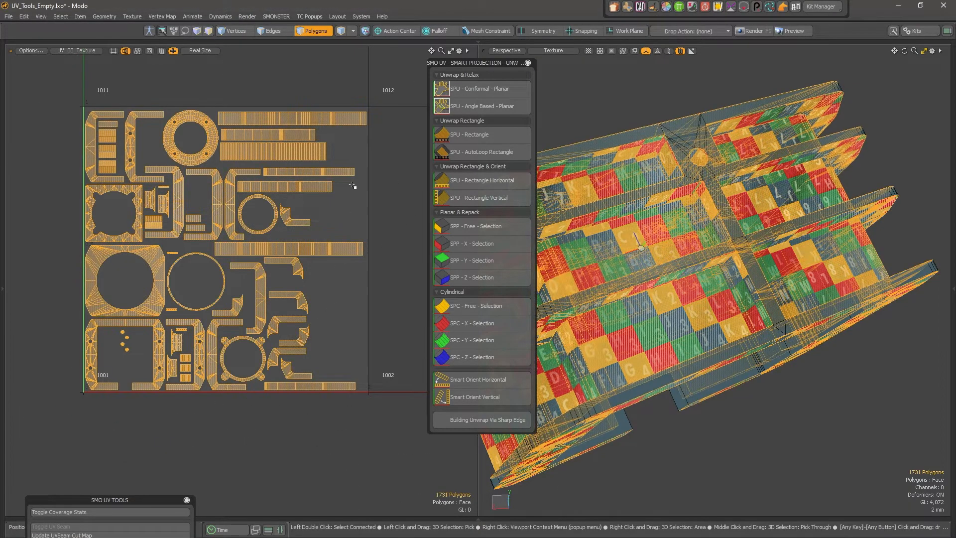
key(Delete)
Select the connected 88-polygon wall of the lobed circular opening and isolate it by hiding all other polygons.
mouse_move(736, 166)
alt+mouse_down()
mouse_move(832, 156)
mouse_move(699, 227)
mouse_move(782, 267)
mouse_move(681, 268)
alt+mouse_up()
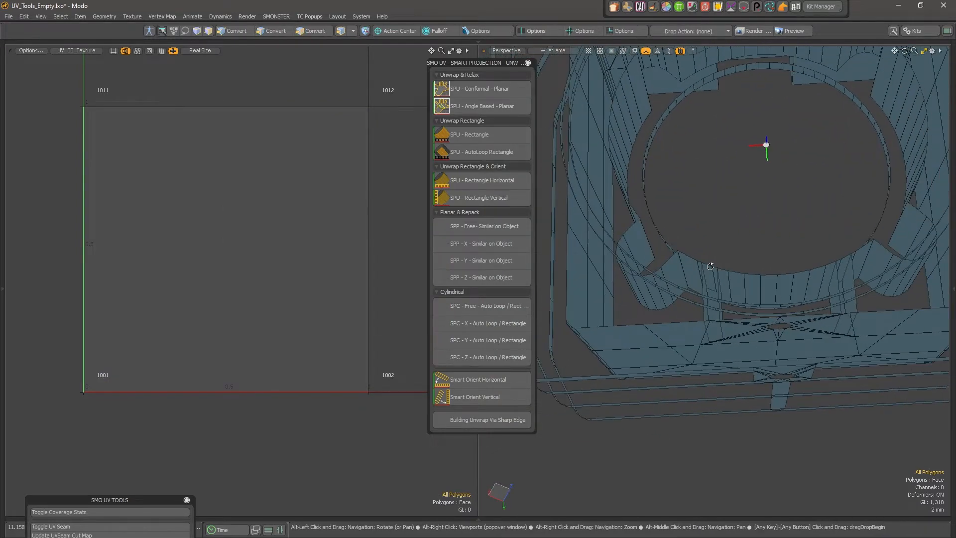
click(678, 269)
double_click(680, 269)
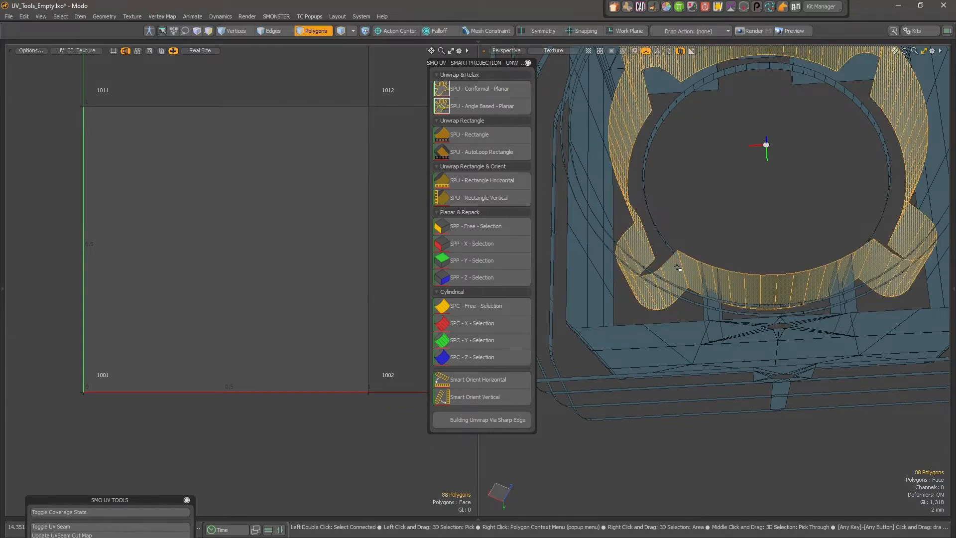
key(shift+h)
alt+drag(754, 202, 757, 243)
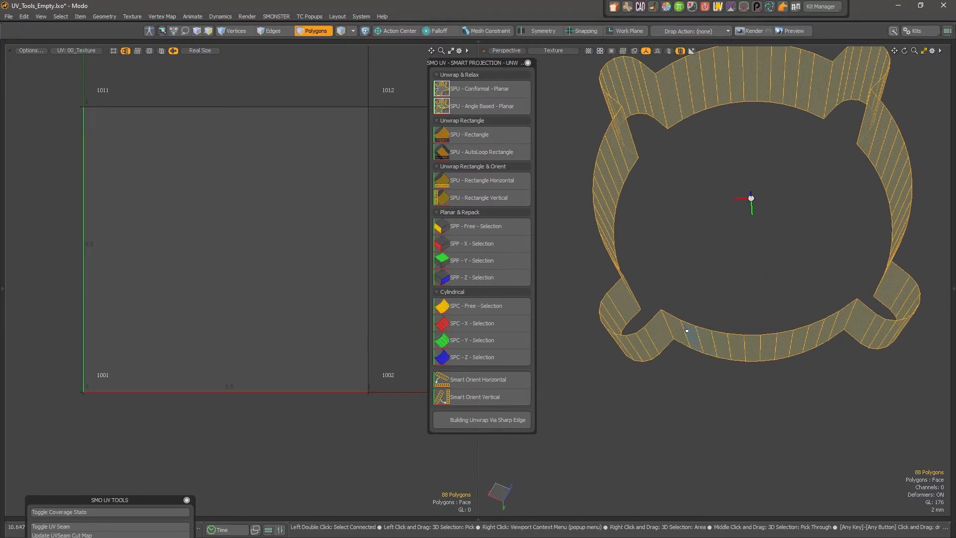
Select the 48 polygons of the four arc segments between the corner lobes and unwrap them with SPU - Rectangle Horizontal.
drag(670, 323, 728, 340)
mouse_move(844, 330)
alt+mouse_down()
mouse_move(747, 278)
mouse_move(731, 199)
alt+mouse_up()
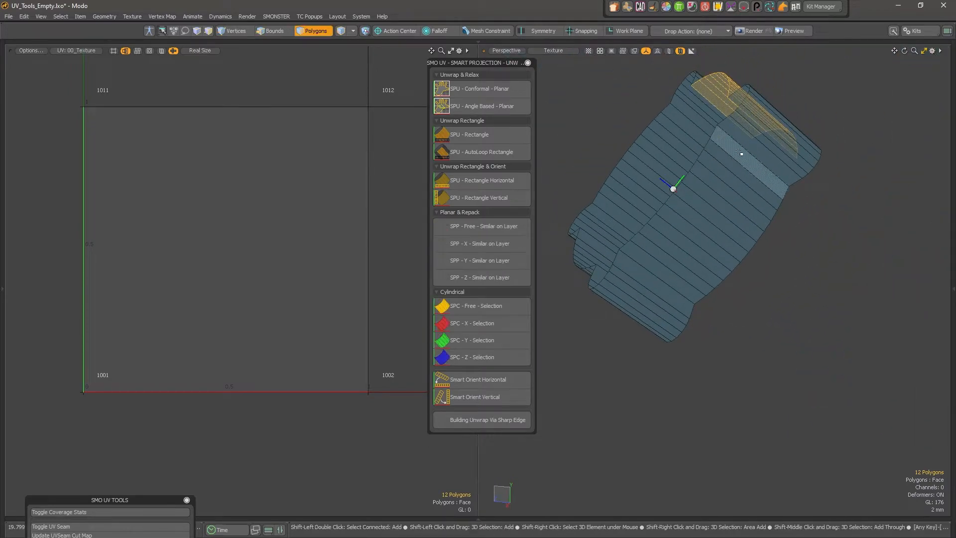
mouse_move(740, 152)
shift+mouse_down()
mouse_move(674, 266)
mouse_move(903, 204)
mouse_move(794, 229)
mouse_move(762, 254)
mouse_move(627, 272)
mouse_move(657, 303)
mouse_move(741, 296)
mouse_move(630, 170)
mouse_move(650, 219)
mouse_move(661, 182)
shift+mouse_up()
alt+drag(719, 196, 580, 308)
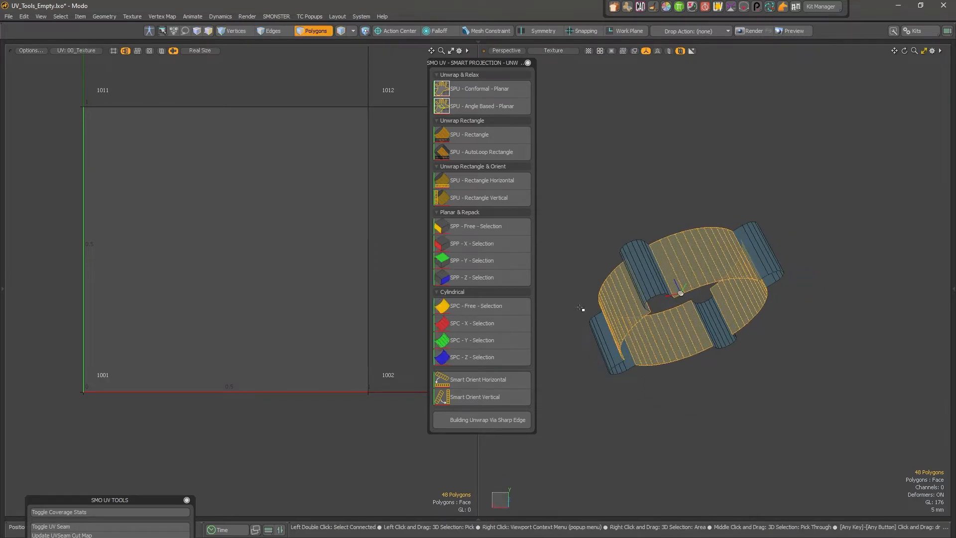
key(u)
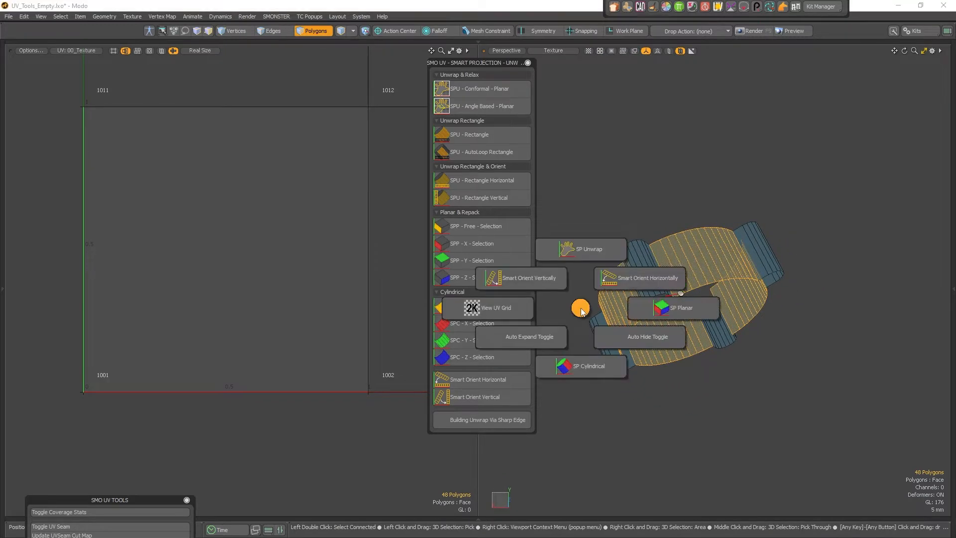
click(582, 289)
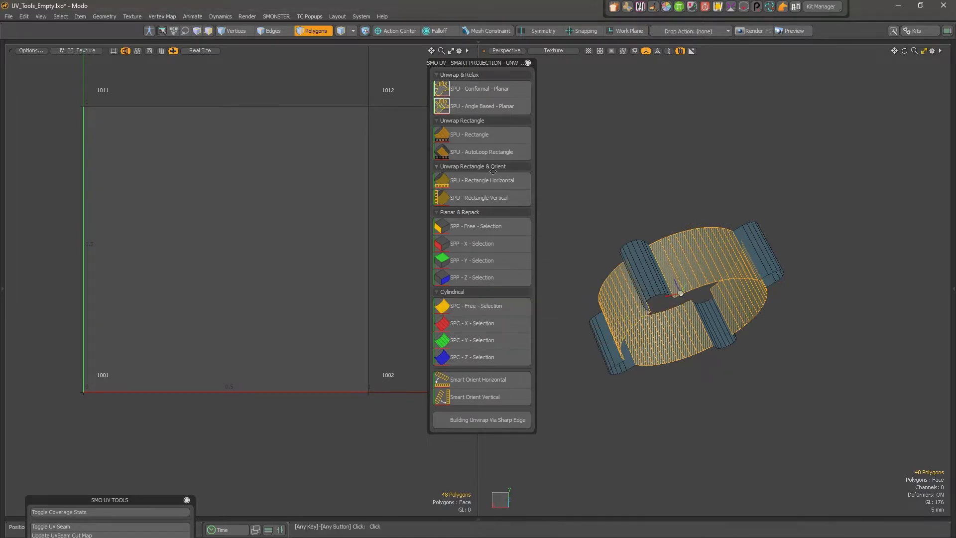
click(502, 186)
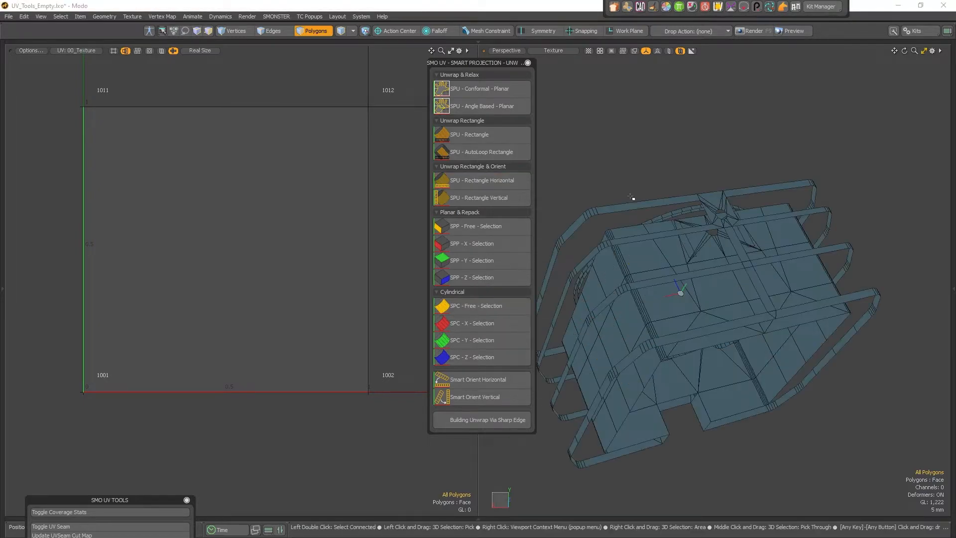
Select the 40 polygons of the four corner lobes inside the box and unwrap them with SPU - Rectangle Horizontal.
alt+drag(642, 271, 674, 154)
scroll(657, 240, up, 1)
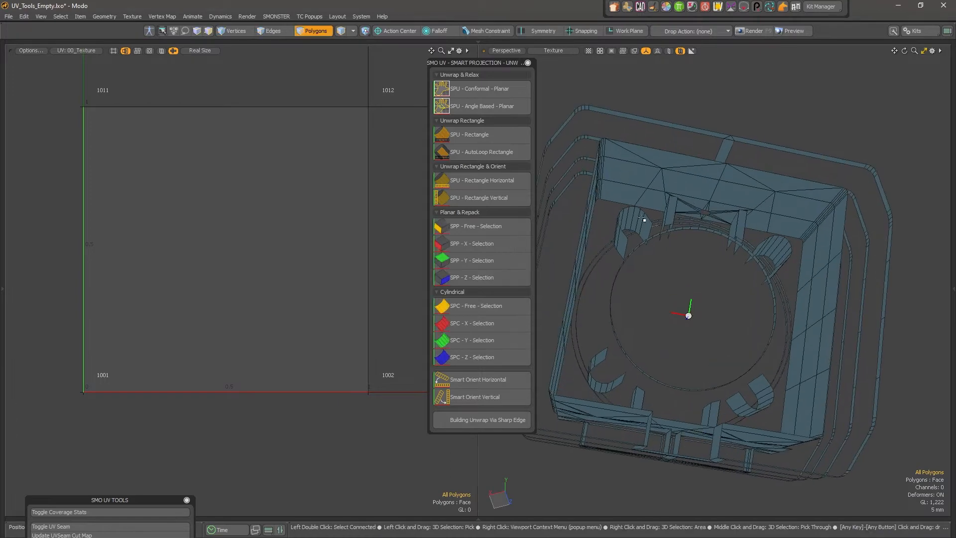
alt+drag(644, 230, 629, 230)
click(629, 230)
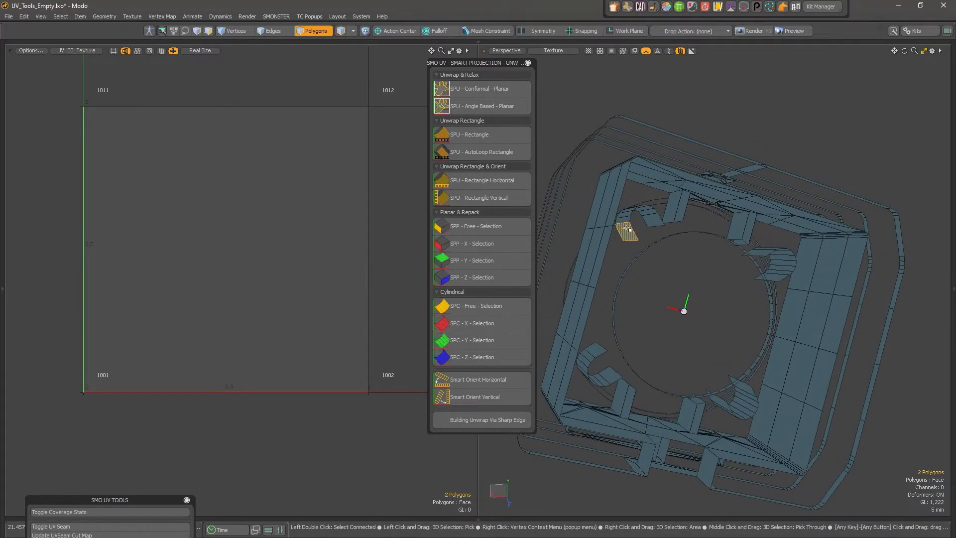
shift+click(772, 255)
alt+drag(772, 255, 790, 355)
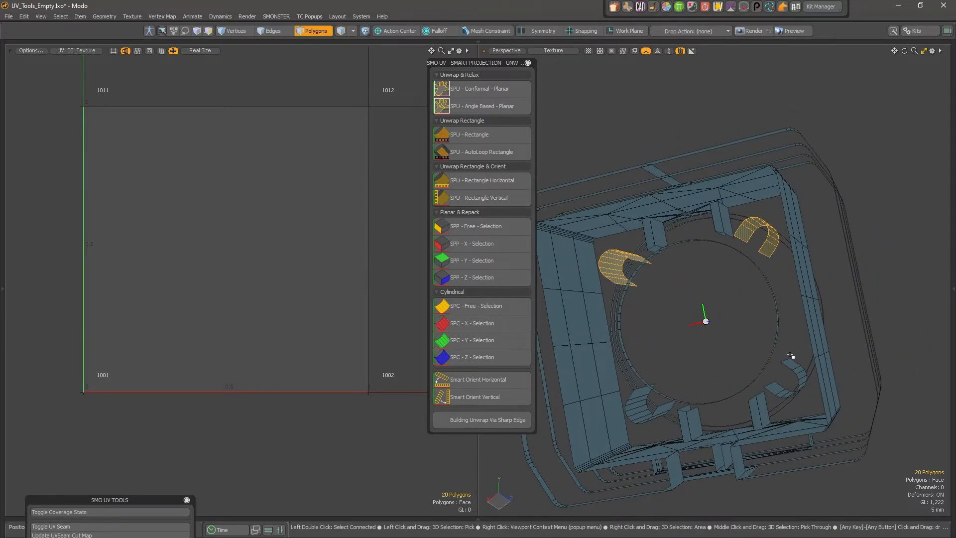
shift+click(796, 365)
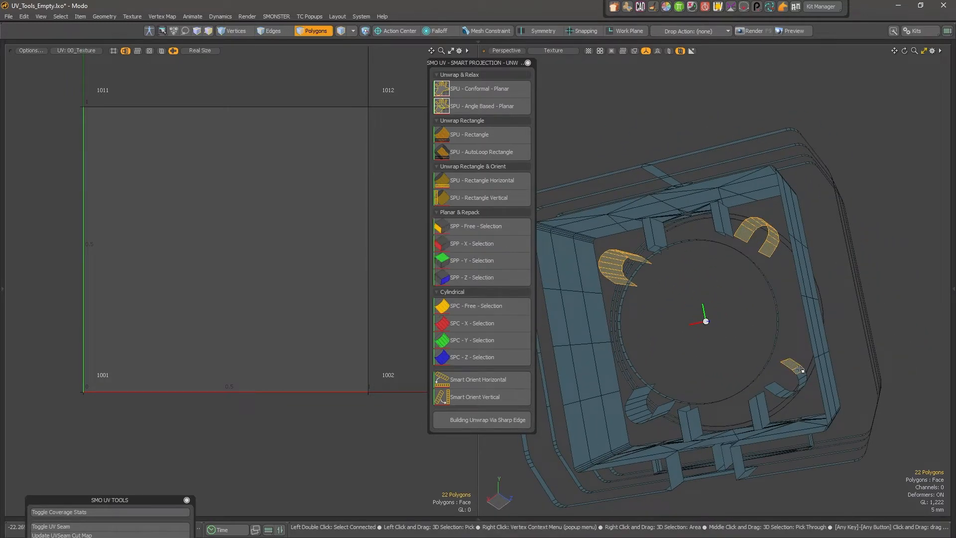
shift+double_click(800, 372)
shift+click(657, 409)
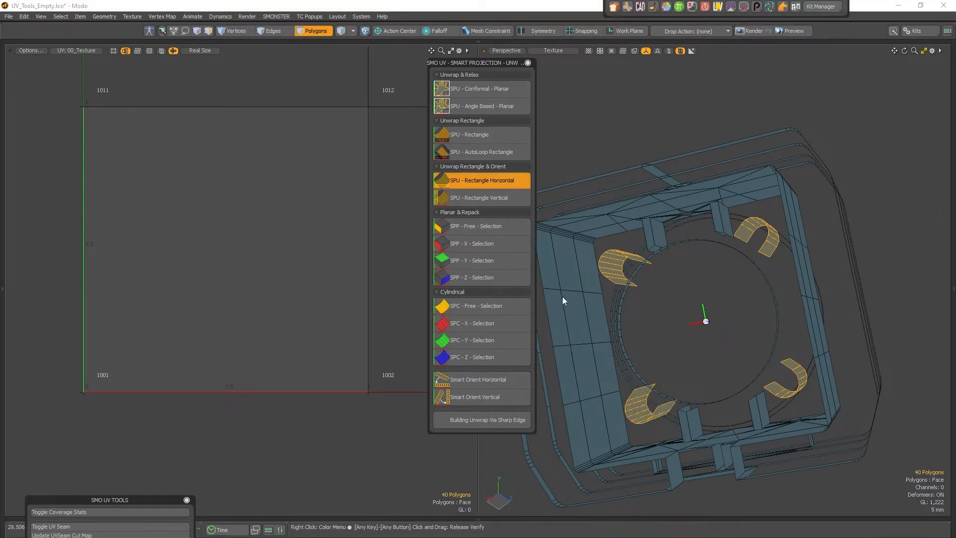
click(717, 293)
Select two adjacent polygons on each of two thin circular bands and unwrap the complete bands with SPU - Auto Loop / Rectangle.
alt+drag(751, 299, 707, 233)
scroll(706, 233, up, 3)
click(699, 232)
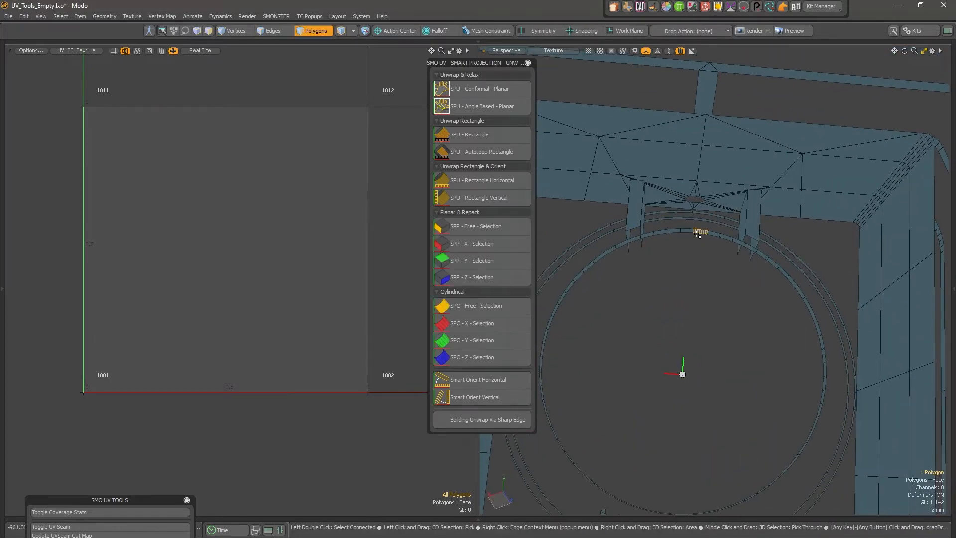
alt+drag(691, 237, 698, 226)
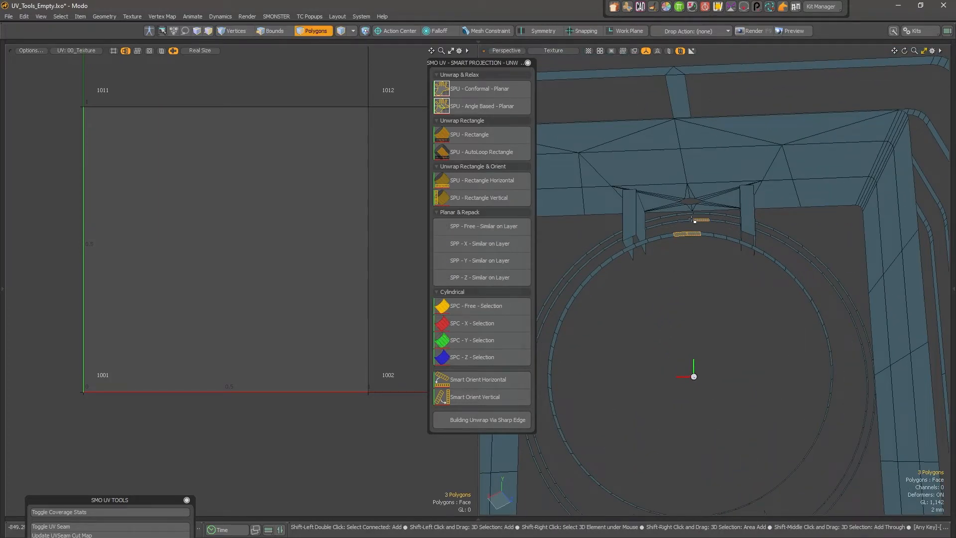
key(u)
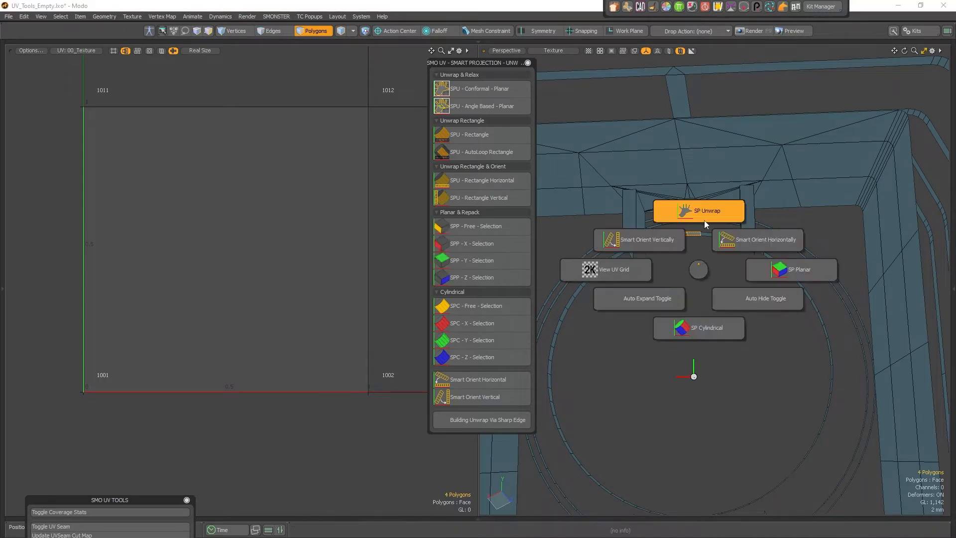
click(704, 220)
click(706, 165)
click(741, 139)
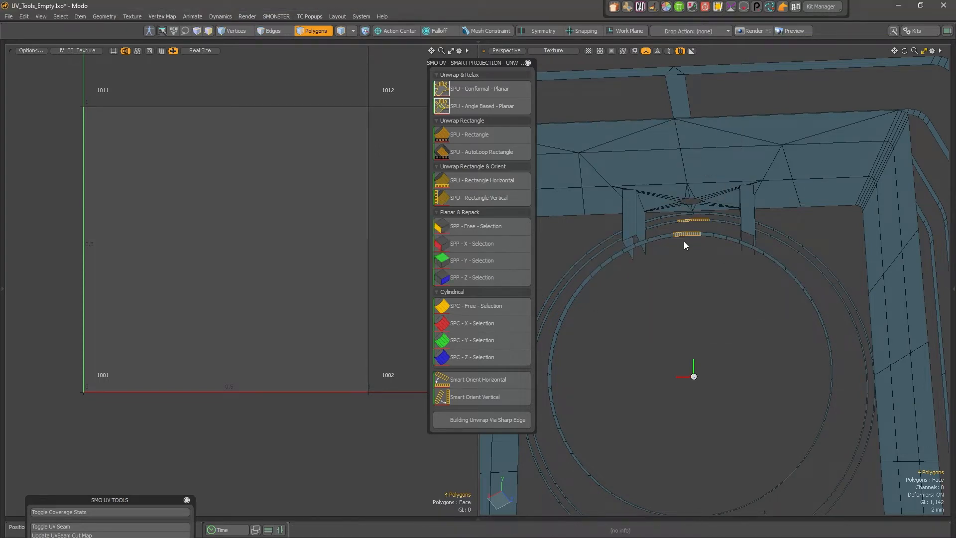
Select two adjacent polygons on the remaining thin circular band and unwrap the complete band with SPU - Auto Loop / Rectangle.
alt+drag(699, 216, 688, 151)
click(721, 140)
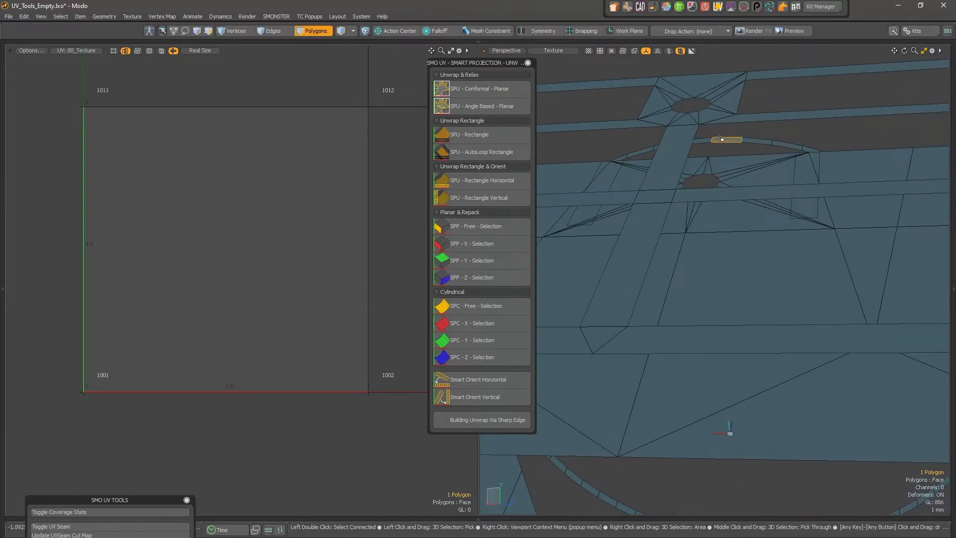
key(ctrl+u)
click(718, 88)
click(723, 36)
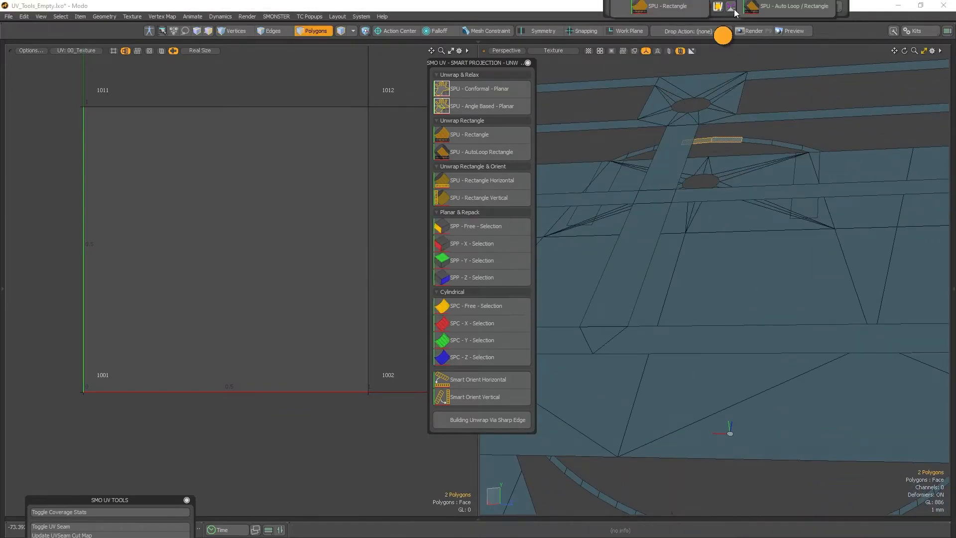
click(763, 14)
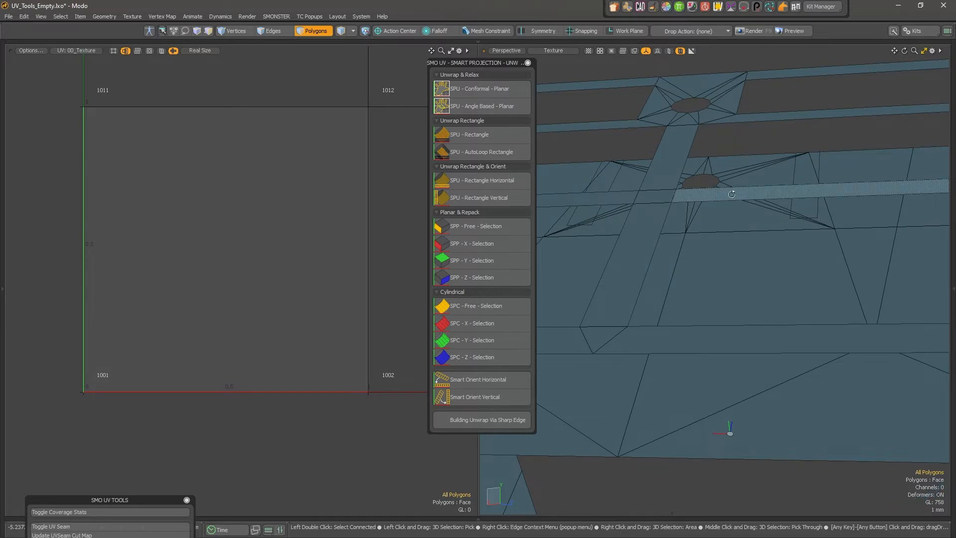
alt+drag(727, 193, 718, 292)
alt+right_drag(718, 292, 708, 277)
alt+drag(708, 277, 725, 164)
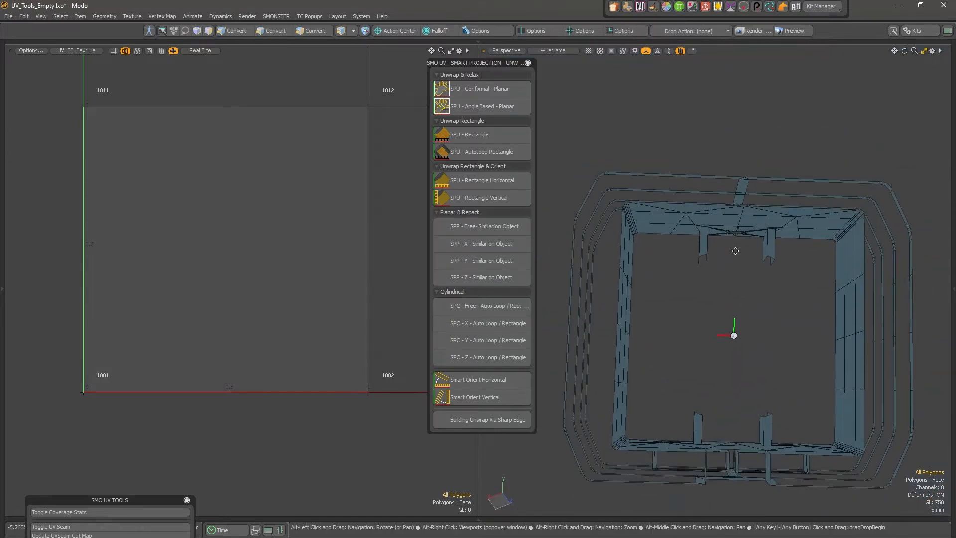
Select the 12 polygons of the four small brackets inside the square opening and unwrap them with SPU - Conformal - Planar.
double_click(768, 243)
alt+drag(768, 243, 757, 309)
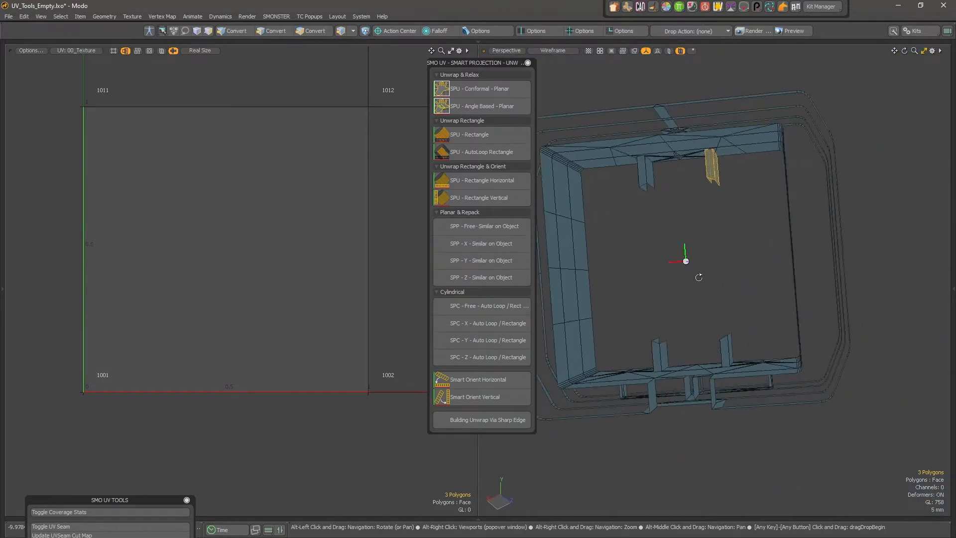
alt+right_drag(757, 309, 732, 279)
alt+drag(732, 278, 723, 158)
shift+click(632, 127)
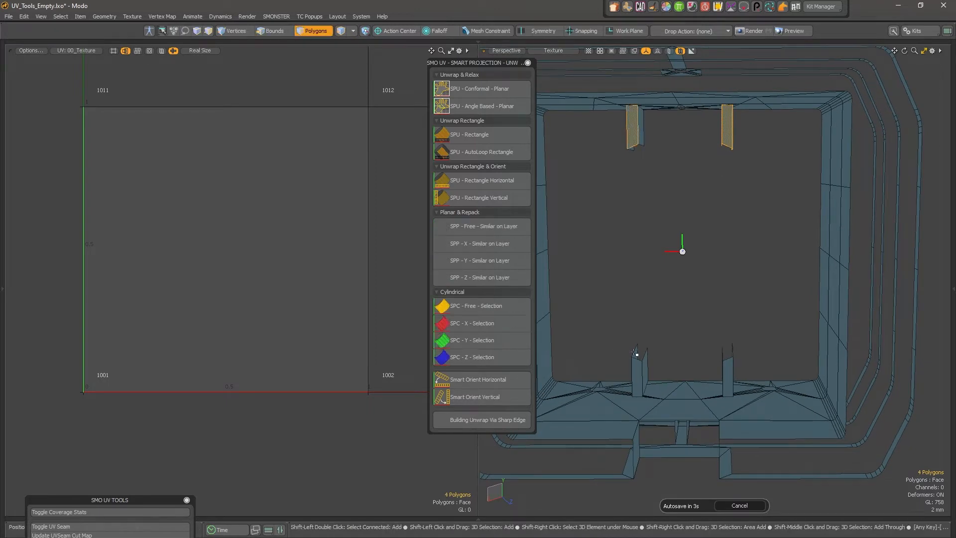
shift+click(729, 368)
key(ctrl+shift+u)
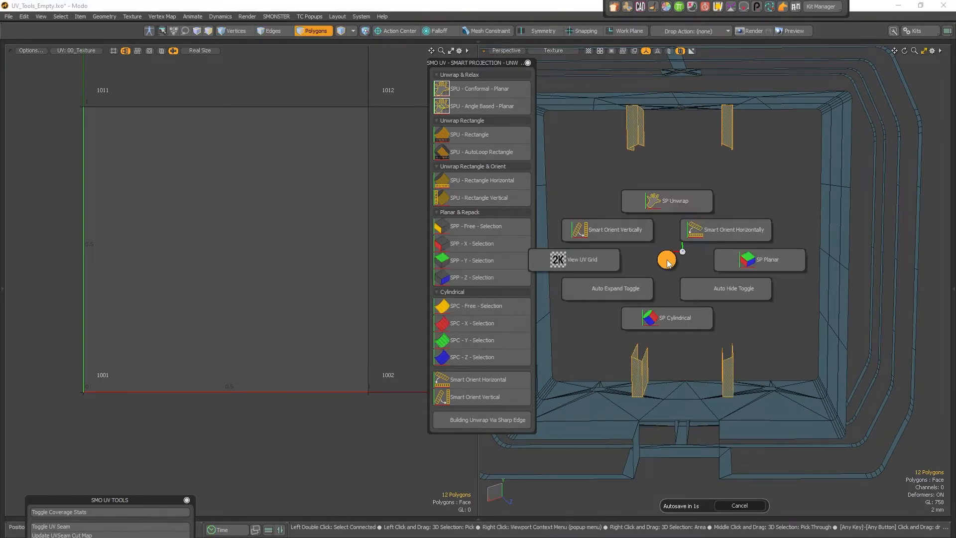
click(675, 201)
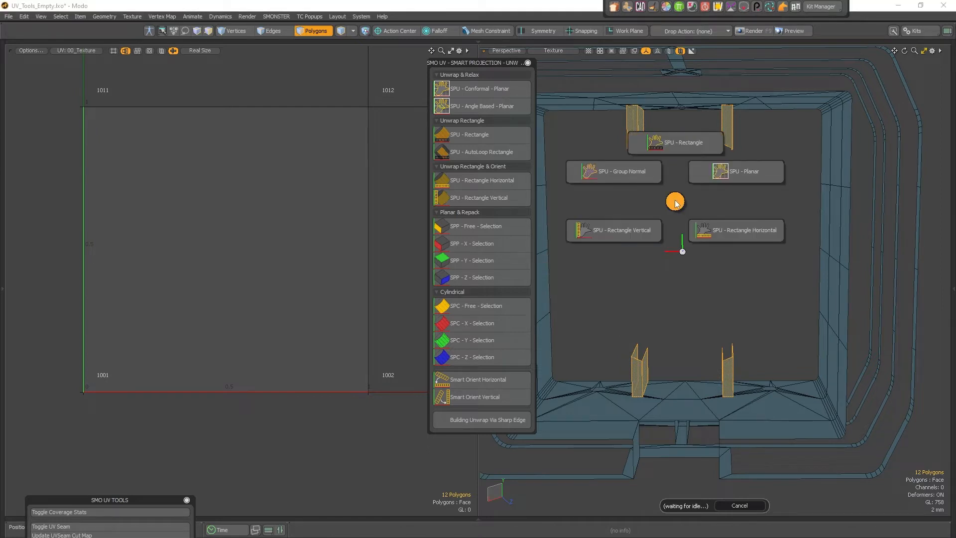
click(701, 174)
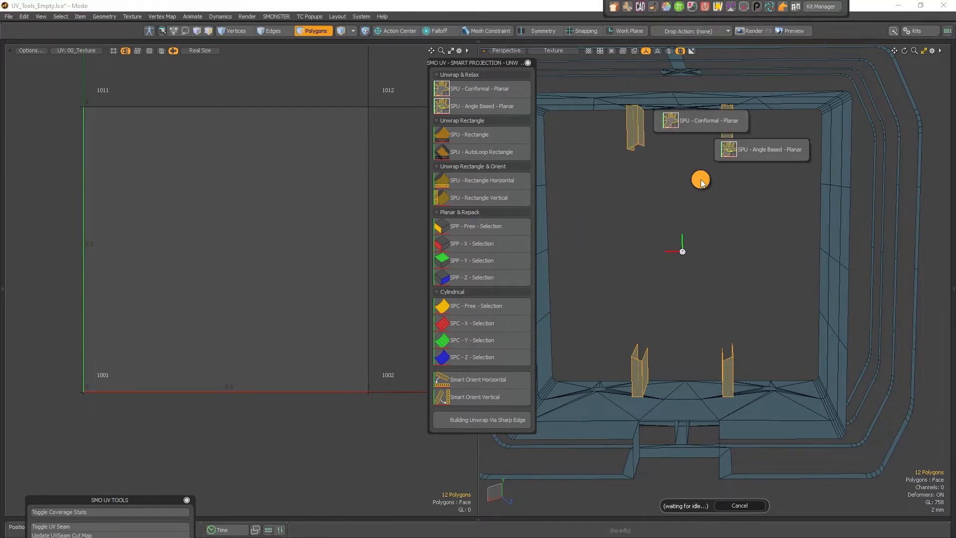
click(698, 133)
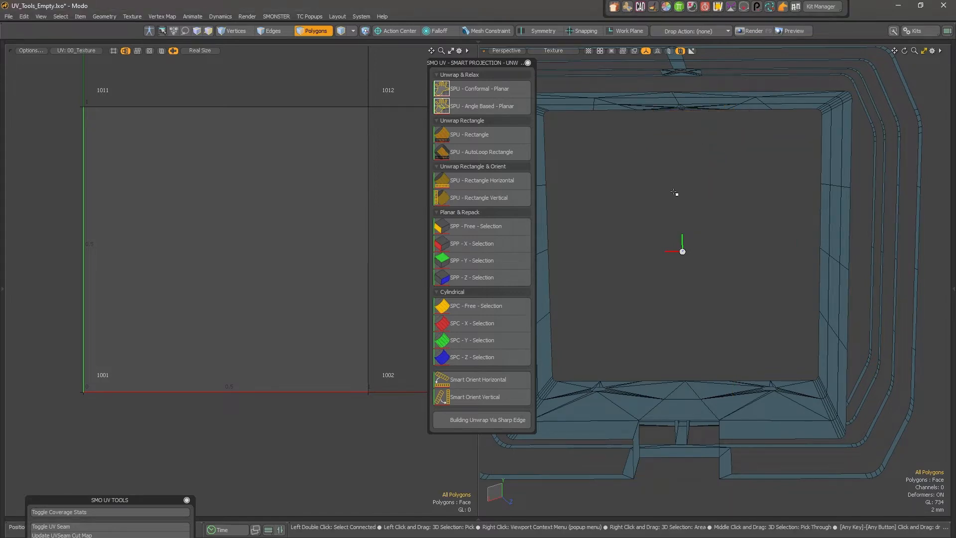
Isolate one bracket's UV island and examine its unwrap and checker texture in both views.
ctrl+alt+drag(267, 170, 284, 184)
double_click(241, 188)
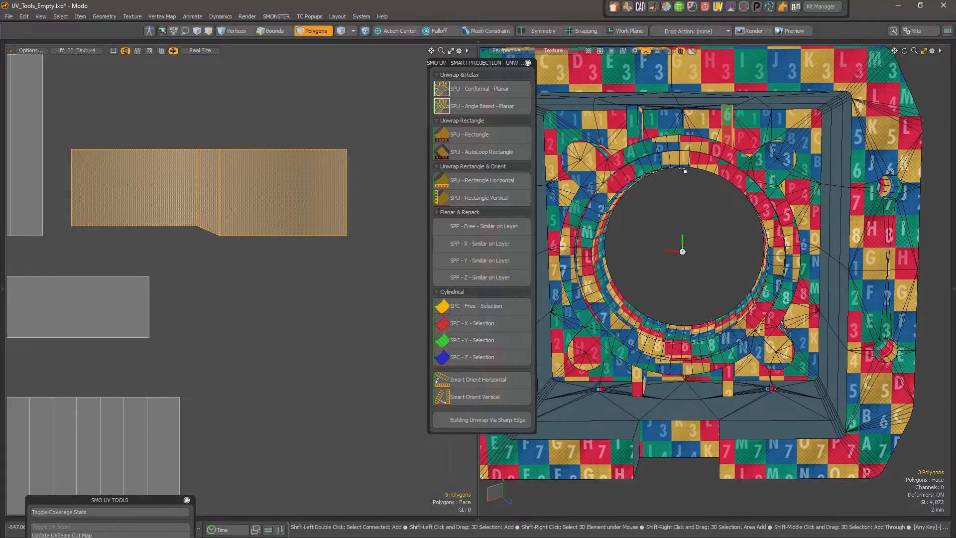
key(shift+h)
alt+drag(736, 144, 735, 168)
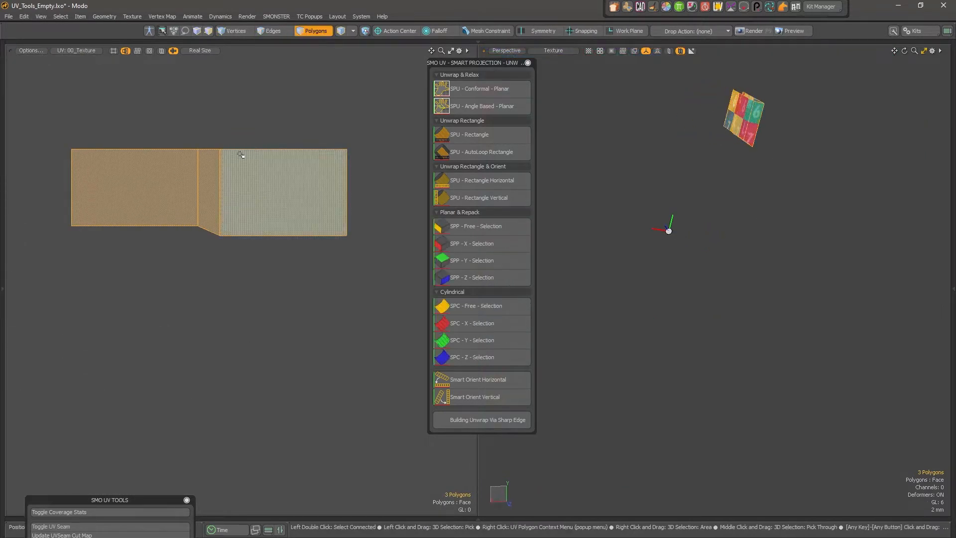
alt+drag(742, 216, 682, 227)
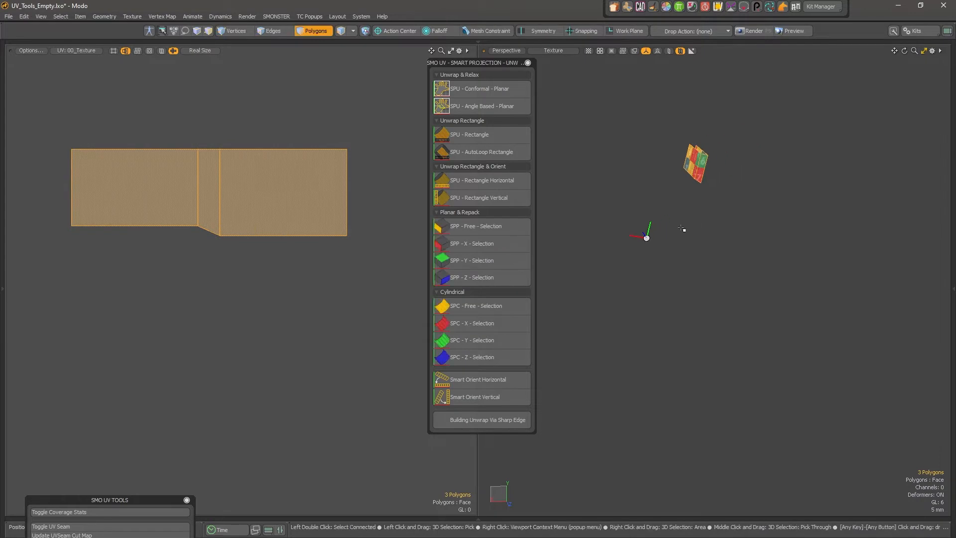
Unhide the whole mesh, then select all islands laid out in the UV view and hide their polygons.
key(u)
ctrl+alt+drag(226, 247, 92, 234)
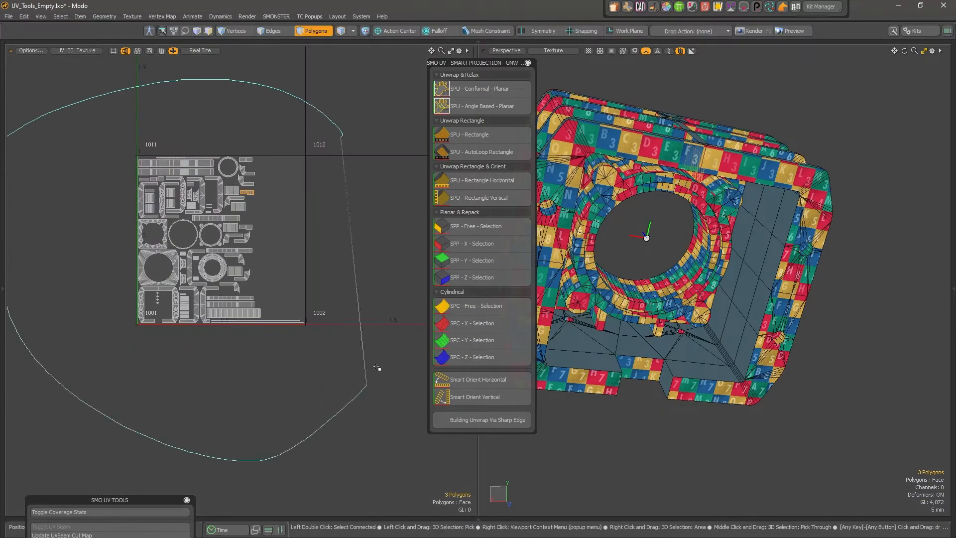
right_drag(377, 366, 381, 309)
key(h)
Select the 72 polygons of the two opposite side walls and their rounded corners, and unwrap them with SPU - Rectangle Horizontal.
alt+drag(722, 275, 683, 194)
mouse_move(674, 165)
mouse_down()
mouse_move(662, 167)
mouse_move(621, 246)
mouse_move(612, 241)
mouse_up()
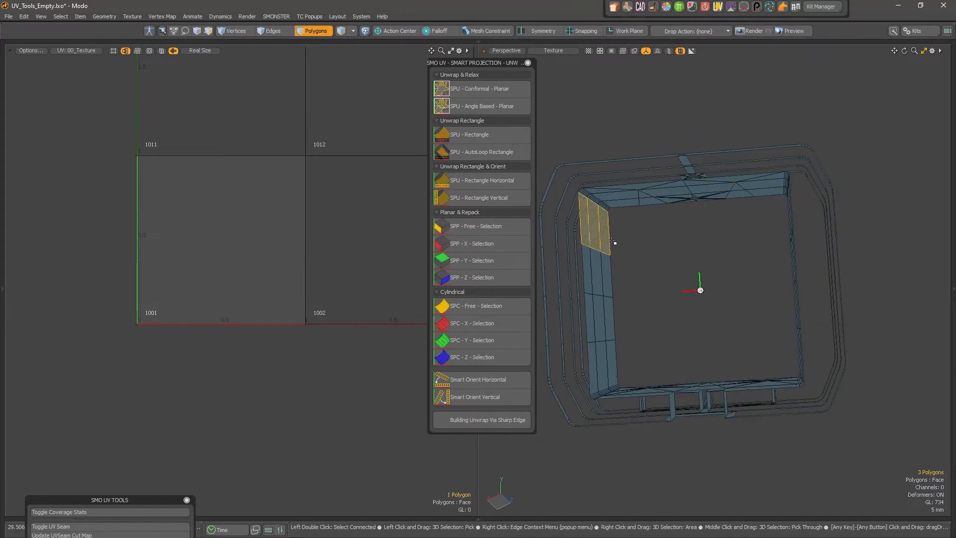
alt+drag(591, 359, 747, 363)
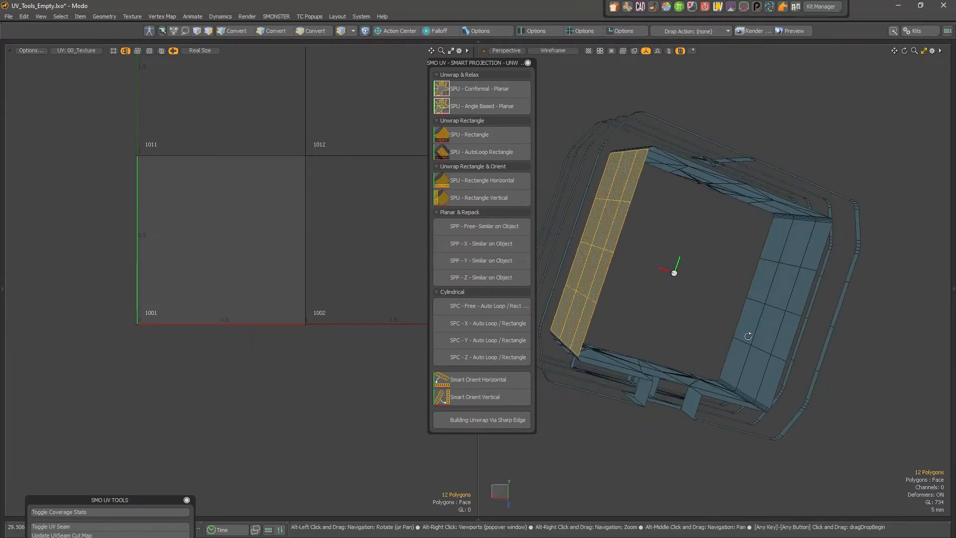
shift+click(764, 369)
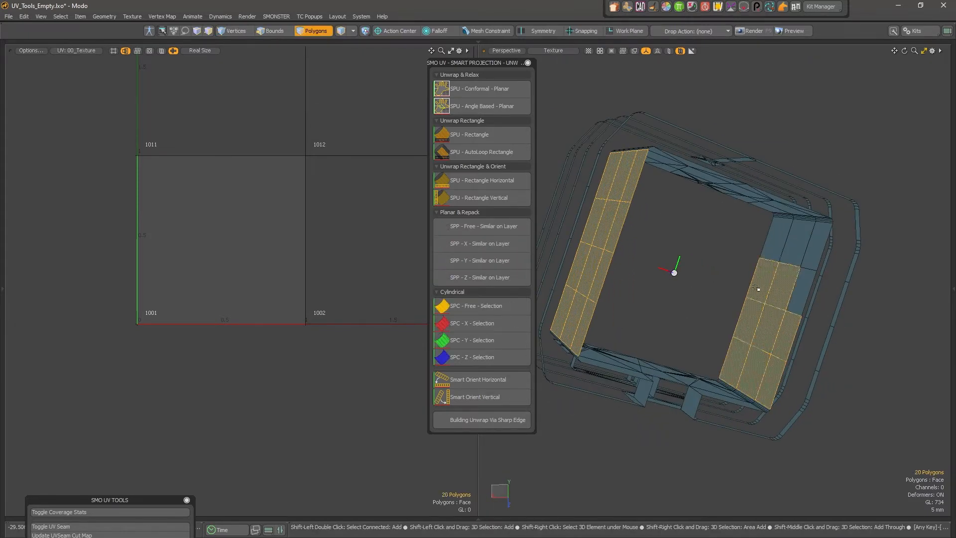
mouse_move(804, 280)
shift+mouse_down()
mouse_move(762, 254)
mouse_move(714, 249)
shift+mouse_up()
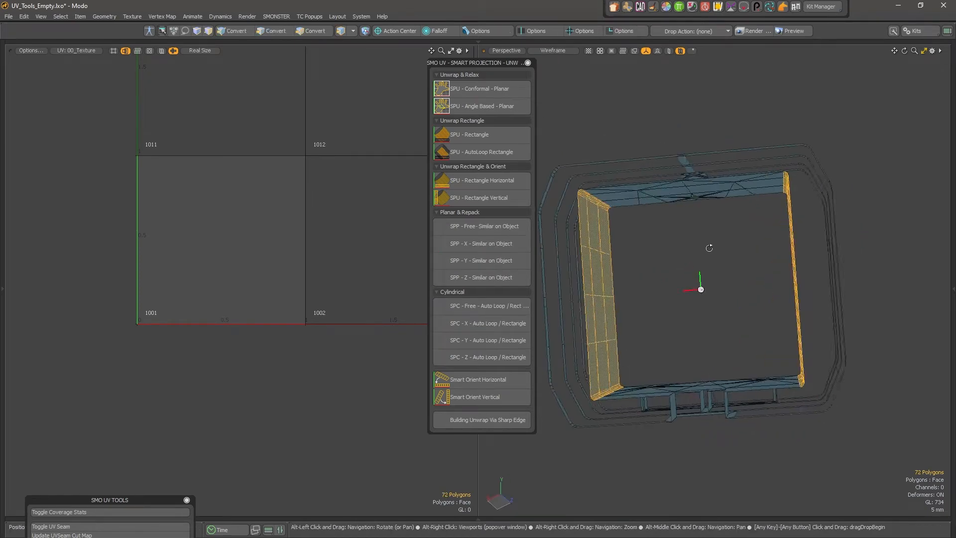
click(494, 179)
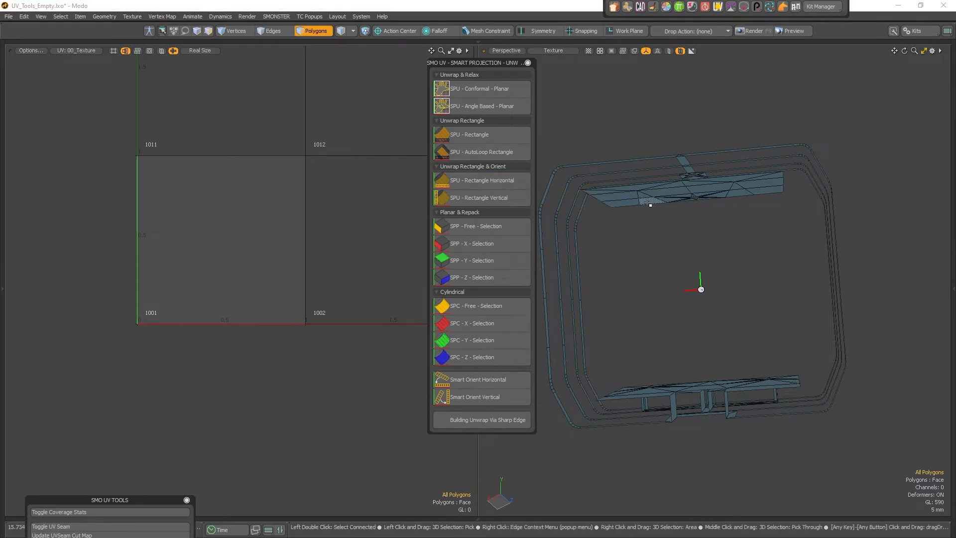
Select the 77 polygons of the two remaining flat walls, above and below the opening, and unwrap them with SP Unwrap.
alt+drag(703, 198, 662, 235)
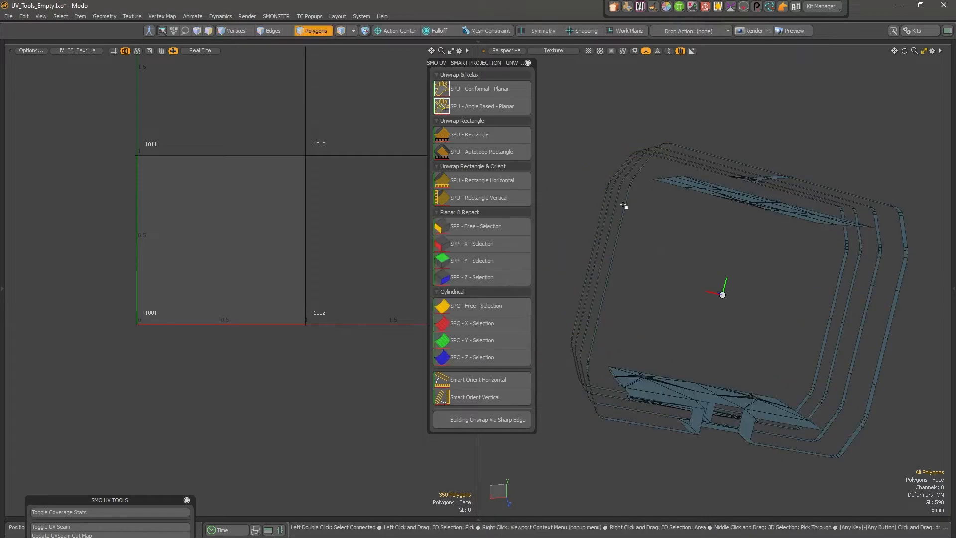
click(610, 269)
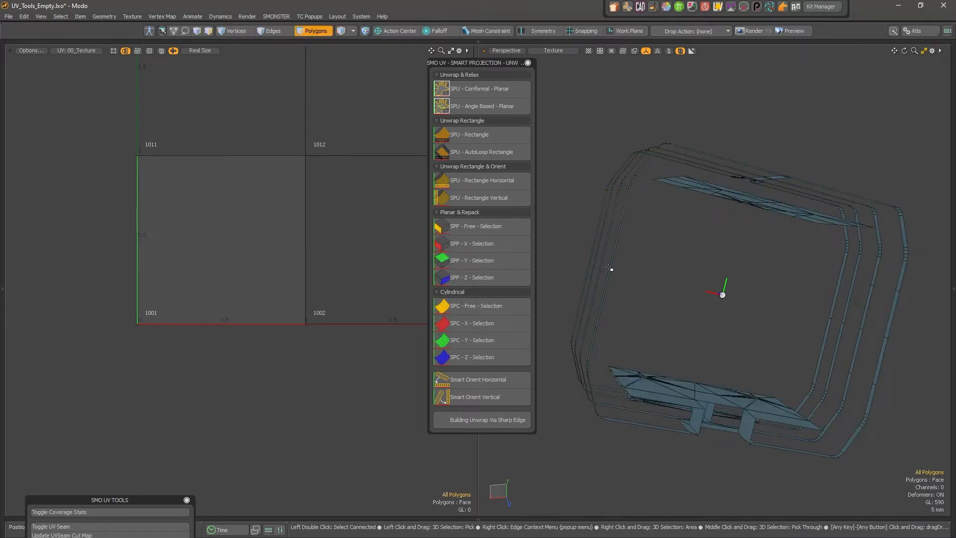
alt+drag(611, 268, 769, 289)
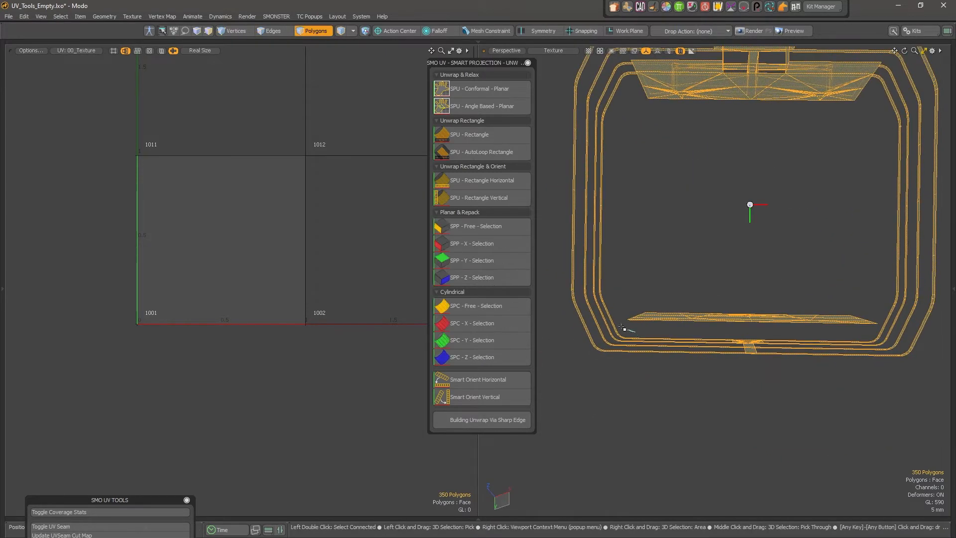
right_drag(887, 327, 842, 277)
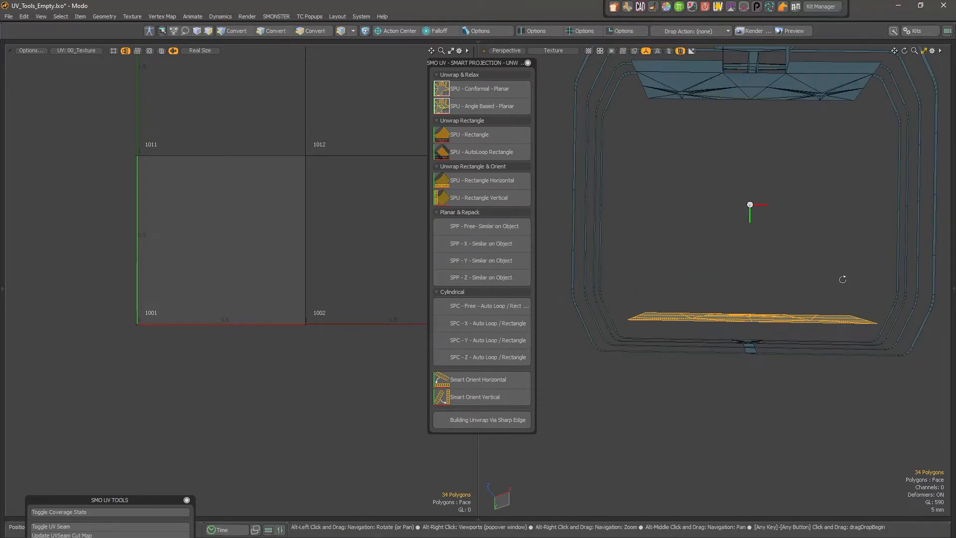
alt+drag(843, 278, 642, 236)
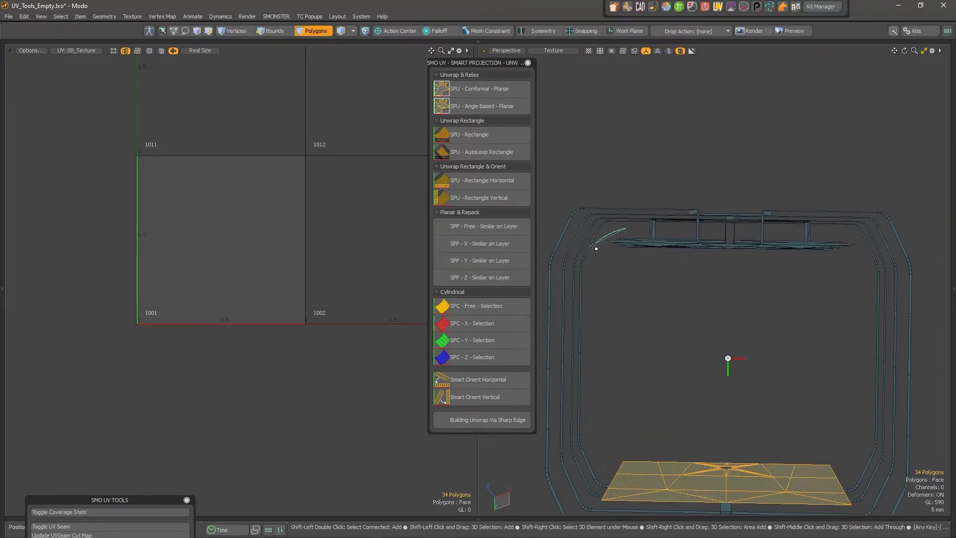
shift+right_drag(863, 235, 863, 233)
alt+middle_drag(729, 343, 749, 290)
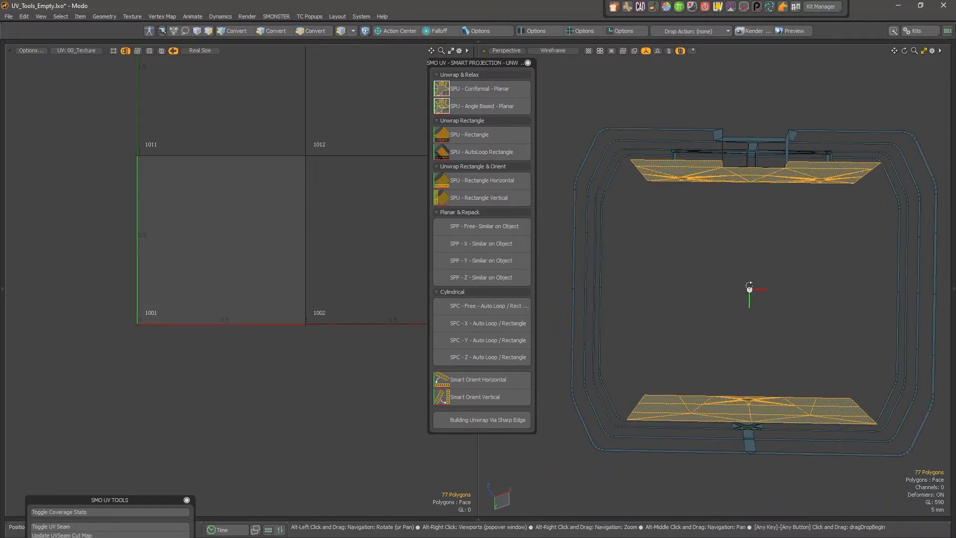
mouse_move(749, 289)
alt+mouse_down()
mouse_move(750, 306)
mouse_move(808, 348)
mouse_move(727, 311)
mouse_move(732, 264)
mouse_move(698, 268)
alt+mouse_up()
key(F5)
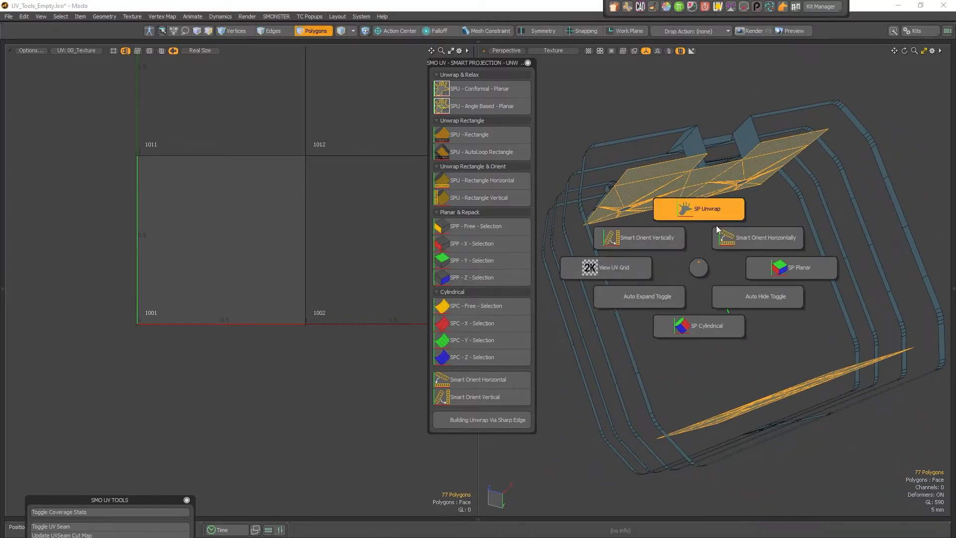
click(755, 267)
click(754, 213)
click(754, 170)
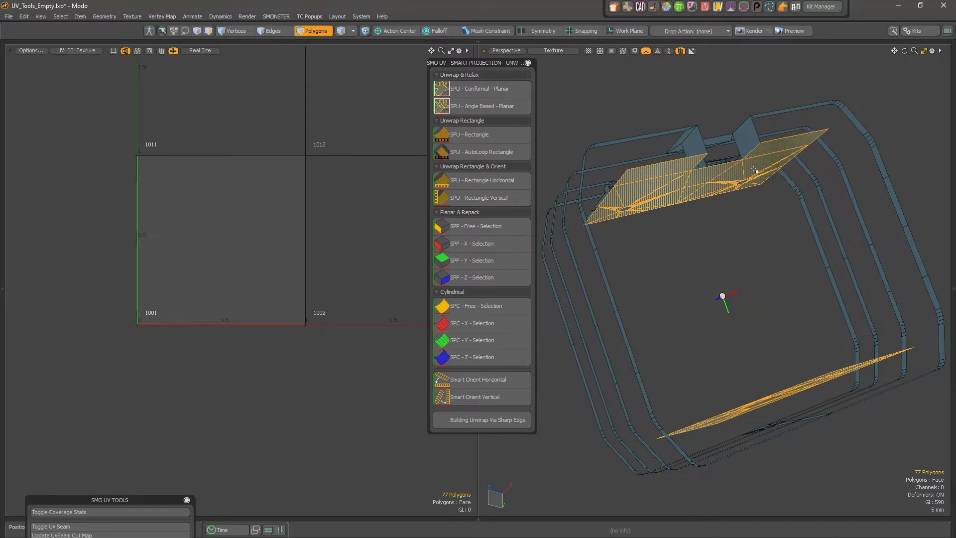
Bring back all hidden polygons, select every unwrapped island in the UV view and hide them again.
alt+drag(740, 293, 791, 277)
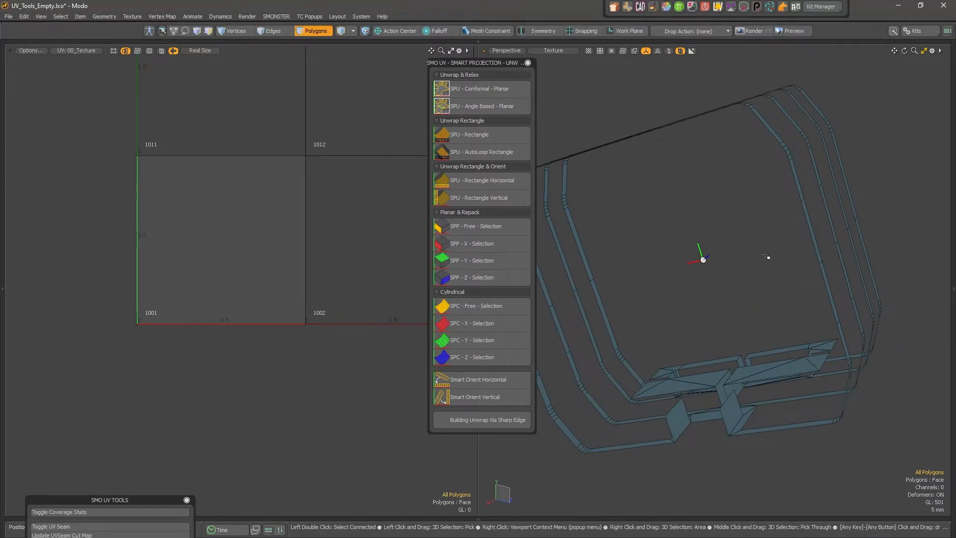
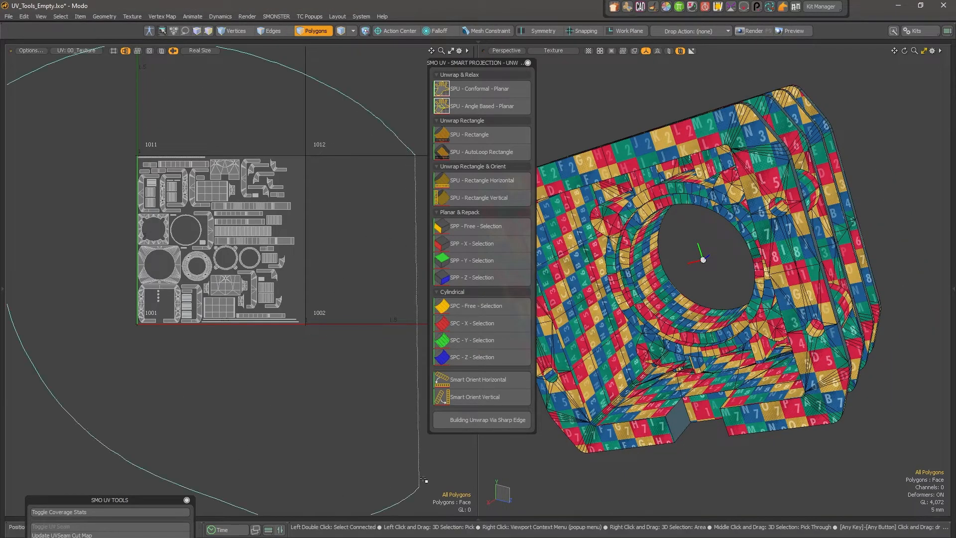
right_drag(423, 480, 427, 461)
key(h)
Select the 14 flat recess polygons on both sides of the central rib and unwrap them with SPU - Group Normal.
alt+drag(710, 215, 748, 288)
shift+drag(653, 301, 585, 309)
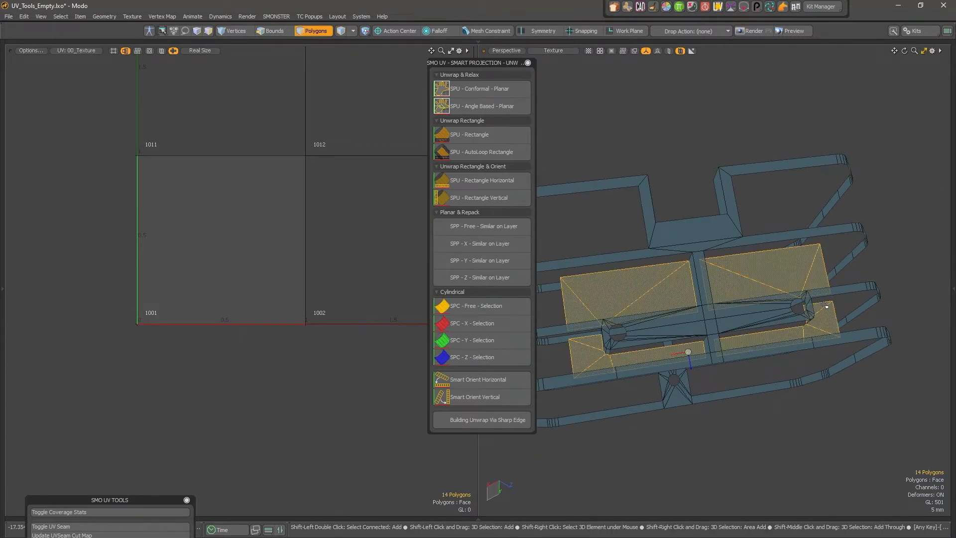
key(ctrl+u)
click(758, 181)
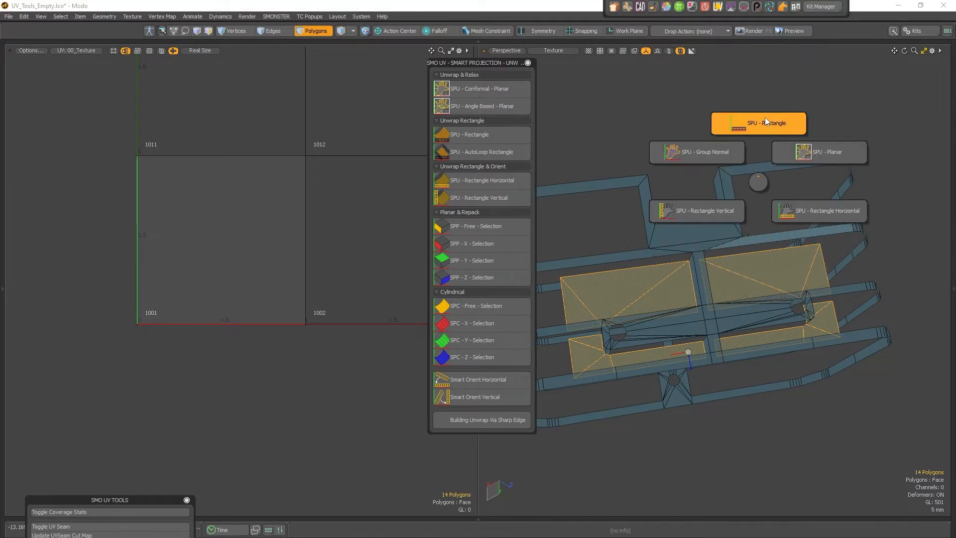
click(725, 154)
click(731, 98)
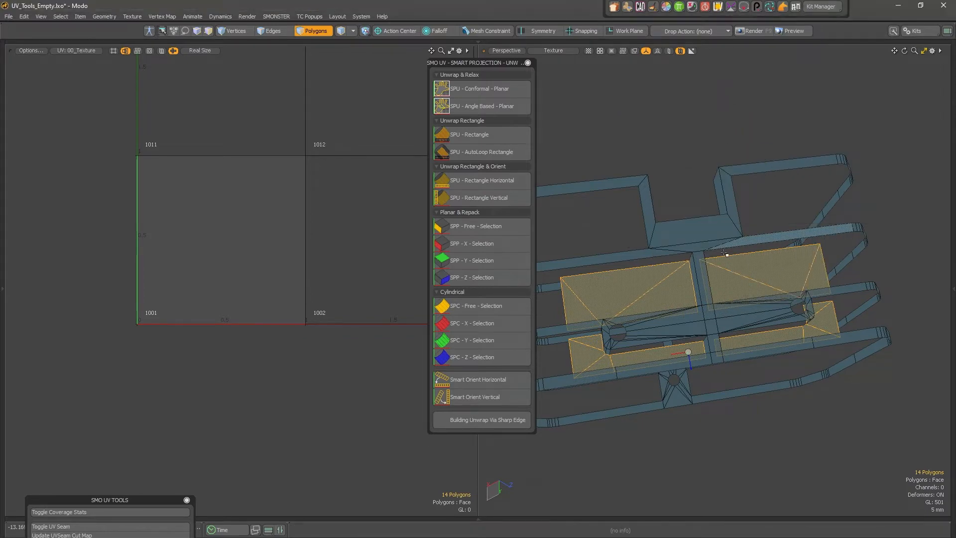
Select the eight side polygons along the edge of the crossbar with the two round holes and unwrap them with SPU - Rectangle Vertical.
alt+drag(720, 290, 775, 264)
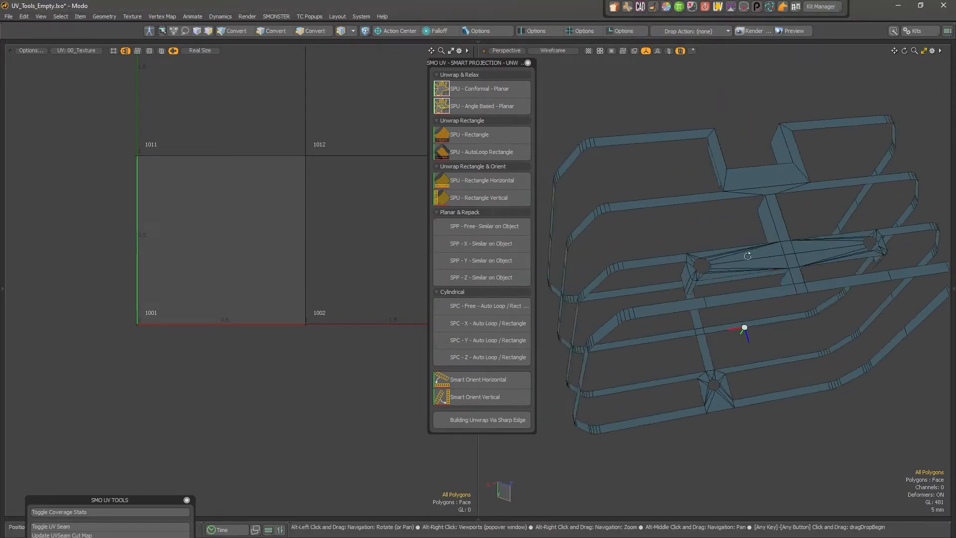
alt+right_drag(774, 264, 788, 260)
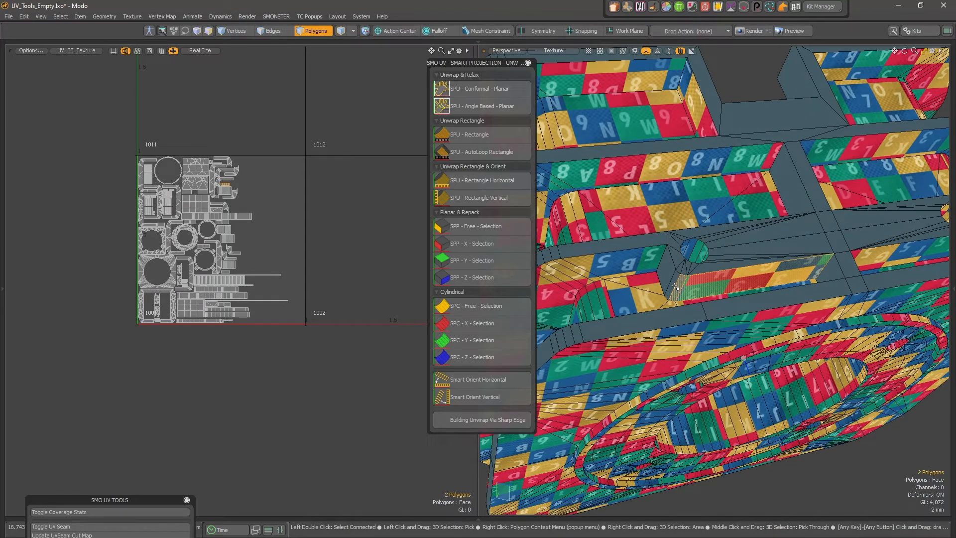
mouse_move(675, 287)
mouse_down()
mouse_move(666, 280)
mouse_move(712, 291)
mouse_move(759, 283)
mouse_move(696, 284)
mouse_up()
shift+click(763, 283)
key(u)
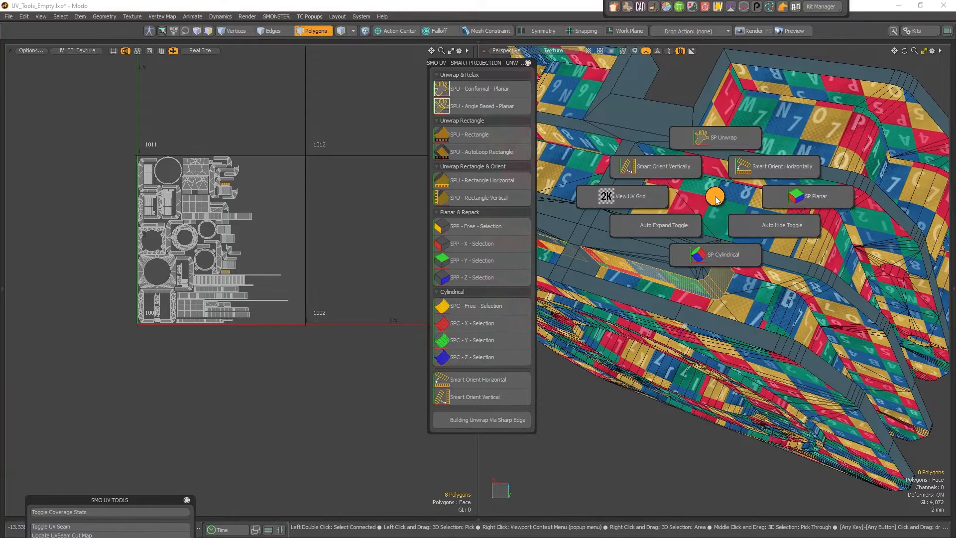
click(719, 146)
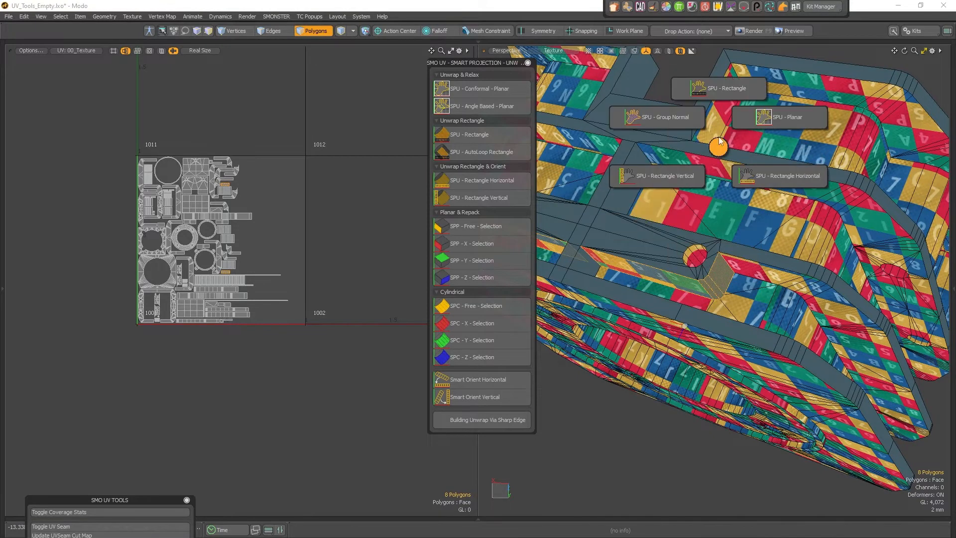
click(693, 175)
Select the six flat side polygons along the notch edges and the narrow connecting ribs and unwrap them with SPU - Rectangle.
alt+drag(693, 199, 802, 268)
click(781, 236)
shift+click(722, 301)
alt+drag(752, 223, 727, 230)
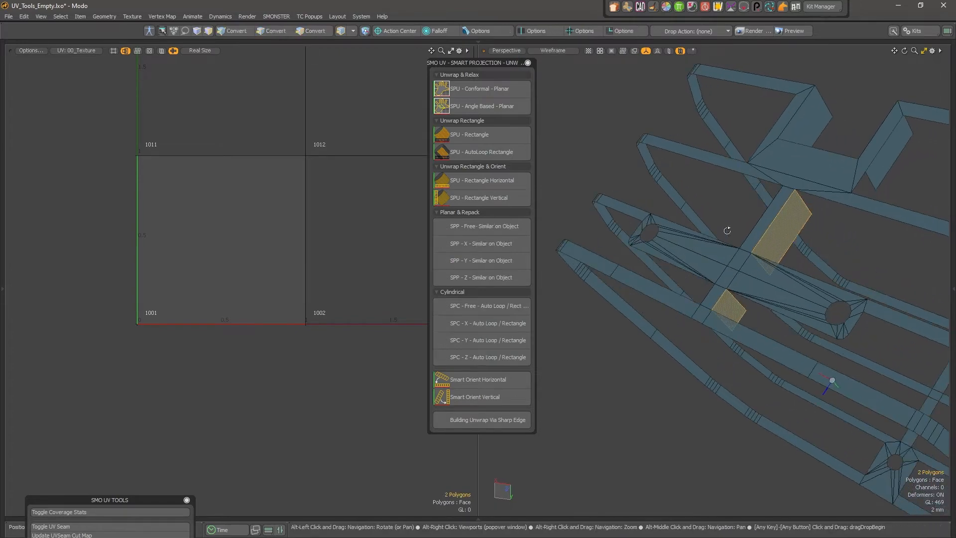
alt+drag(841, 383, 697, 279)
shift+click(685, 277)
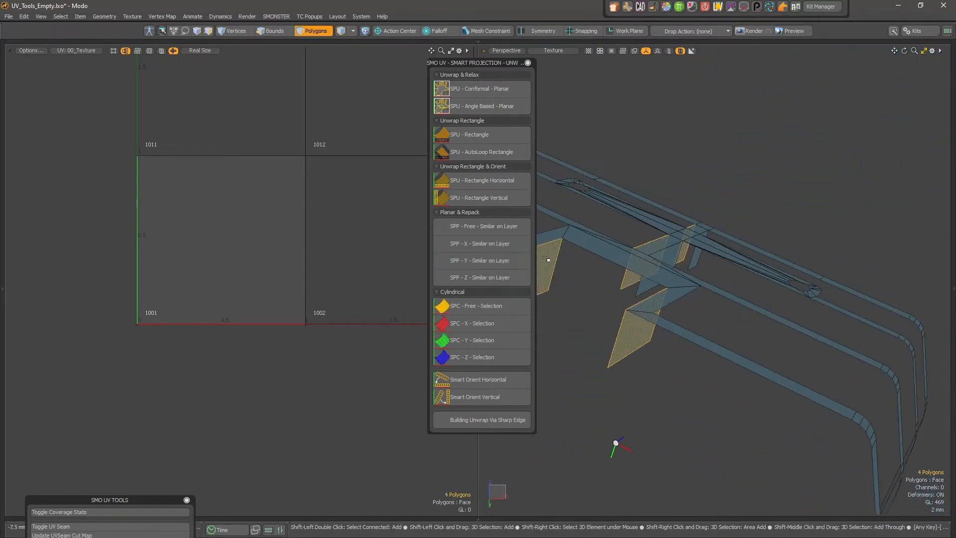
alt+drag(548, 259, 592, 326)
shift+click(721, 251)
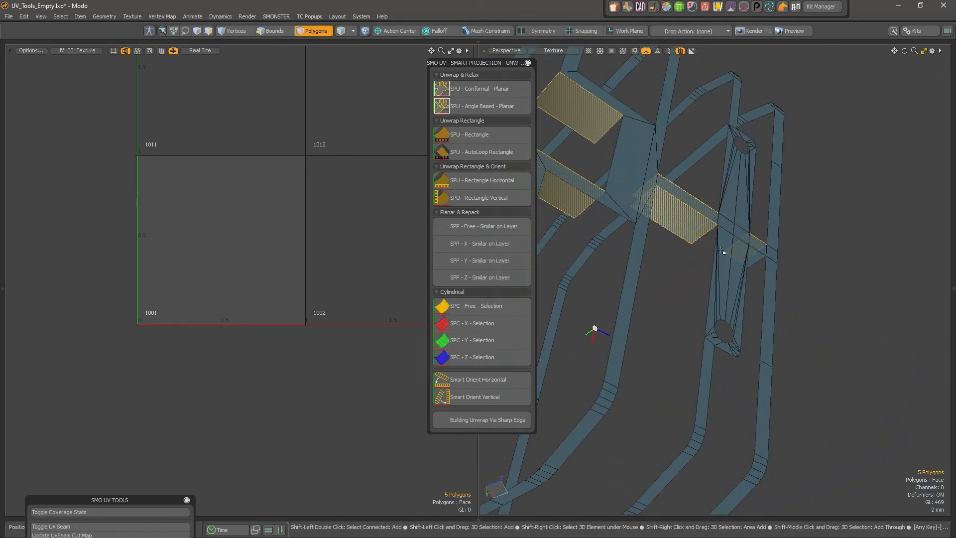
shift+click(756, 257)
key(ctrl+space)
click(773, 216)
click(779, 160)
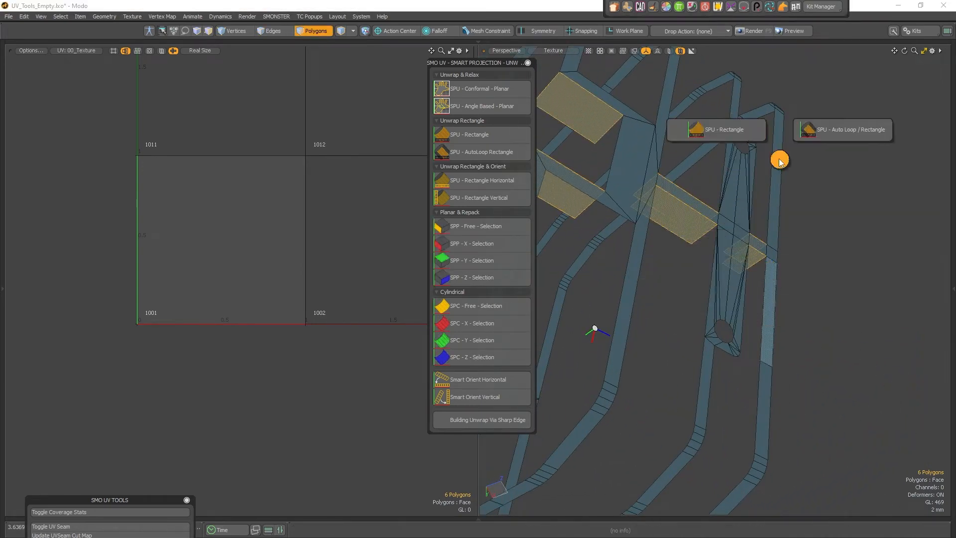
click(747, 136)
Select the 247 connected rim-strip polygons, convert the selection to its boundary edges and add four more edges as cuts.
alt+drag(761, 216, 615, 197)
alt+middle_drag(614, 198, 748, 181)
scroll(748, 180, down, 4)
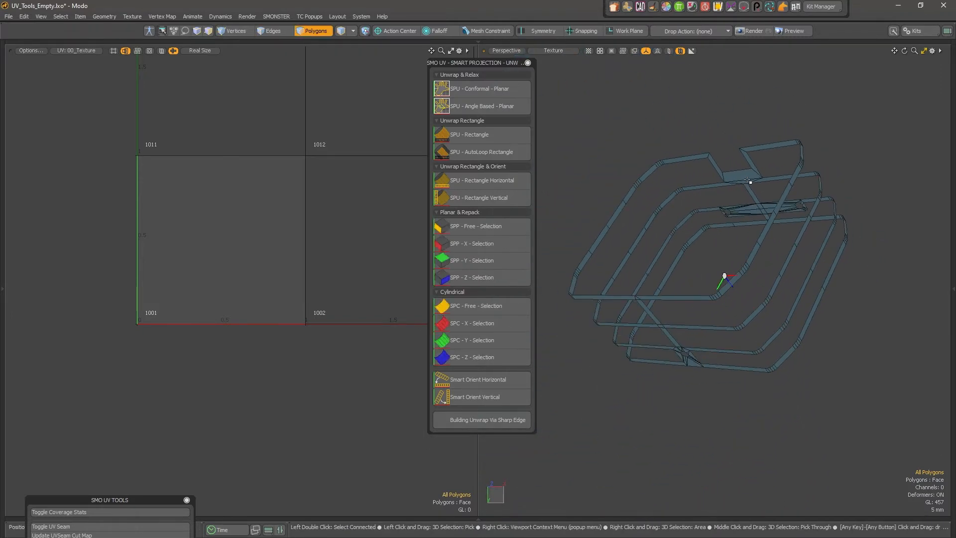
alt+drag(800, 190, 801, 240)
double_click(748, 244)
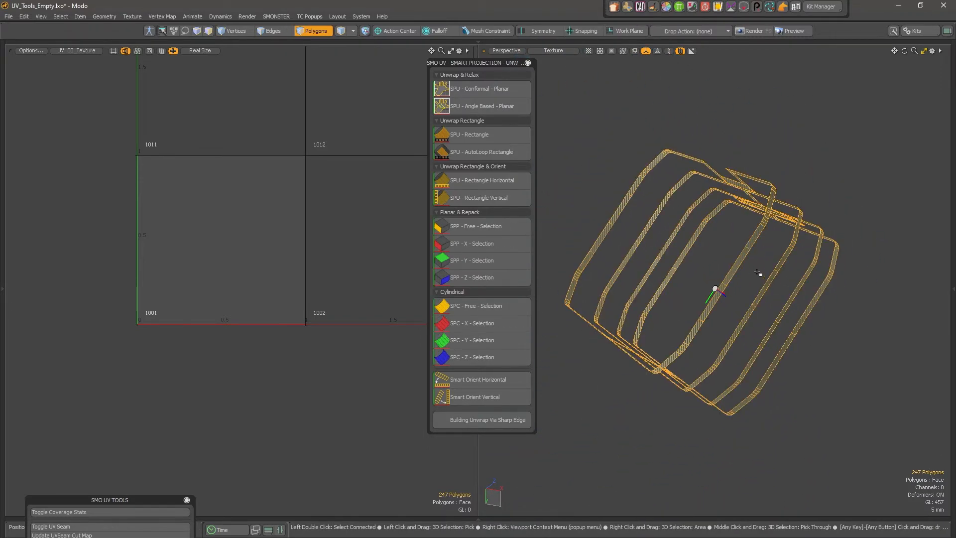
click(280, 33)
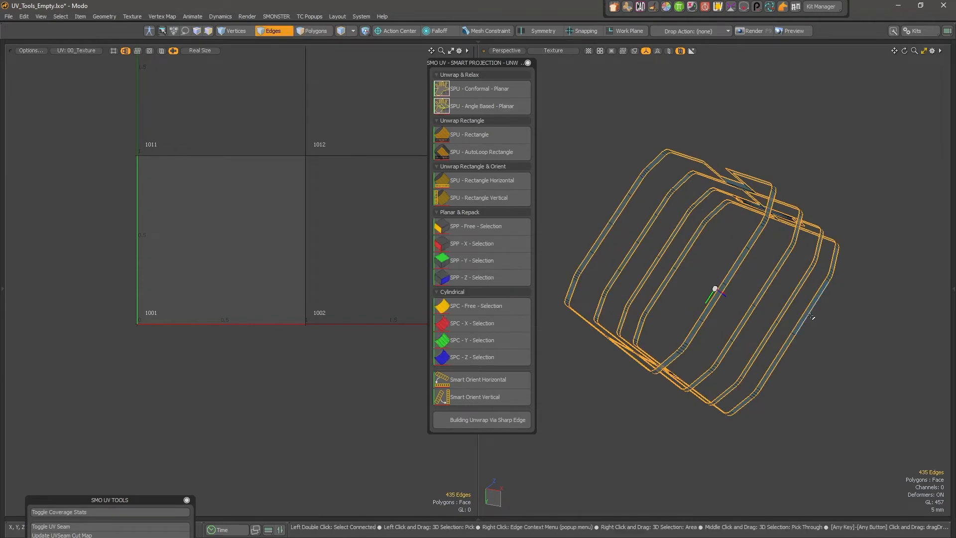
alt+drag(767, 206, 741, 349)
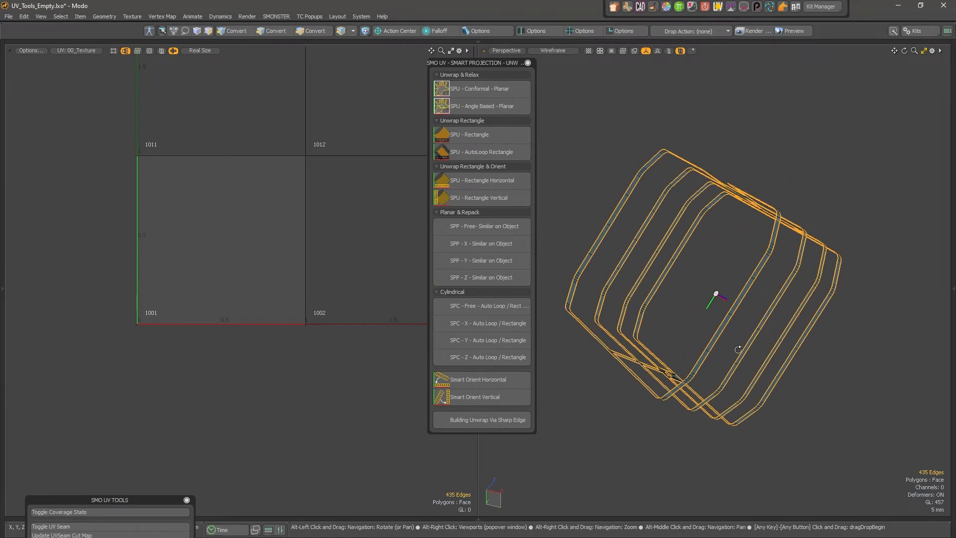
alt+right_drag(740, 348, 741, 347)
alt+drag(742, 347, 749, 302)
key(shift)
shift+click(837, 365)
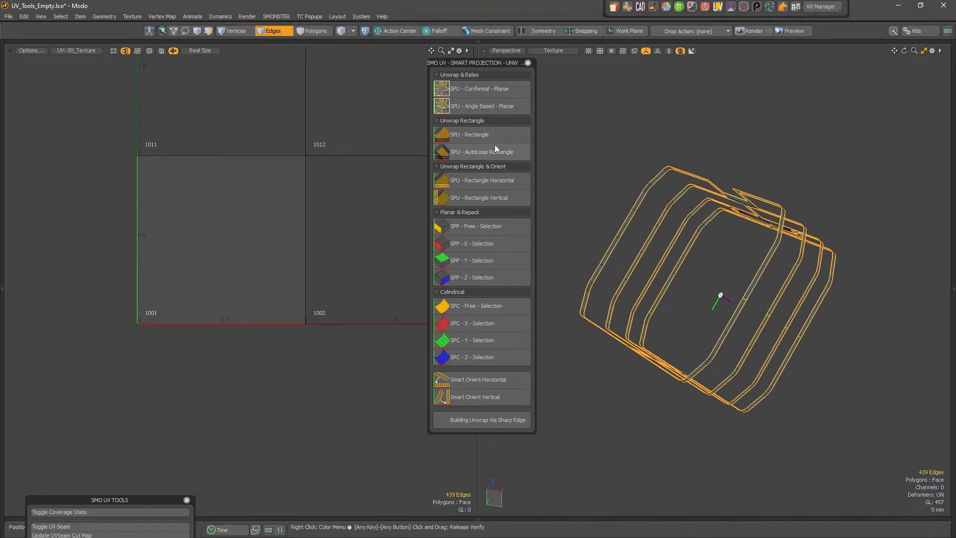
Unwrap the rim strips from the 439 selected seam edges with an SPU - Group Normal projection.
key(ctrl+shift+u)
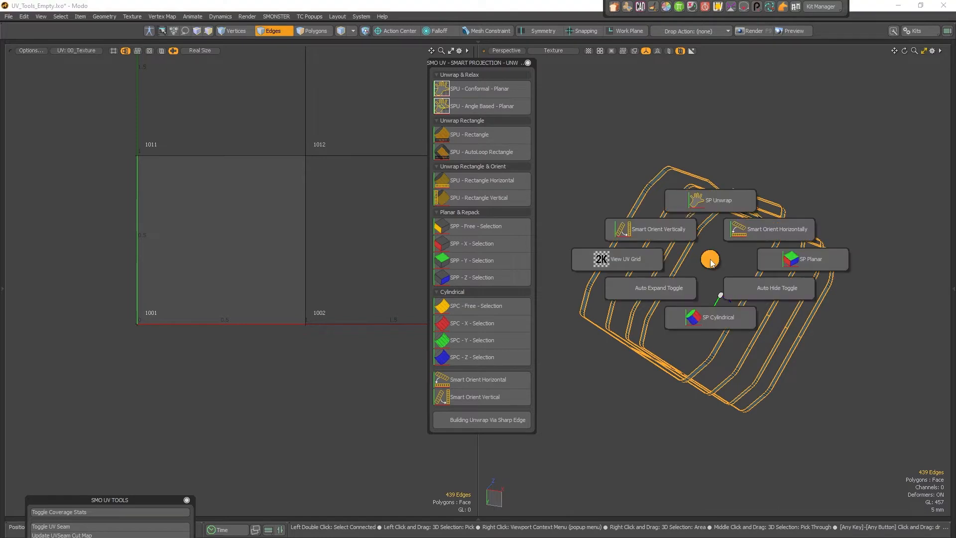
click(706, 201)
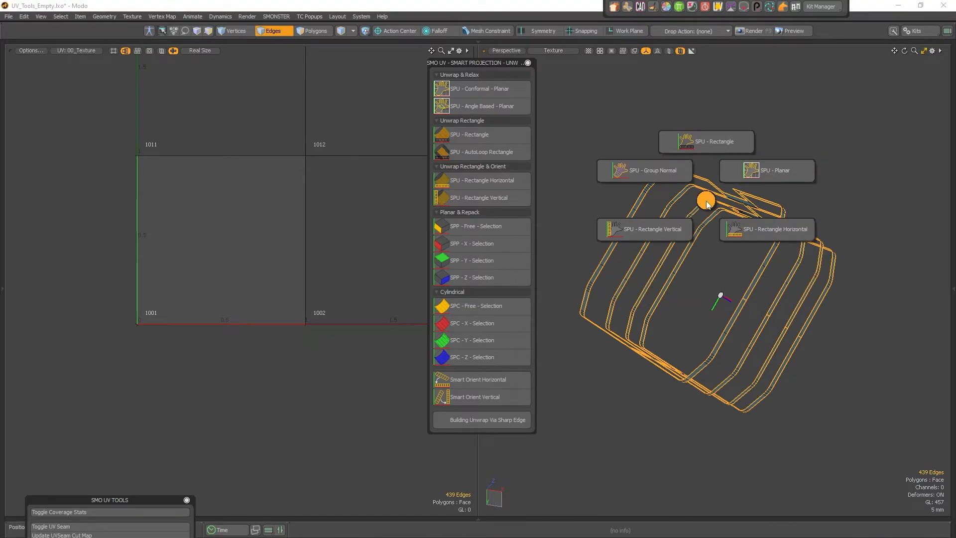
click(707, 151)
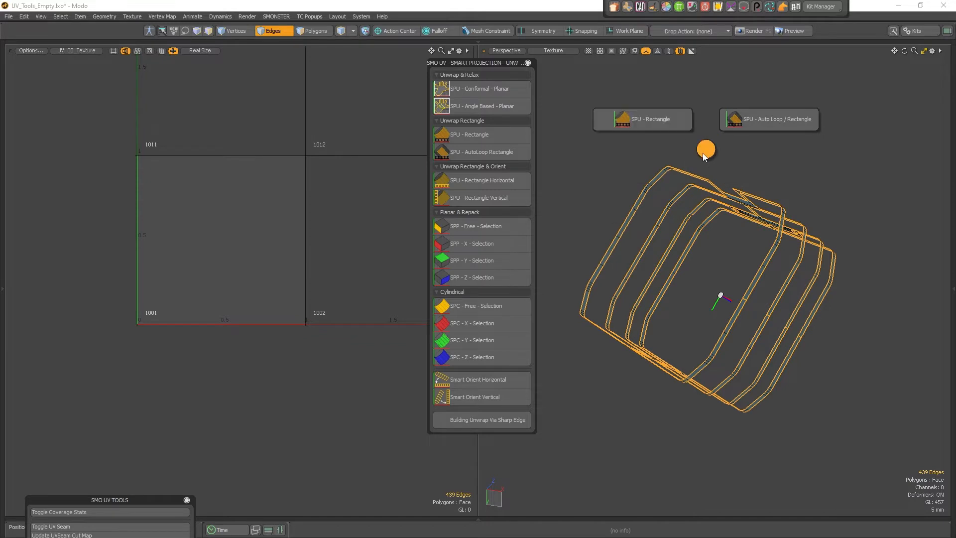
key(ctrl+shift+u)
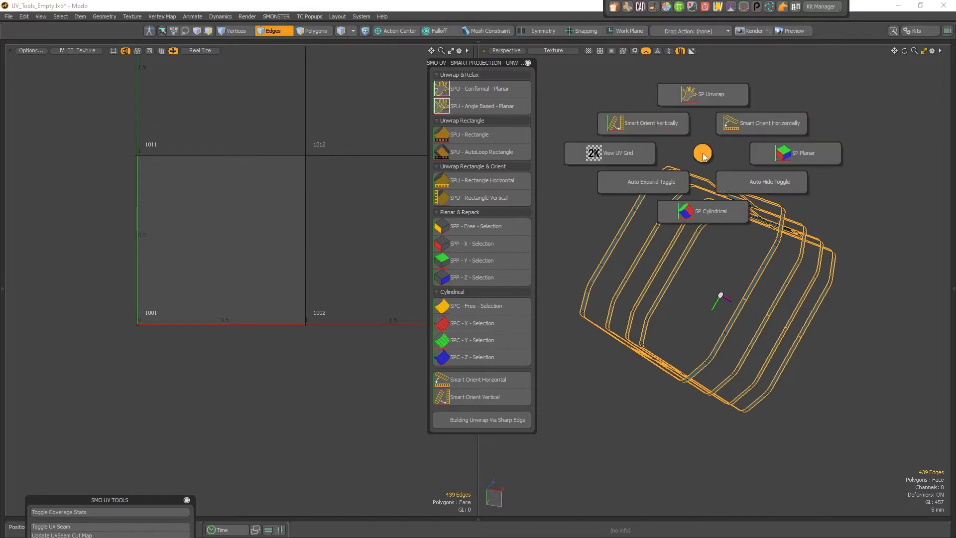
click(701, 105)
click(676, 75)
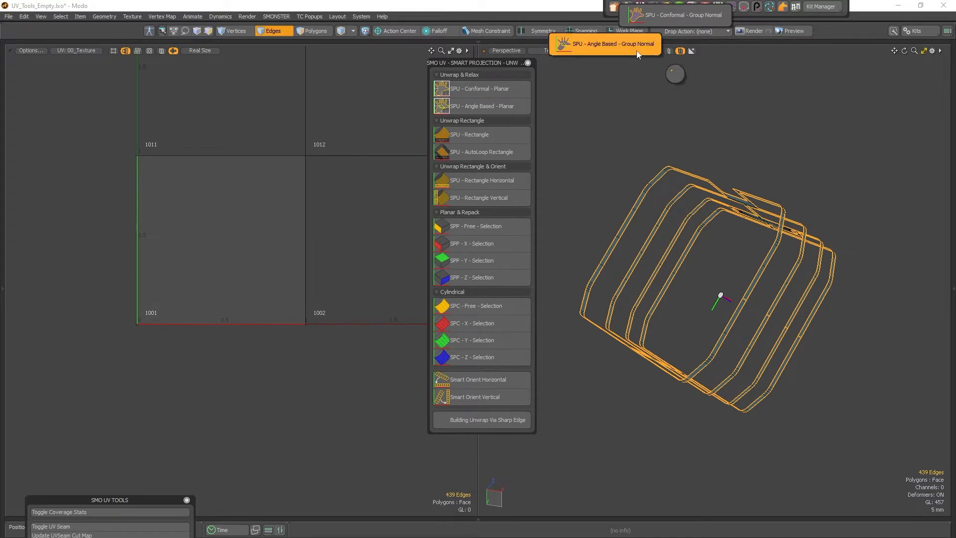
click(682, 14)
click(670, 252)
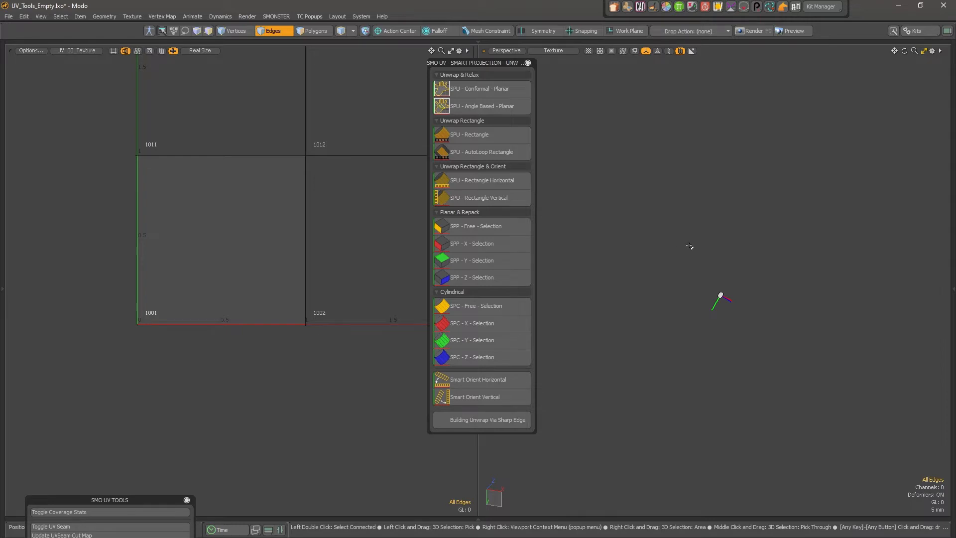
Select the overlapping rim-strip island of 247 polygons in the UV view and hide everything else.
alt+right_drag(194, 227, 274, 269)
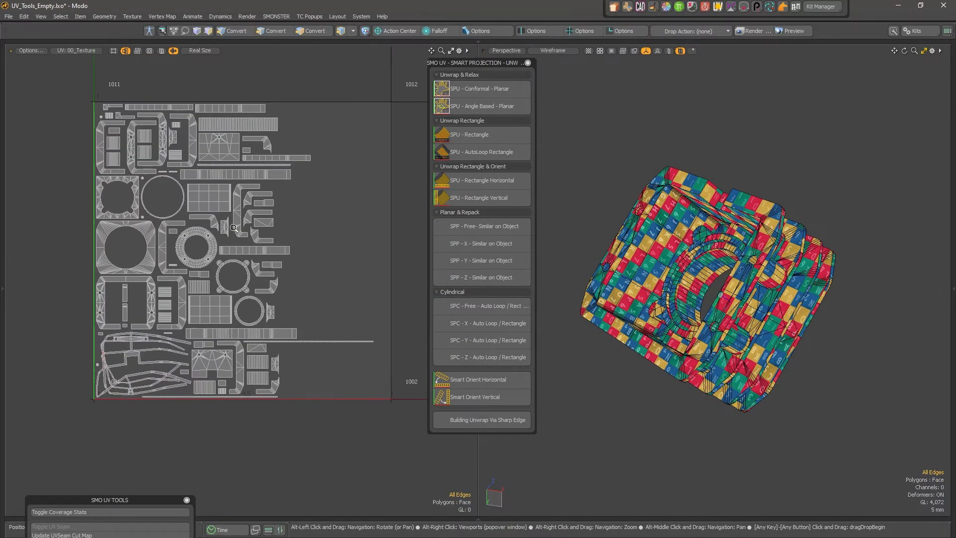
alt+middle_drag(234, 229, 221, 191)
alt+right_drag(99, 331, 198, 333)
double_click(165, 280)
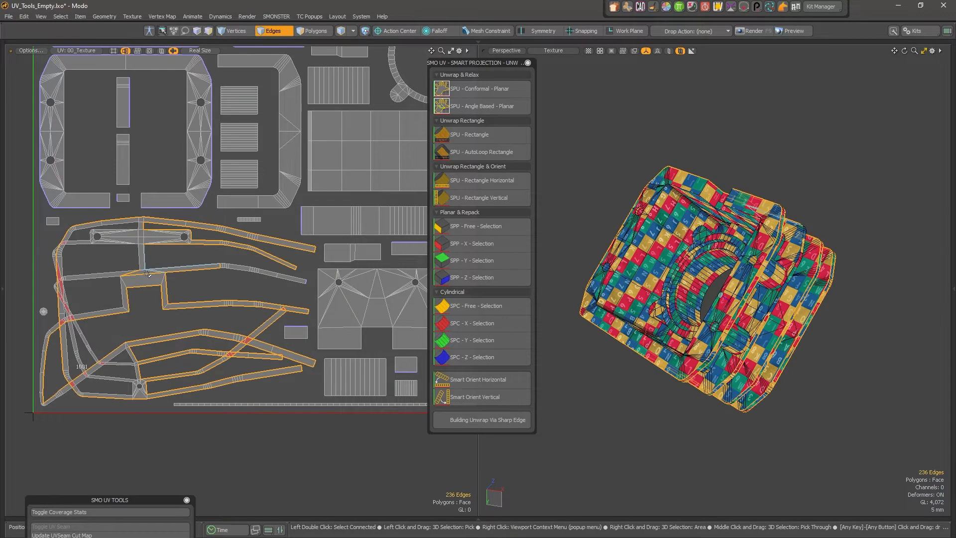
key(3)
double_click(164, 284)
alt+middle_drag(100, 315, 100, 345)
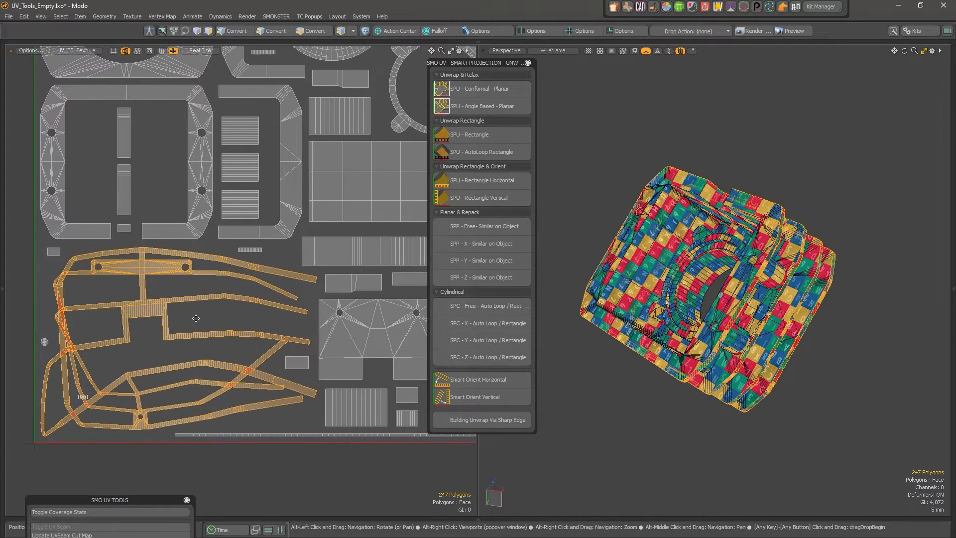
key(shift+h)
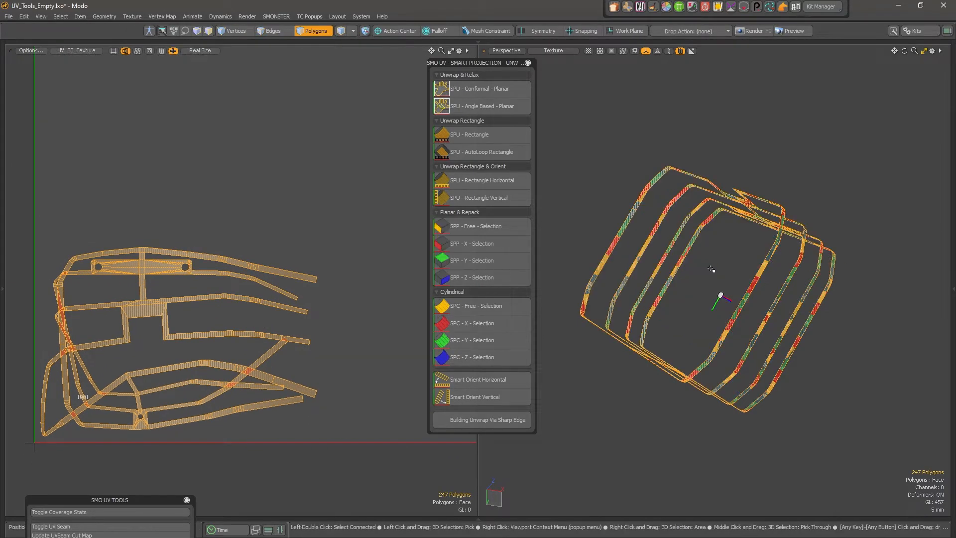
Select one flat polygon on each end's connecting strip and project both areas with SP Planar along the Y axis.
alt+drag(712, 267, 755, 241)
click(690, 264)
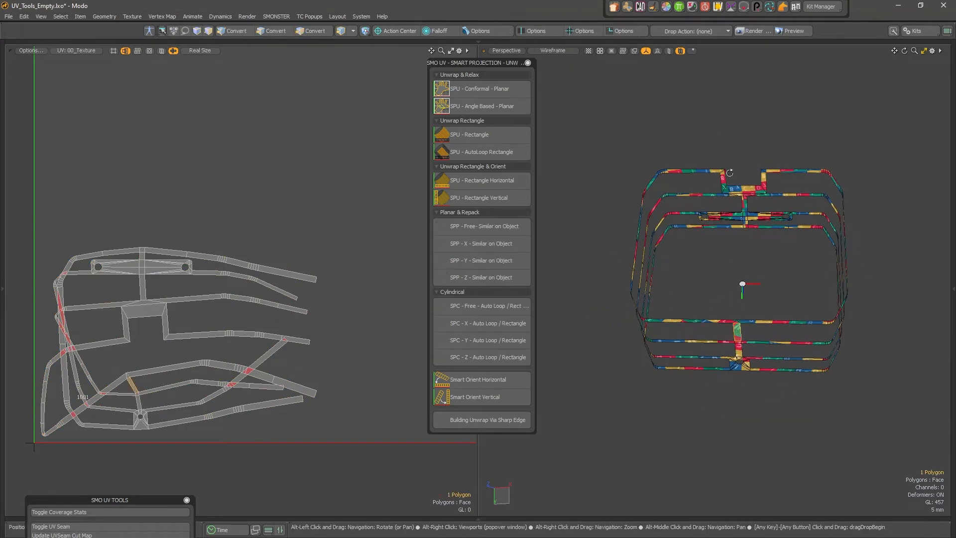
alt+drag(733, 330, 714, 217)
shift+click(747, 244)
key(ctrl+shift+u)
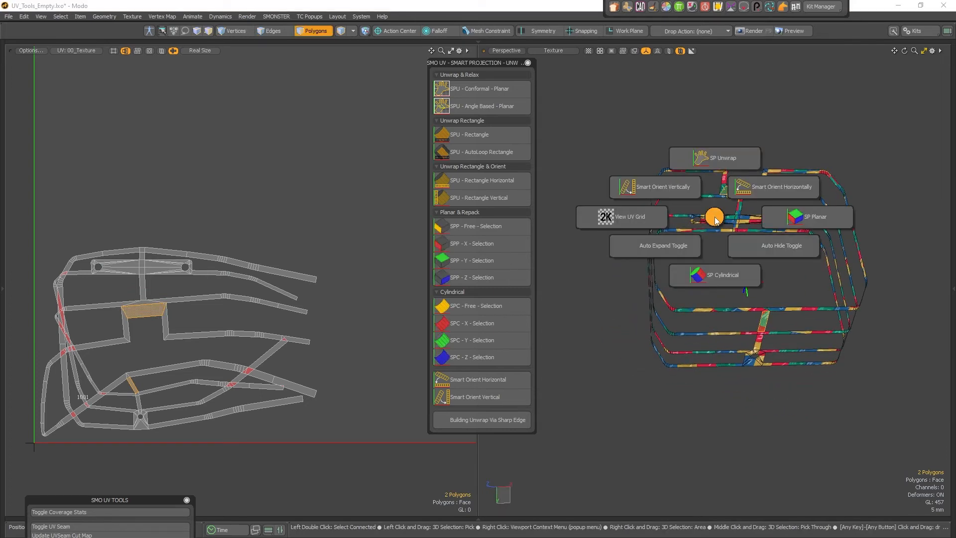
click(798, 223)
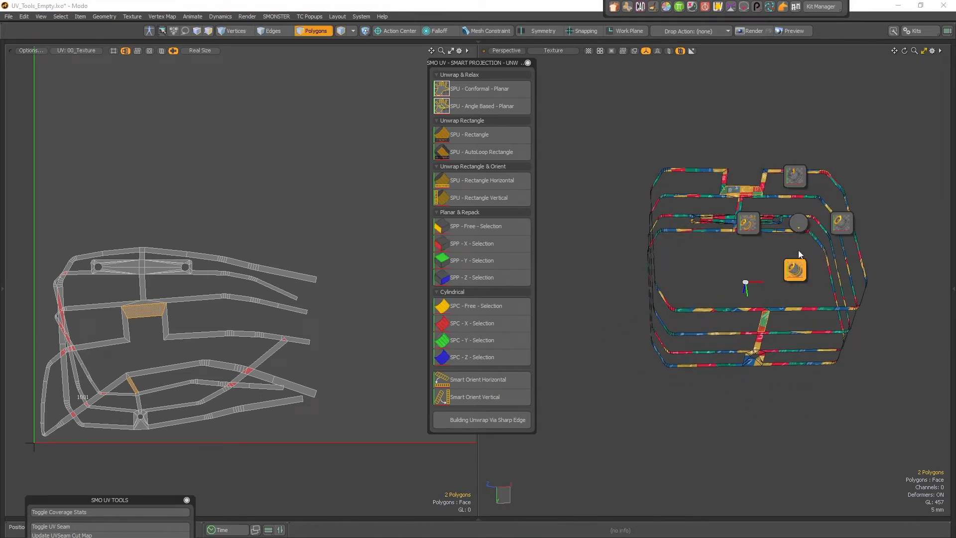
click(838, 227)
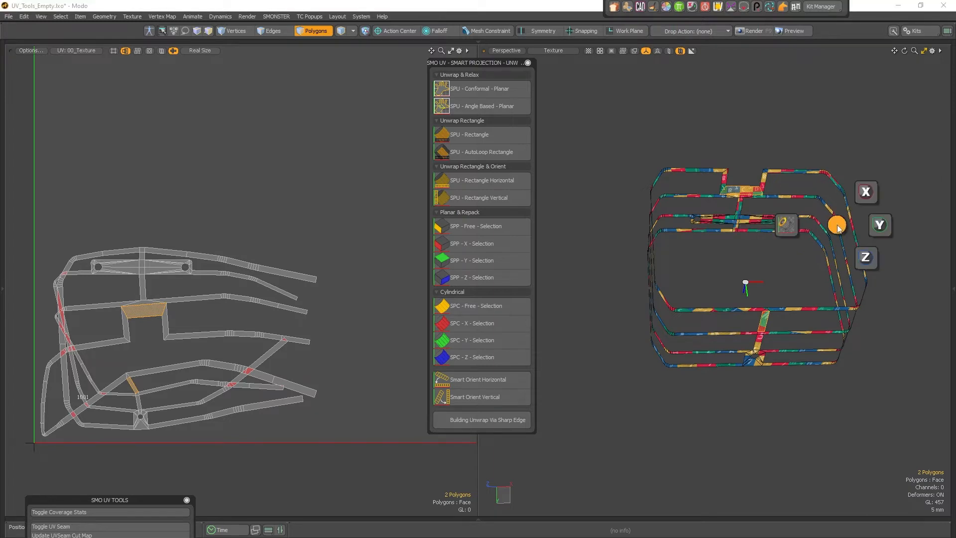
click(880, 230)
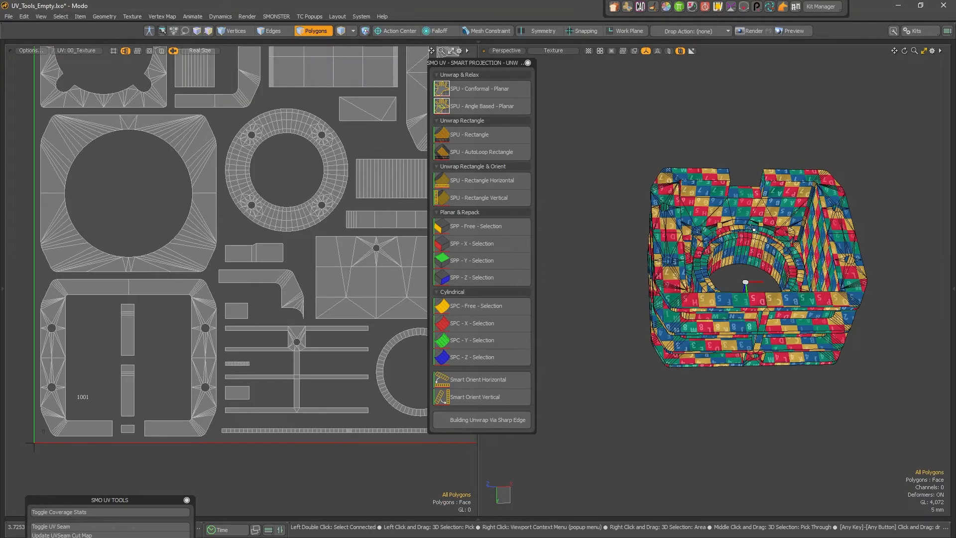
Select one polygon on each slanted thin strip island in the lower part of the UV layout.
double_click(297, 331)
alt+drag(297, 330, 35, 43)
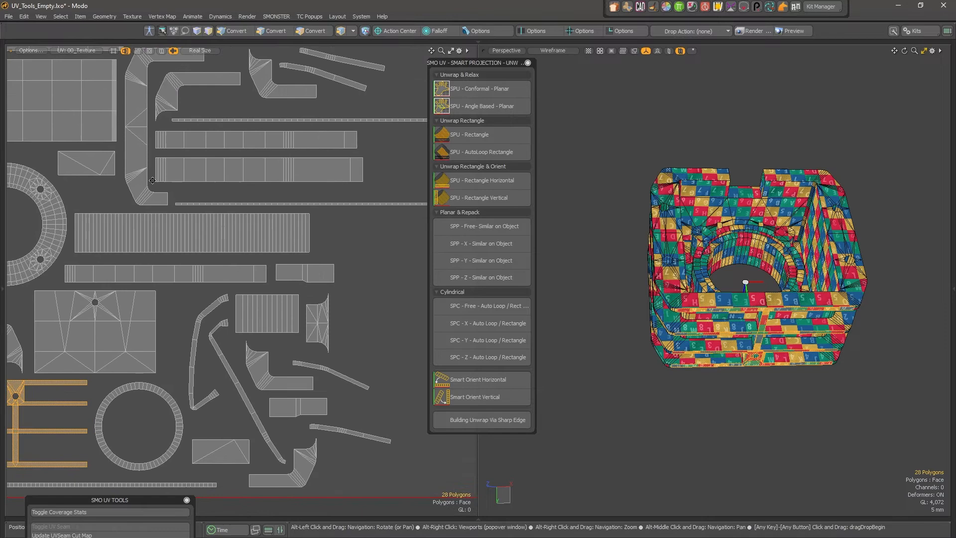
click(234, 374)
key(shift)
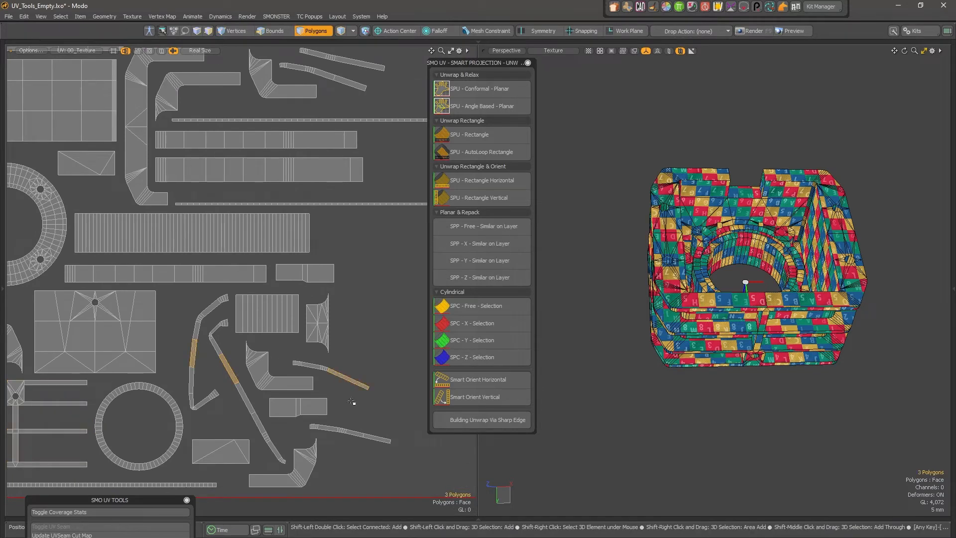
shift+click(354, 433)
alt+drag(279, 305, 298, 487)
shift+click(364, 264)
shift+click(371, 243)
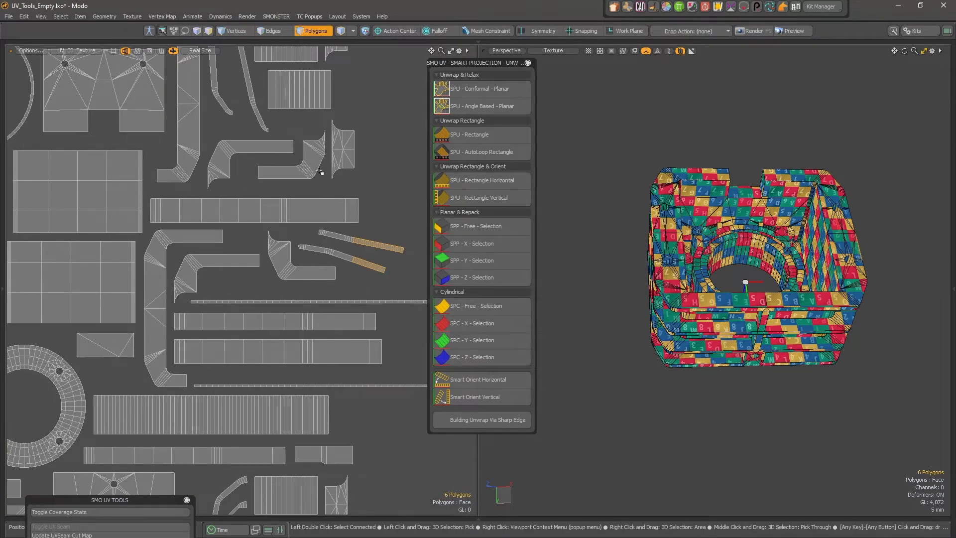
Add the slanted strips in the upper part of the UV layout and expand the selection to their whole islands.
alt+drag(320, 172, 353, 346)
key(shift)
alt+drag(379, 209, 248, 243)
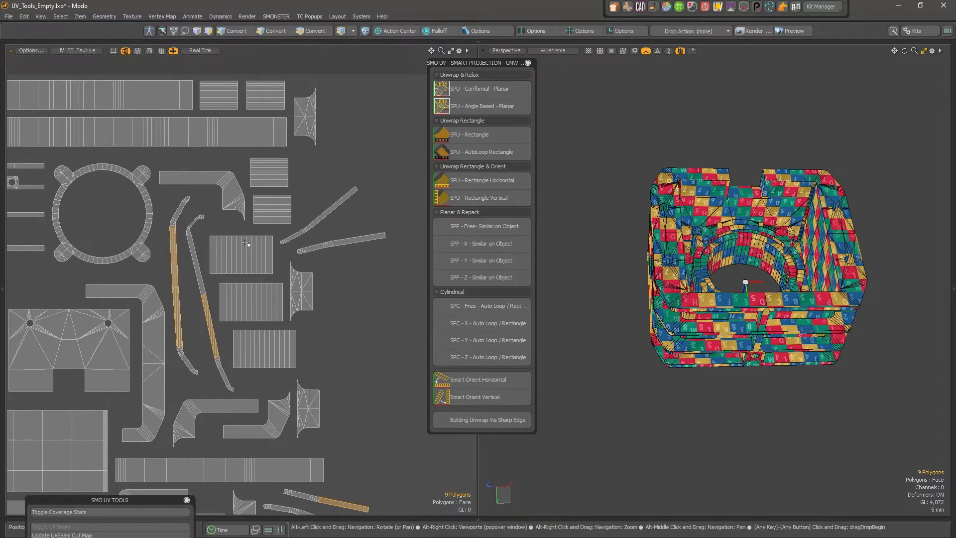
shift+click(329, 209)
shift+click(357, 240)
alt+drag(50, 248, 254, 242)
key(shift)
scroll(282, 241, down, 5)
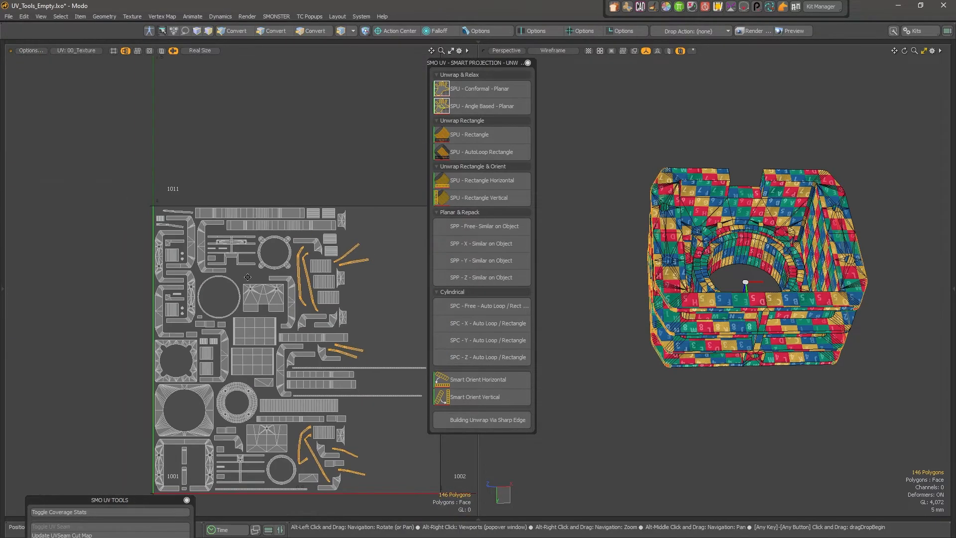
Add the two slanted strip islands at the upper corner of the UV tile and unwrap all 168 polygons with SPU - Rectangle Horizontal.
scroll(92, 156, up, 10)
shift+click(171, 143)
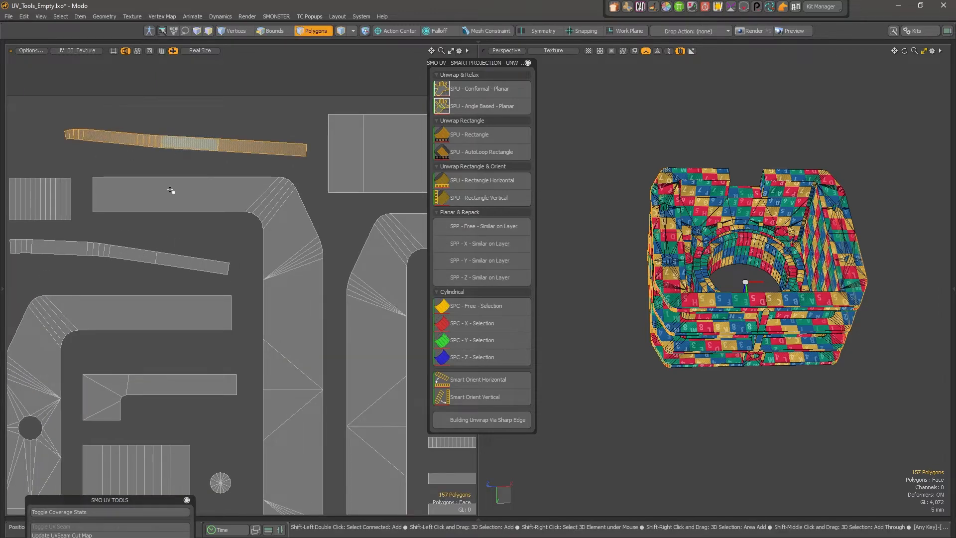
shift+double_click(147, 257)
scroll(318, 260, down, 8)
alt+drag(147, 257, 179, 131)
alt+drag(266, 335, 219, 208)
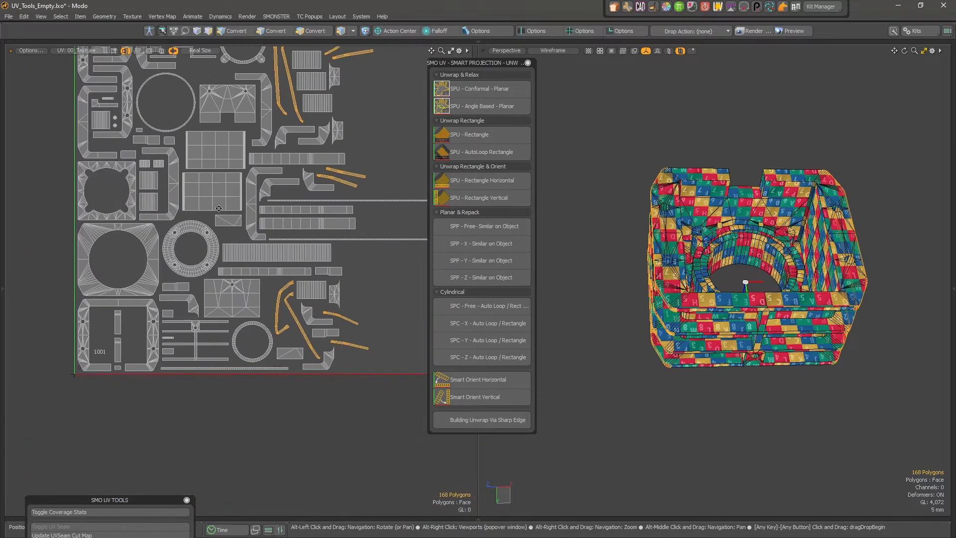
alt+drag(276, 289, 282, 387)
scroll(223, 320, up, 2)
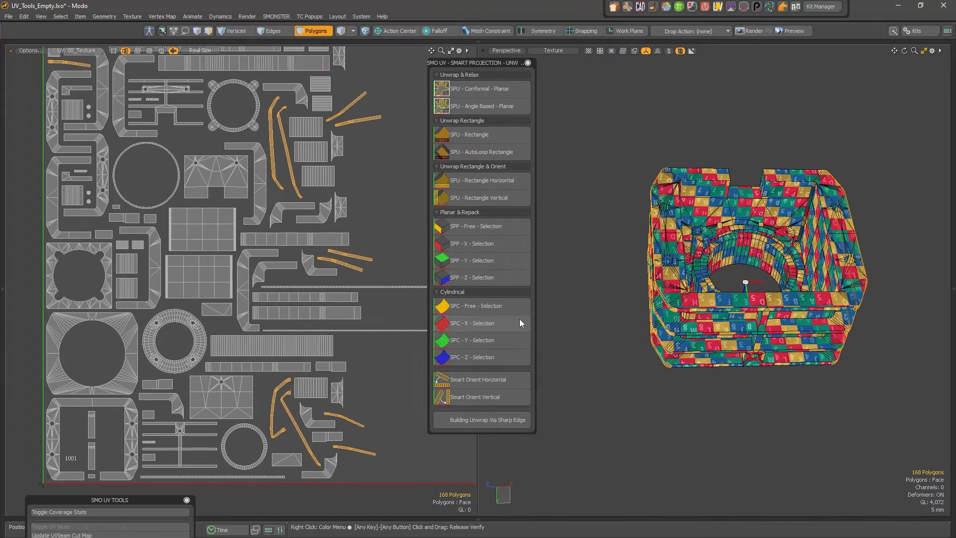
click(488, 181)
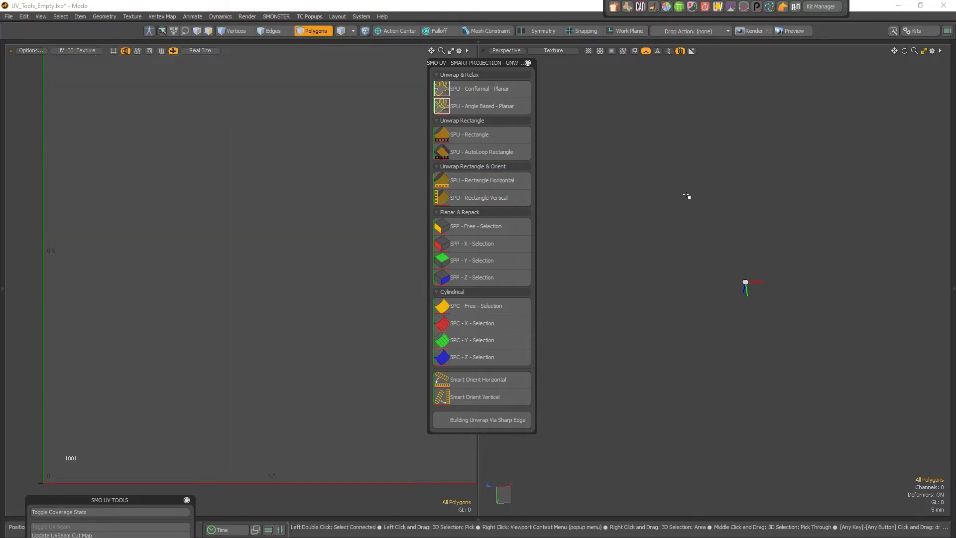
Select the thin horizontal strip islands in the UV layout, orient them vertically, and clear the selection.
alt+drag(346, 271, 343, 234)
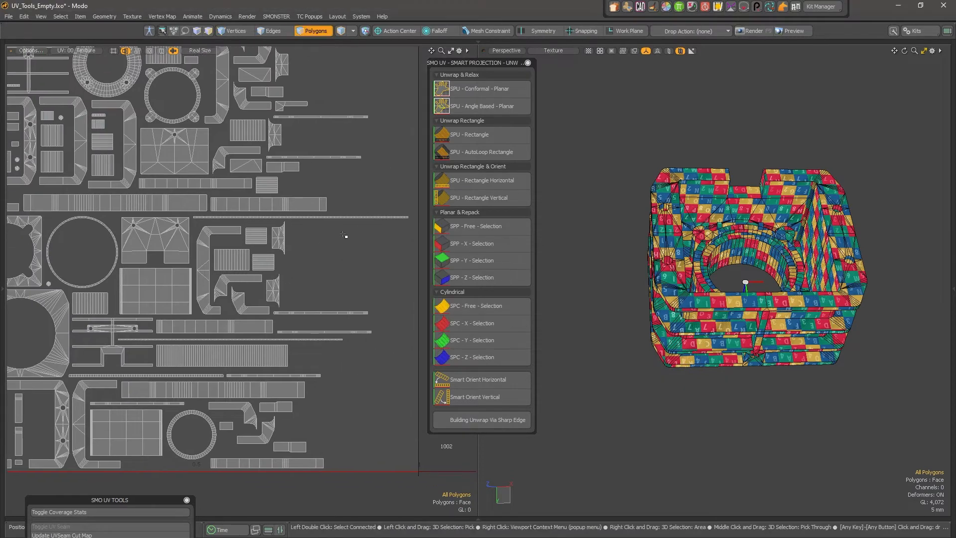
shift+click(338, 313)
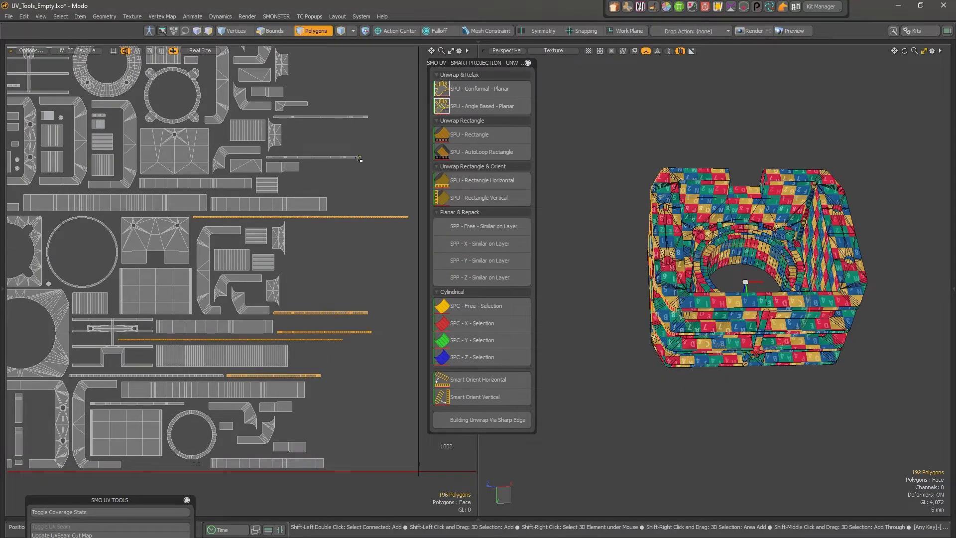
shift+click(342, 116)
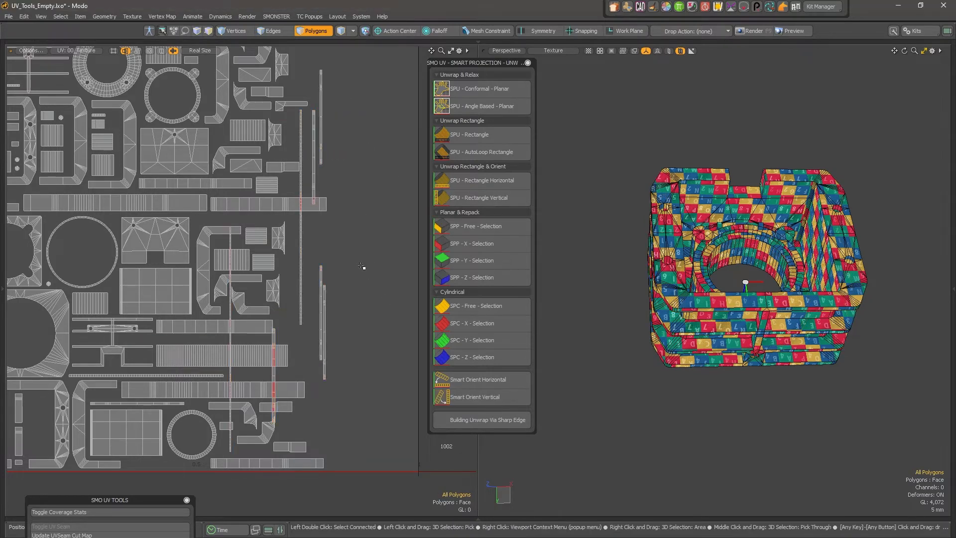
scroll(363, 266, down, 3)
click(365, 219)
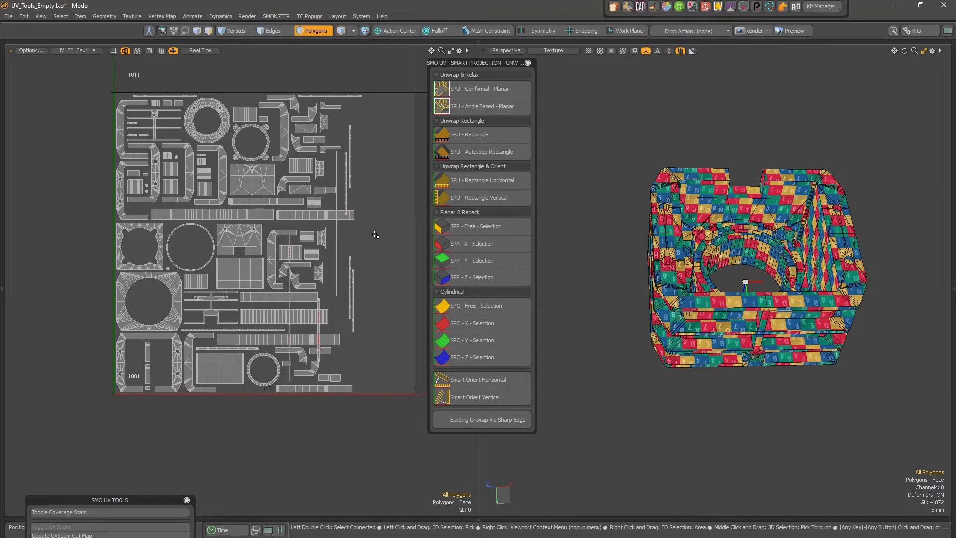
key(ctrl+space)
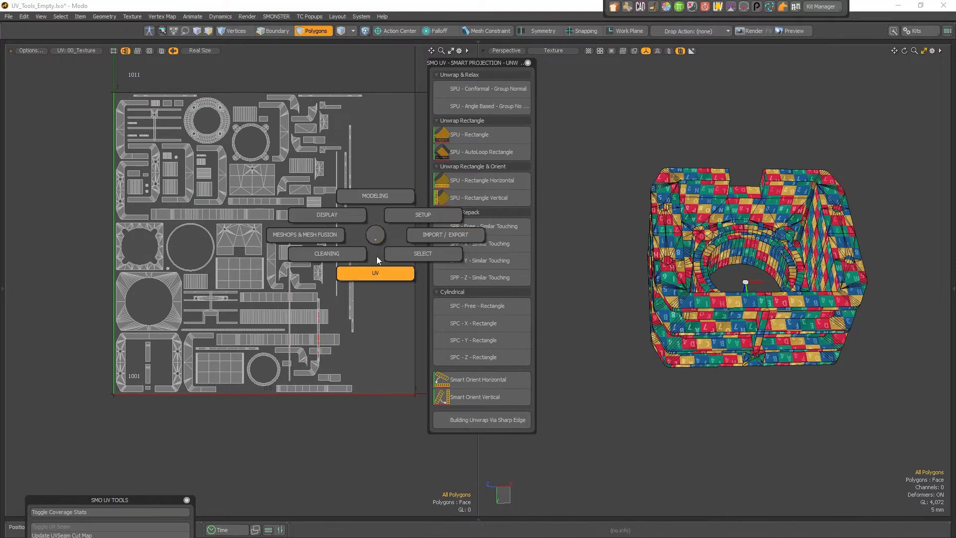
click(373, 271)
click(430, 274)
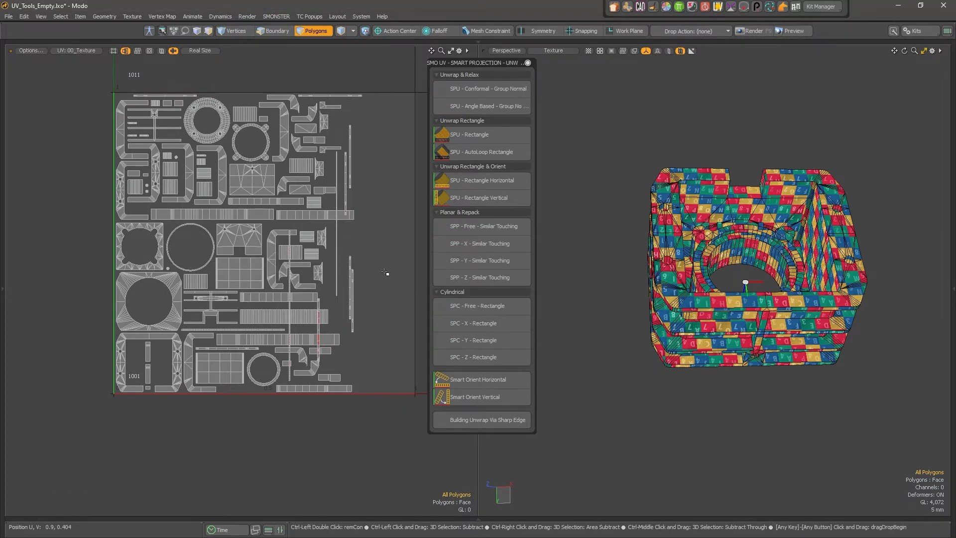
key(ctrl+space)
click(452, 276)
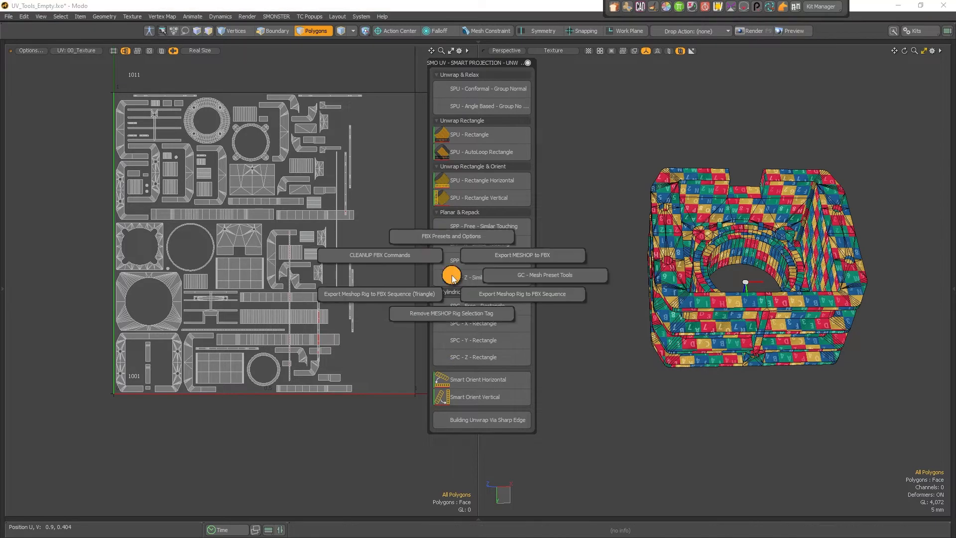
key(Escape)
key(ctrl+space)
click(384, 294)
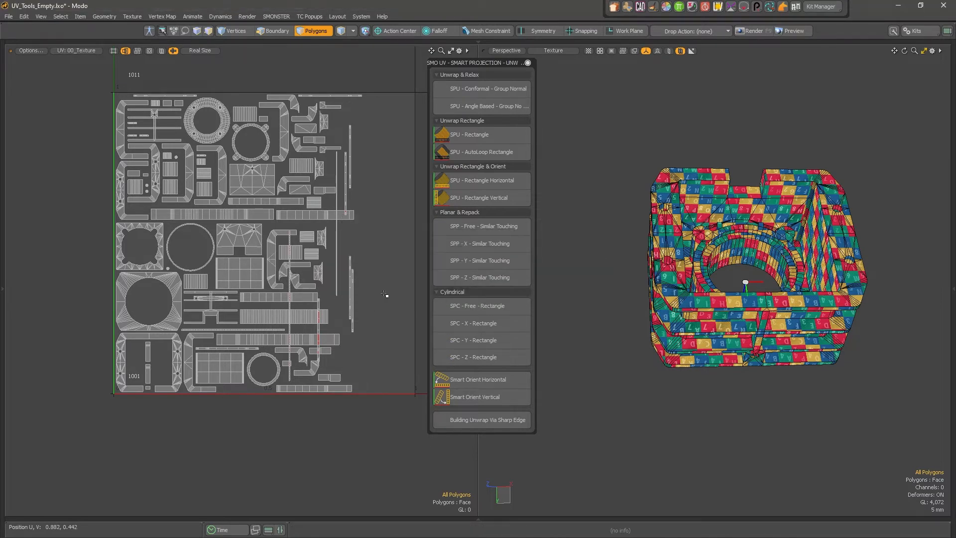
click(457, 293)
Open the Normalize & Pack palette in place of Smart Projection, and normalize and pack all UV islands.
drag(450, 191, 144, 320)
drag(222, 323, 127, 464)
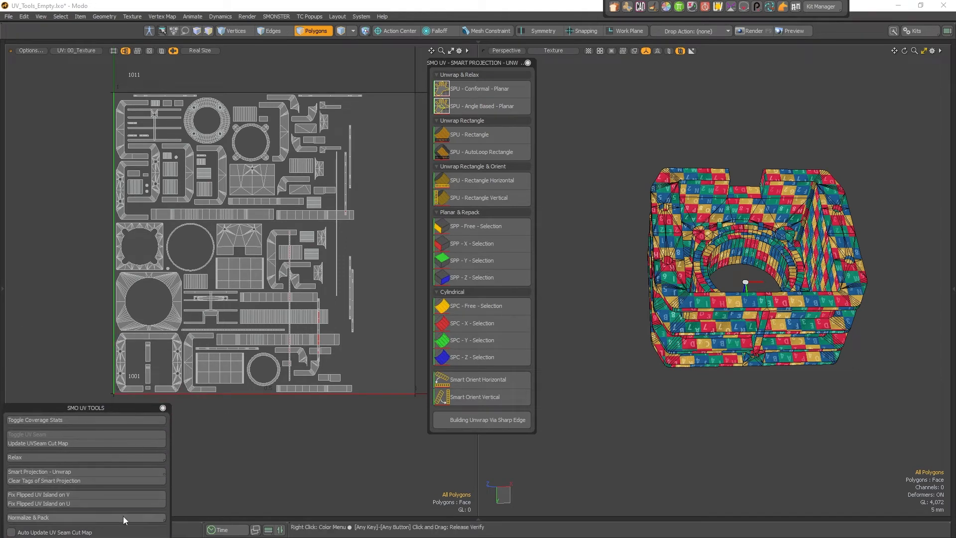
click(164, 520)
drag(241, 329, 489, 74)
click(527, 64)
click(495, 85)
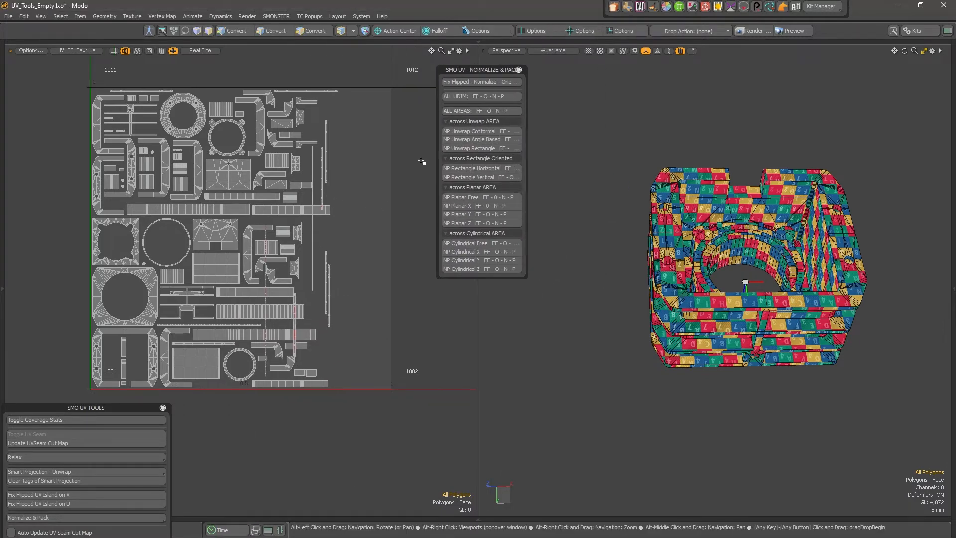
click(482, 83)
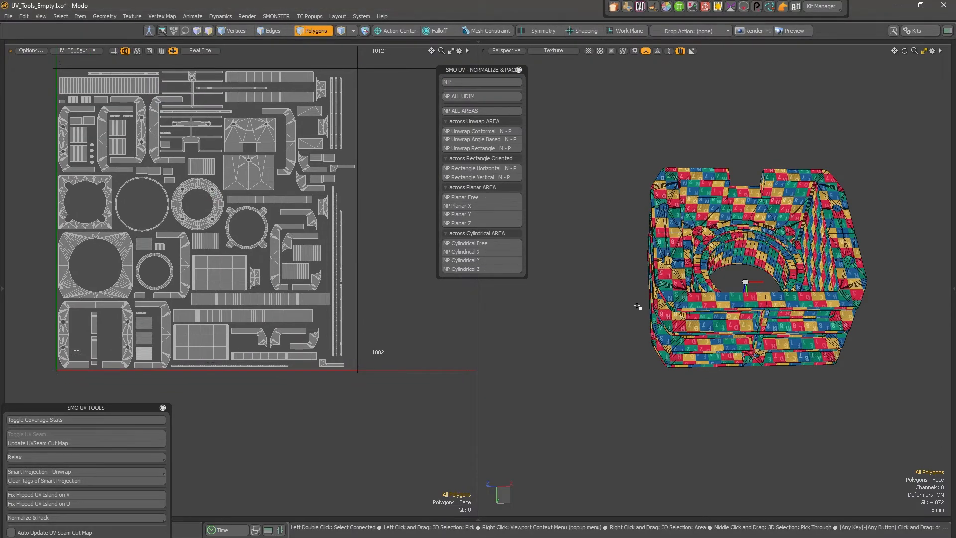
Turn the model around and toggle off its wireframe overlay in the 3D view.
alt+drag(604, 305, 728, 311)
key(ctrl+3)
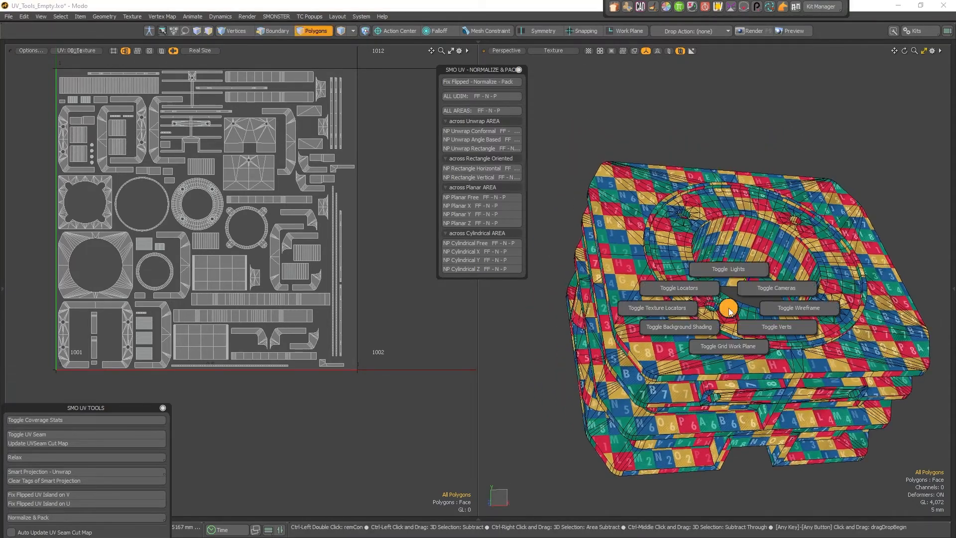
click(729, 301)
key(ctrl+3)
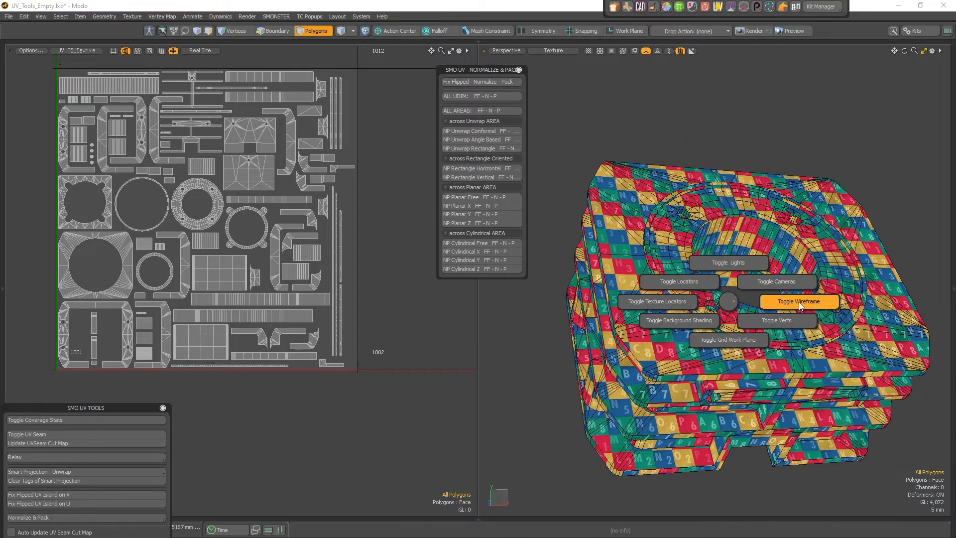
click(777, 304)
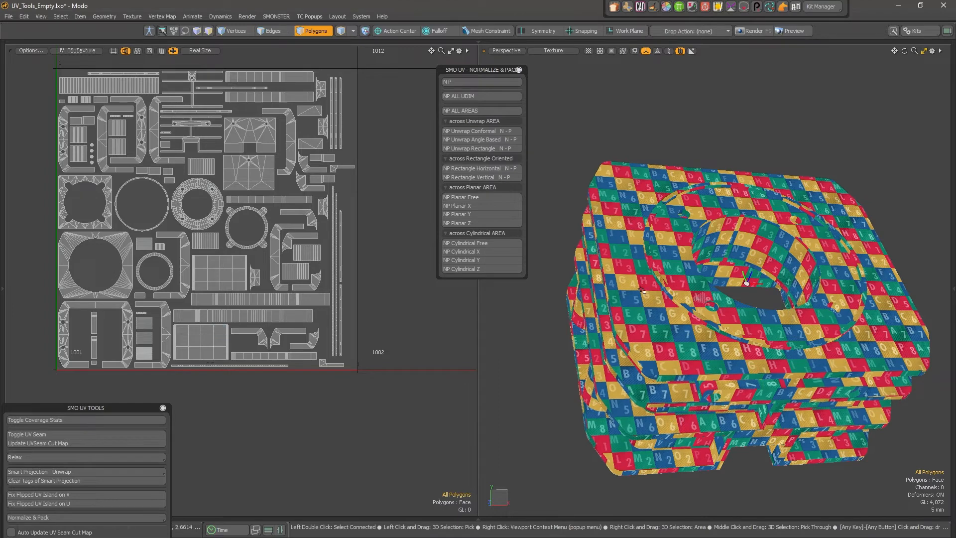
Switch to item selection and deselect the mesh, showing the checker texture from the side without highlighting.
key(1)
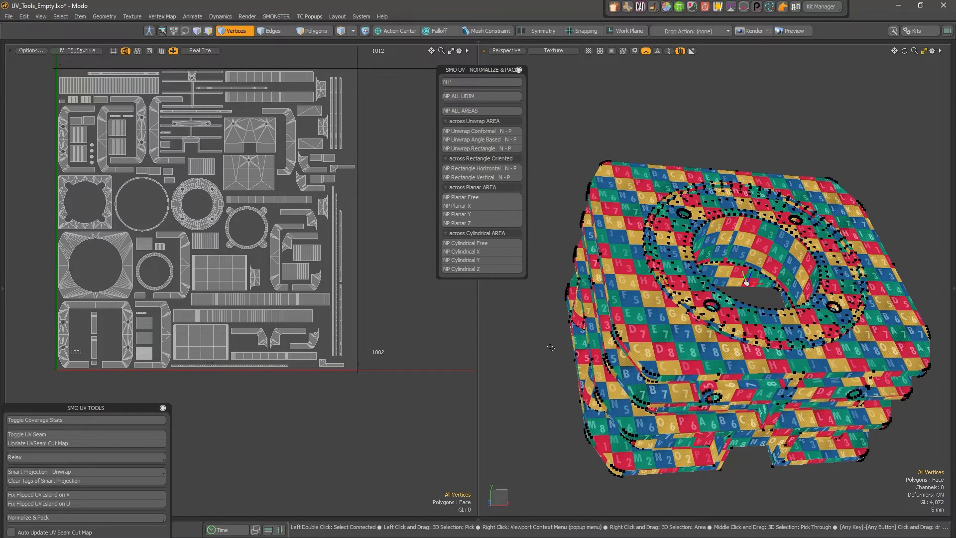
key(4)
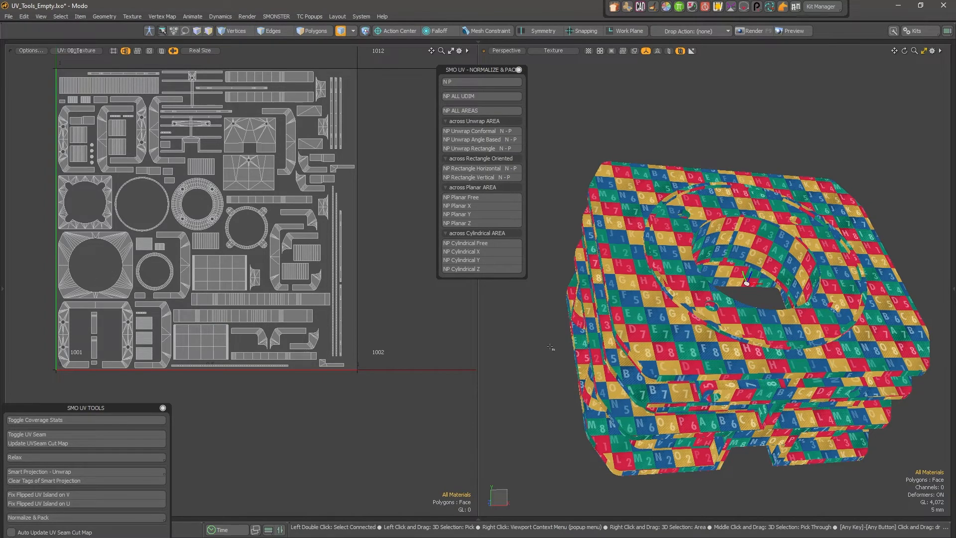
key(5)
scroll(550, 348, down, 10)
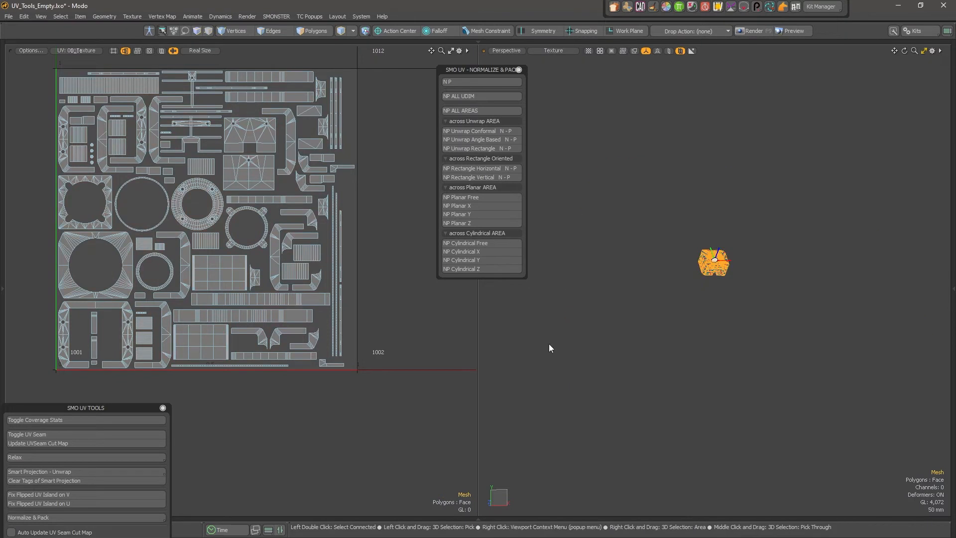
key(a)
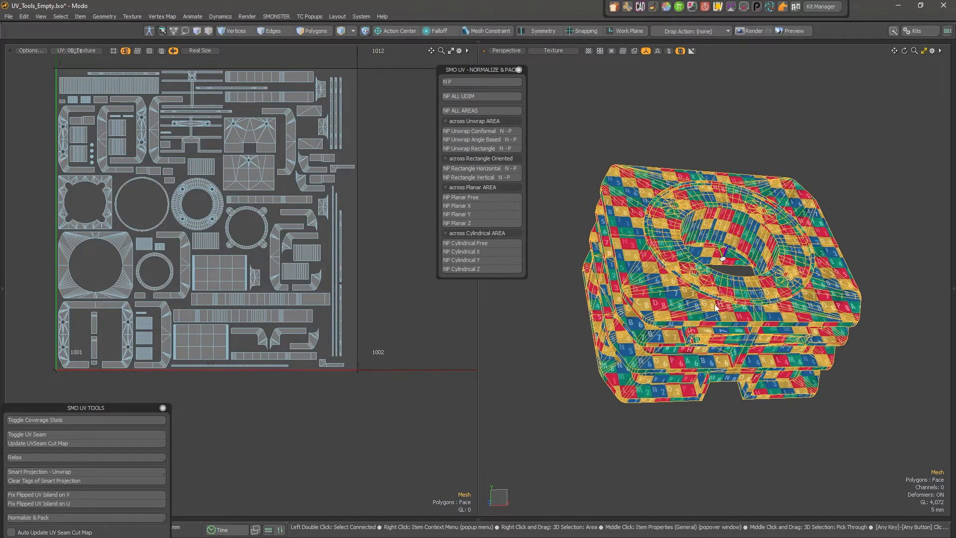
key(ctrl+space)
click(603, 300)
click(621, 370)
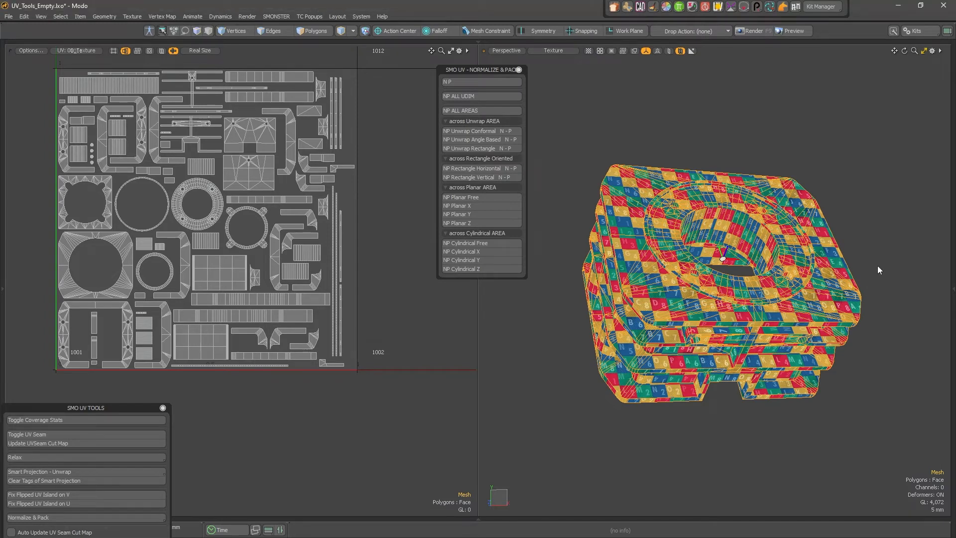
click(753, 427)
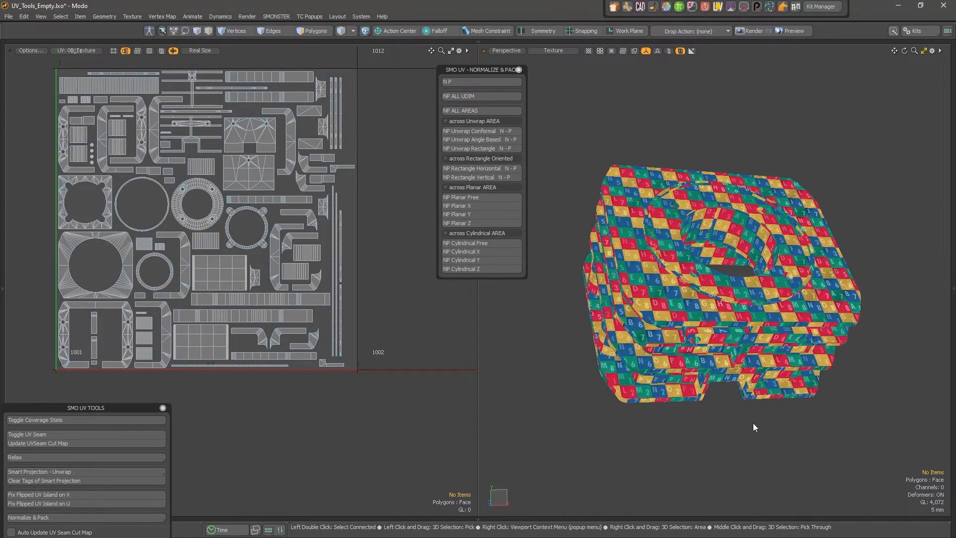
alt+drag(698, 343, 699, 281)
scroll(701, 378, up, 2)
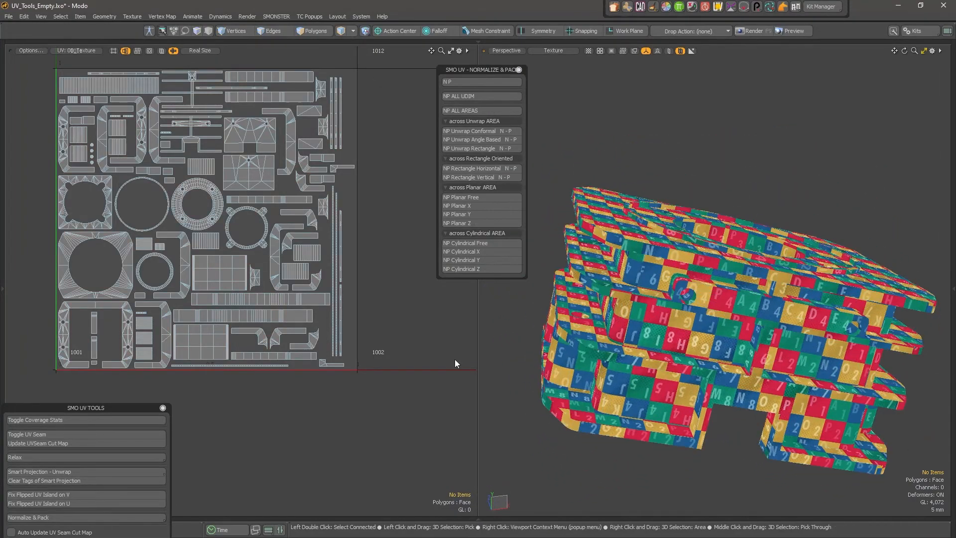
Select the eight short end edges of the four long horizontal bars on the upper cross-shaped UV island.
scroll(236, 177, up, 5)
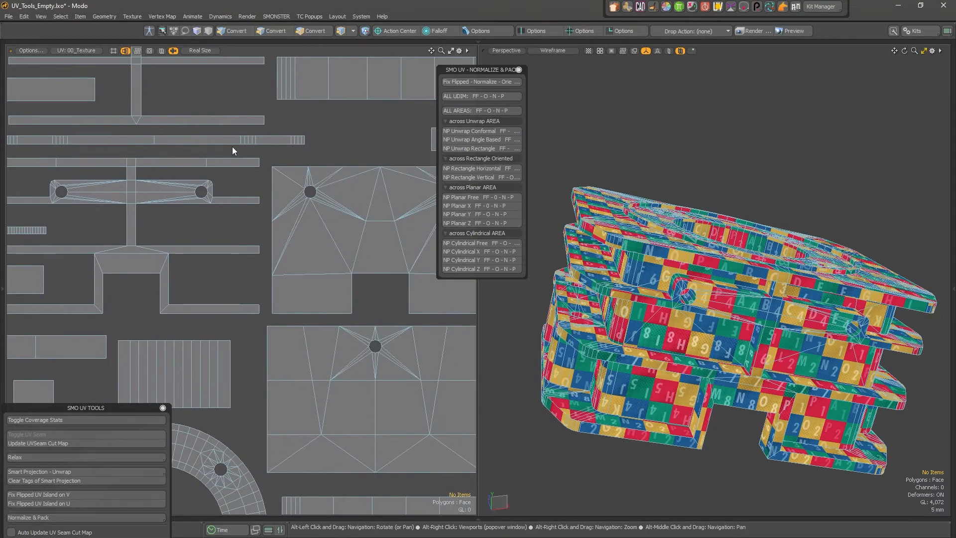
key(2)
drag(265, 119, 283, 247)
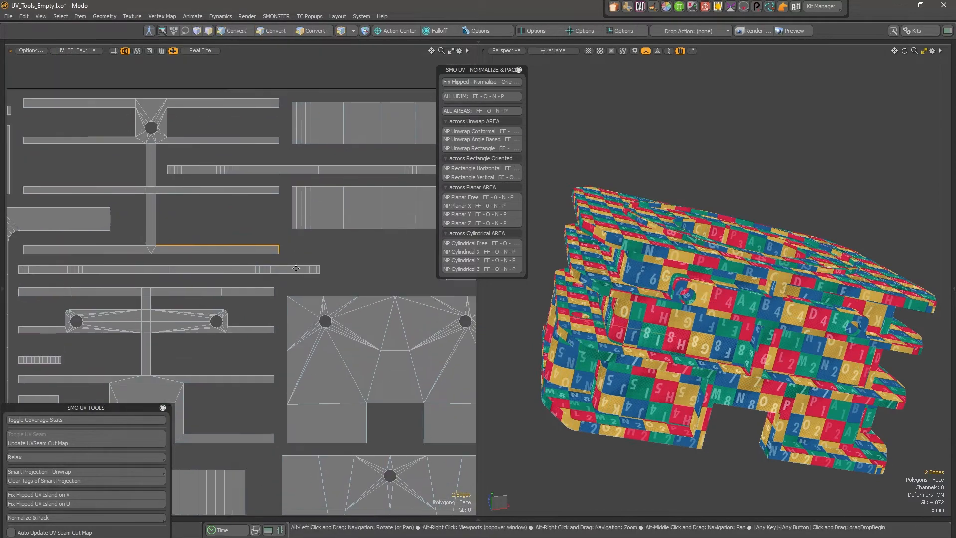
mouse_move(288, 243)
right_down()
mouse_move(265, 244)
mouse_move(286, 259)
right_up()
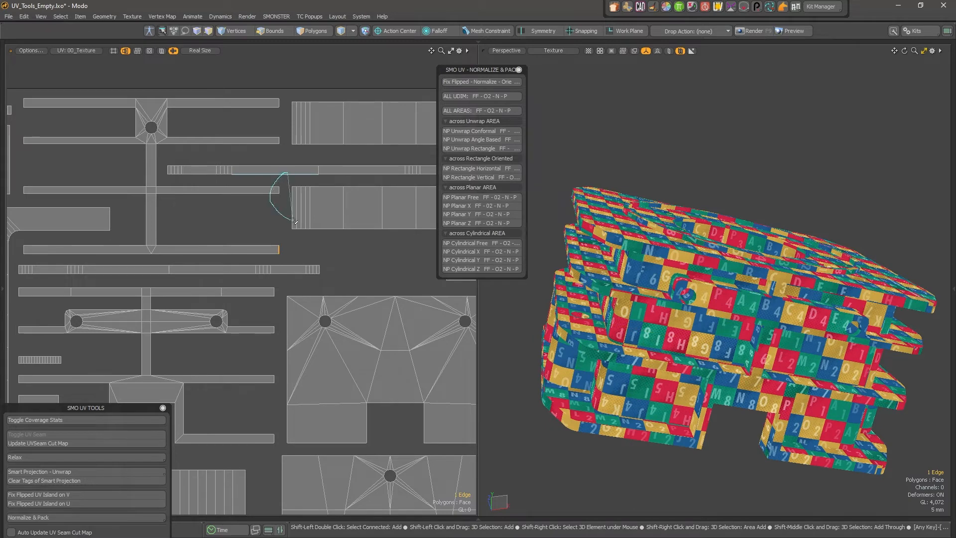
alt+drag(274, 80, 370, 94)
shift+right_drag(152, 88, 128, 95)
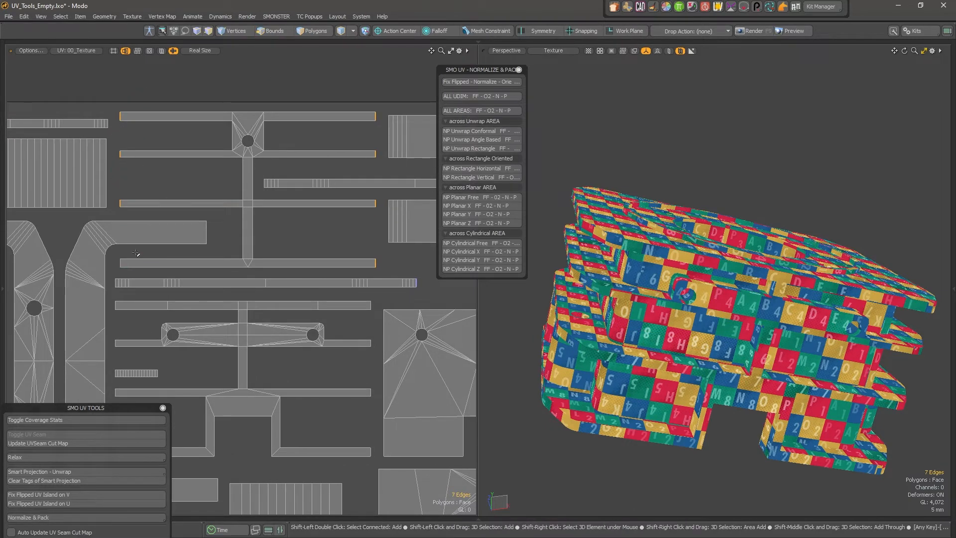
shift+right_drag(119, 277, 131, 278)
scroll(244, 273, down, 6)
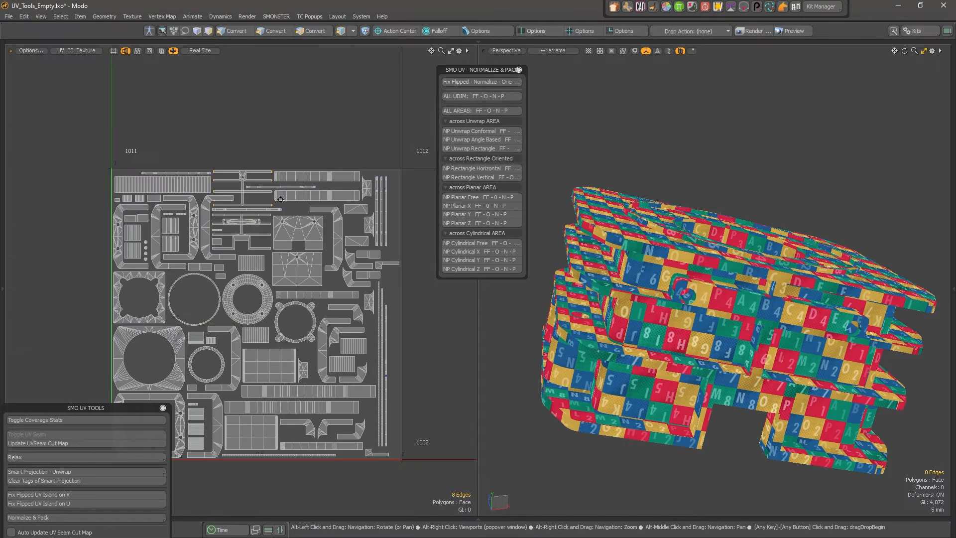
Move and sew the matching UV islands onto the eight selected end edges.
scroll(279, 200, up, 6)
alt+drag(354, 229, 416, 297)
scroll(276, 187, down, 2)
alt+drag(204, 329, 203, 302)
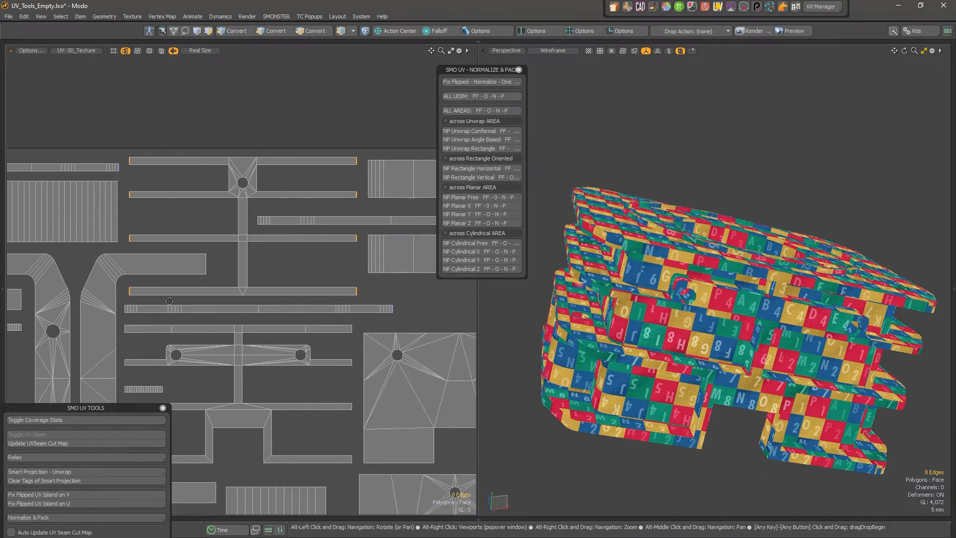
mouse_move(293, 275)
alt+right_down()
mouse_move(265, 272)
mouse_move(281, 276)
alt+right_up()
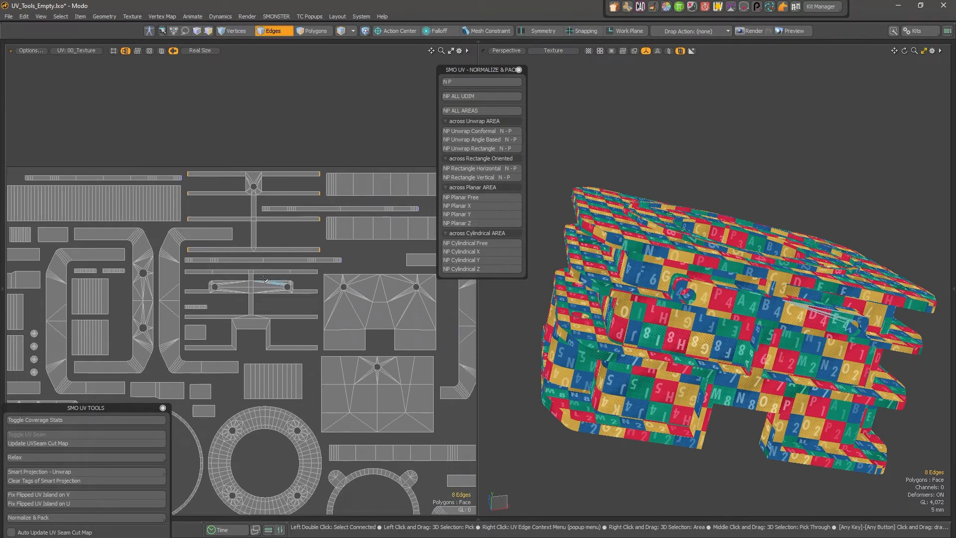
click(3, 187)
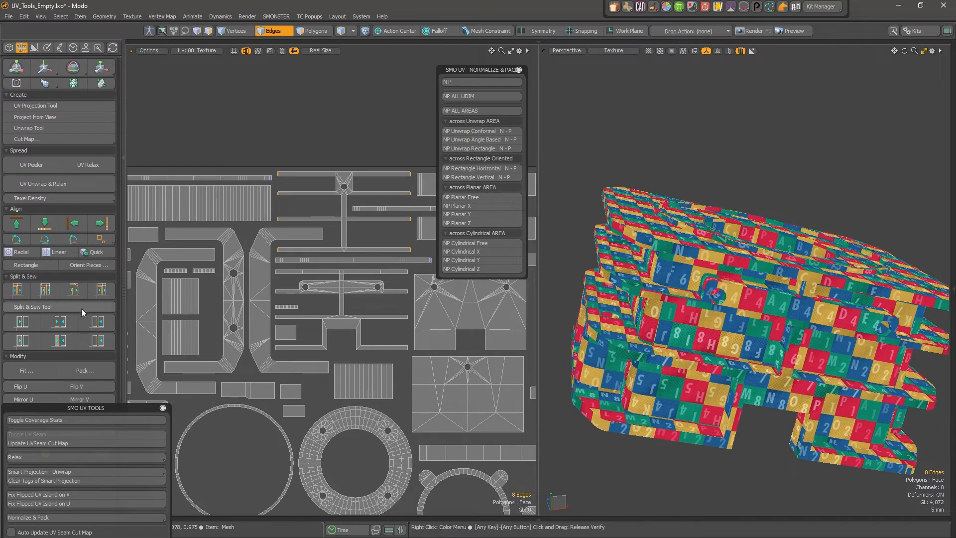
click(102, 344)
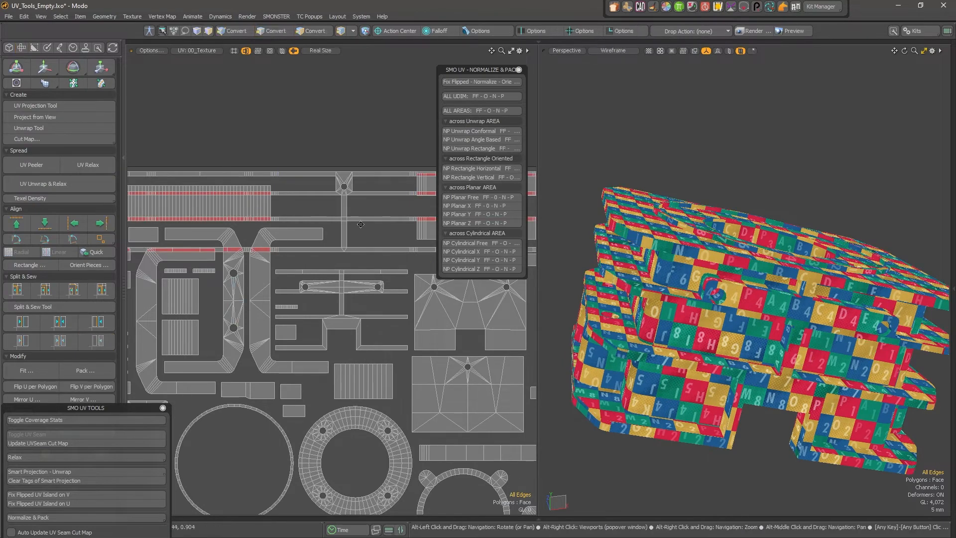
Select the whole sewn strip island and examine its checker continuity on the 3D model and its overlaps in the UV layout.
alt+drag(376, 189, 312, 198)
key(3)
double_click(308, 185)
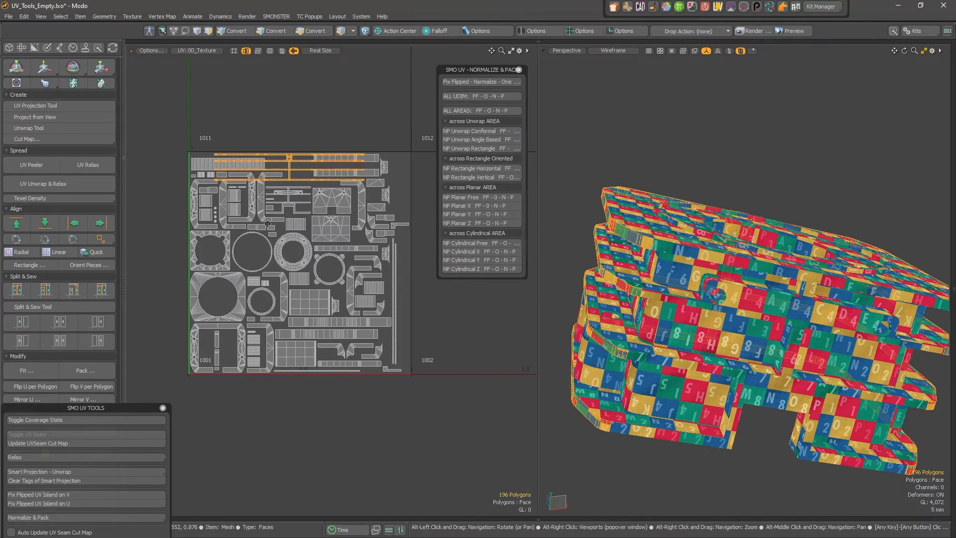
click(319, 125)
alt+drag(319, 125, 313, 142)
alt+drag(660, 254, 798, 300)
scroll(670, 258, up, 4)
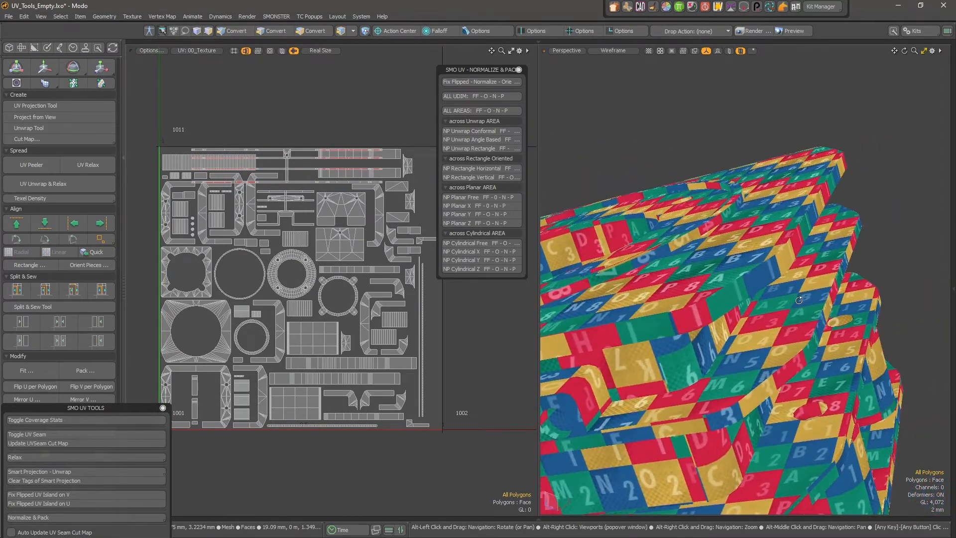
double_click(297, 149)
scroll(747, 274, down, 3)
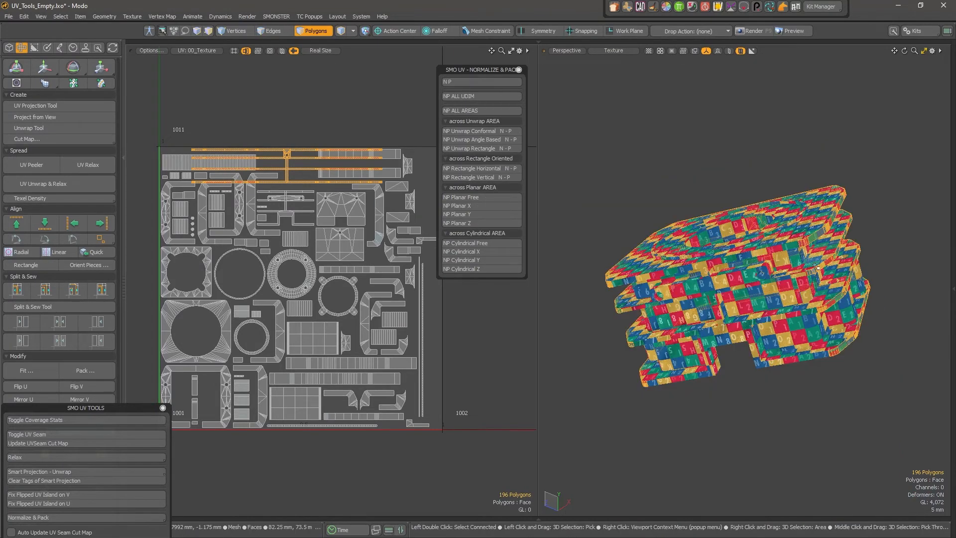
alt+drag(747, 274, 809, 255)
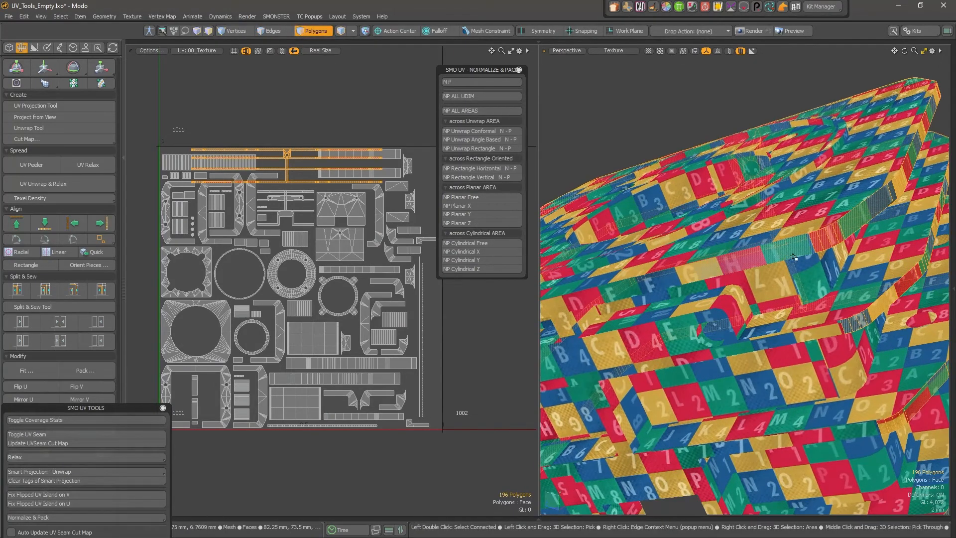
scroll(216, 143, up, 5)
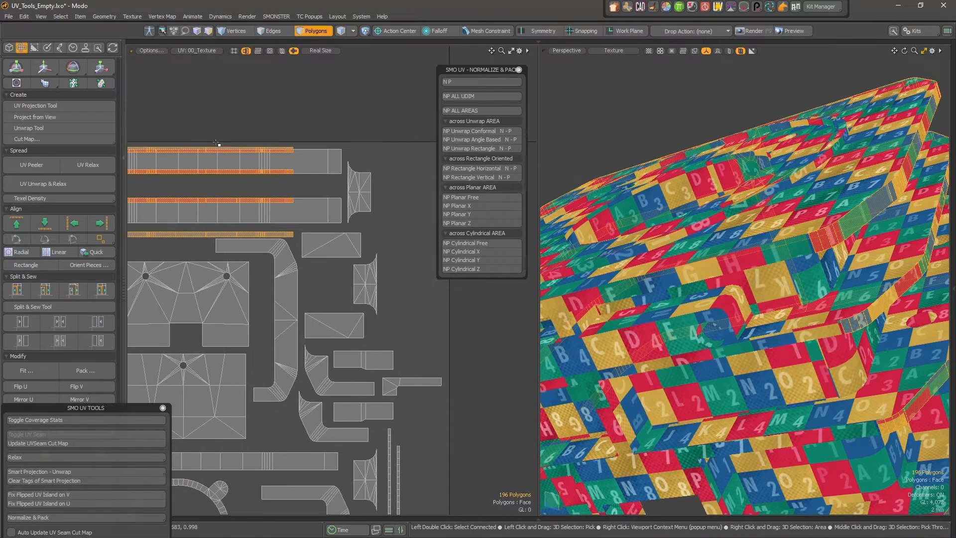
Select the four short end edges of the horizontal bars on the smaller branched UV island below the long strips.
key(1)
key(2)
scroll(291, 301, down, 6)
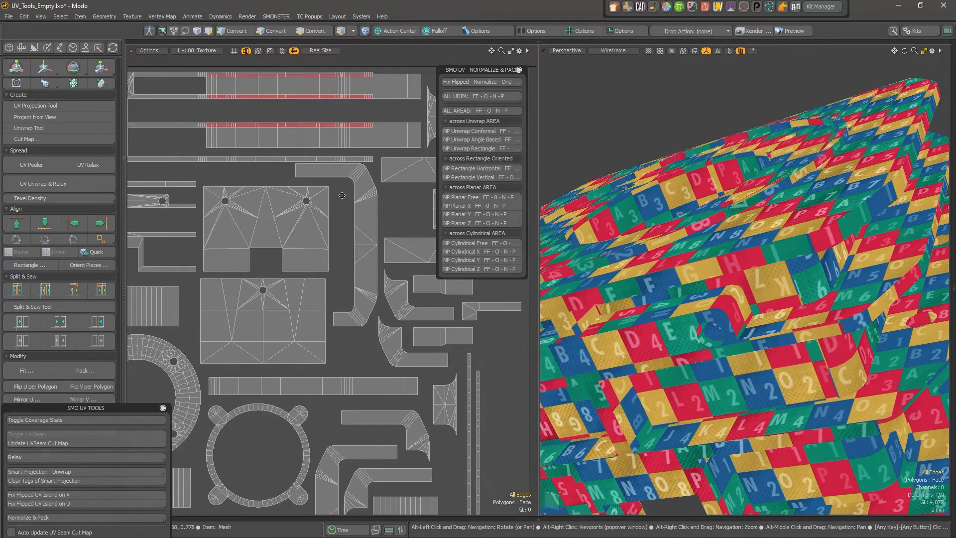
scroll(361, 238, up, 3)
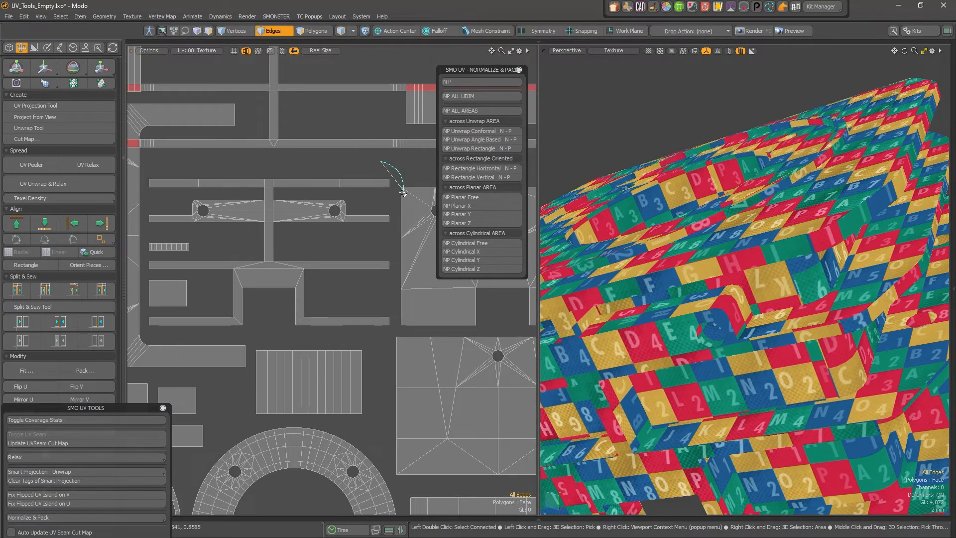
right_drag(380, 335, 381, 334)
scroll(361, 251, down, 8)
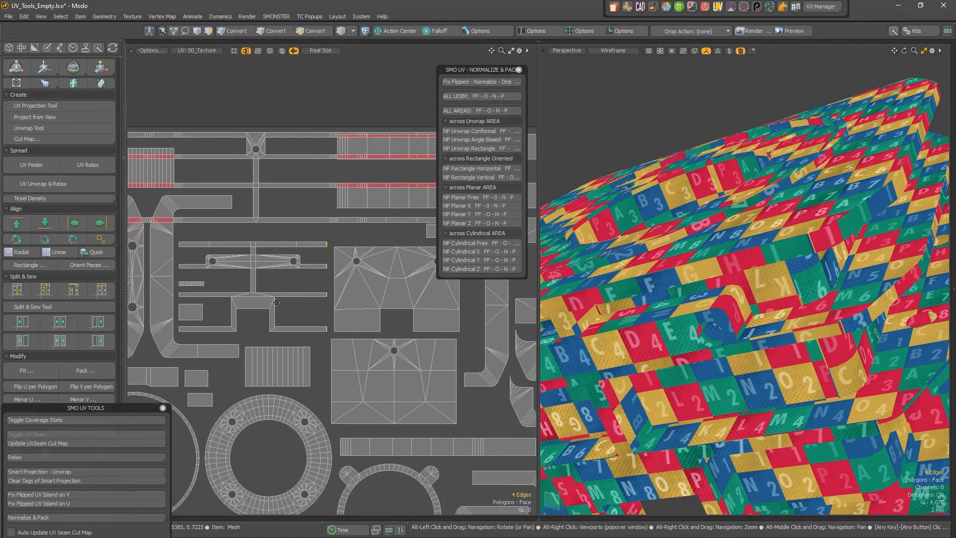
Move and sew the long strip UV island onto the four selected end edges.
alt+drag(362, 250, 348, 243)
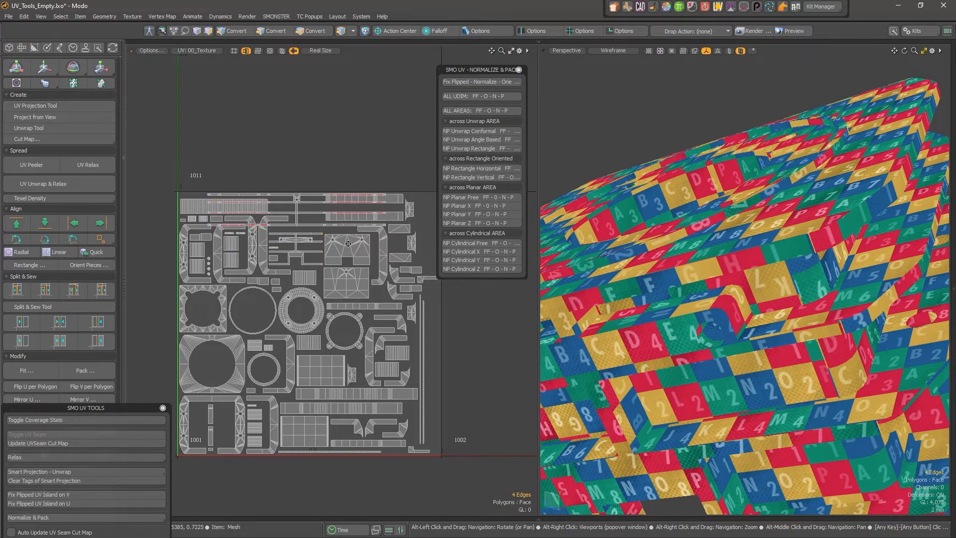
alt+right_drag(212, 217, 224, 234)
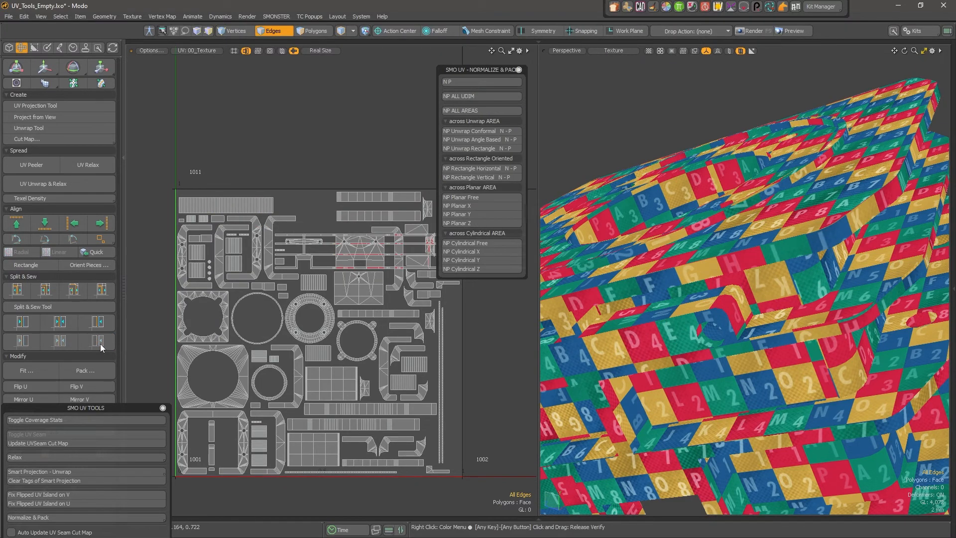
alt+drag(345, 243, 306, 232)
Select the entire combined strip island and examine how far it extends beyond UDIM tile 1001.
key(3)
double_click(306, 233)
alt+right_drag(368, 270, 298, 269)
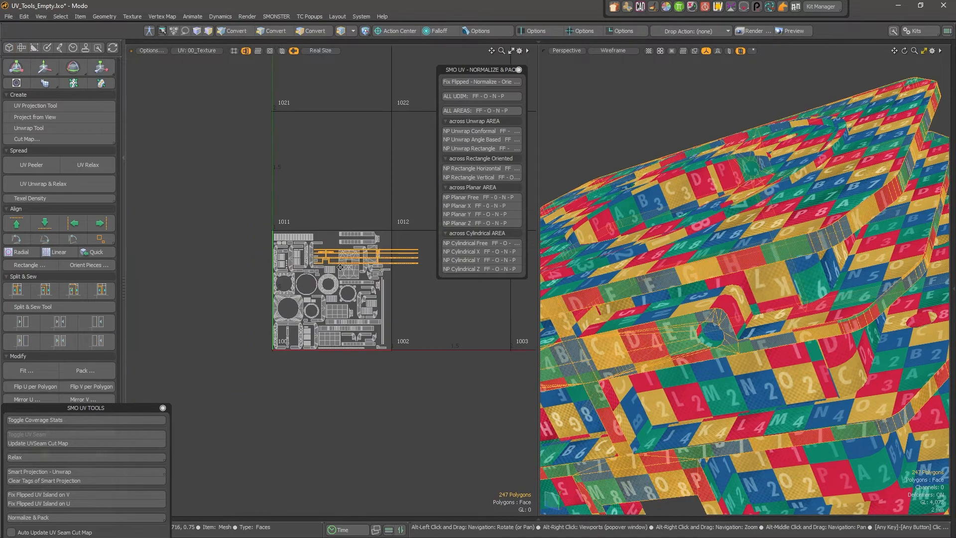
alt+drag(345, 237, 304, 215)
alt+right_drag(305, 215, 354, 209)
click(411, 218)
alt+drag(370, 263, 357, 227)
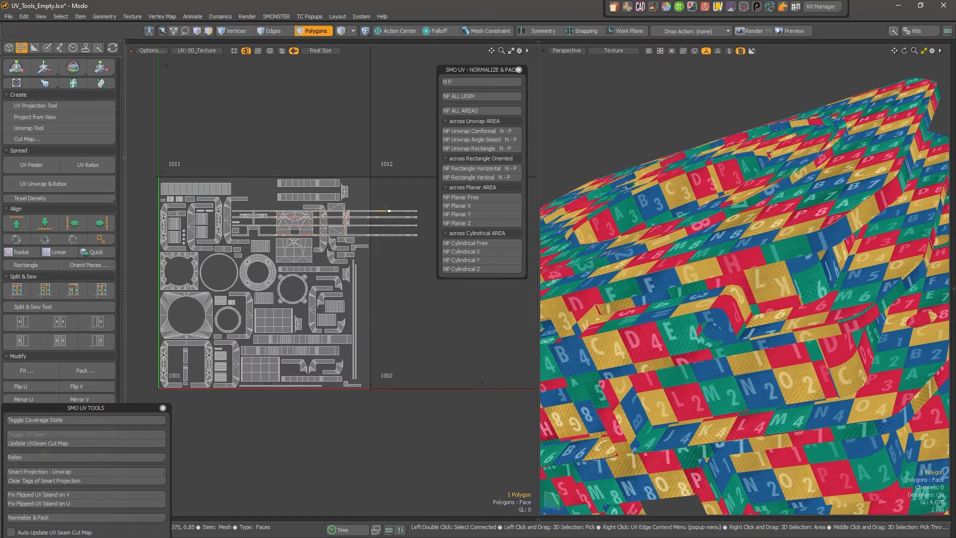
double_click(357, 227)
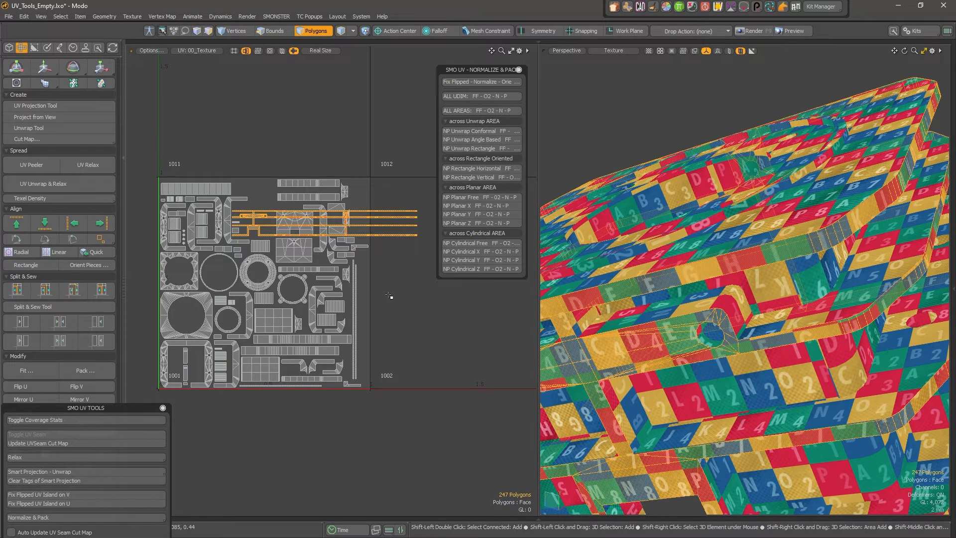
Isolate the combined island to inspect it alone, and bring the hidden polygons back into view.
key(shift+h)
alt+right_drag(346, 246, 392, 250)
click(391, 250)
mouse_move(321, 252)
alt+mouse_down()
mouse_move(149, 258)
mouse_move(331, 261)
alt+mouse_up()
key(u)
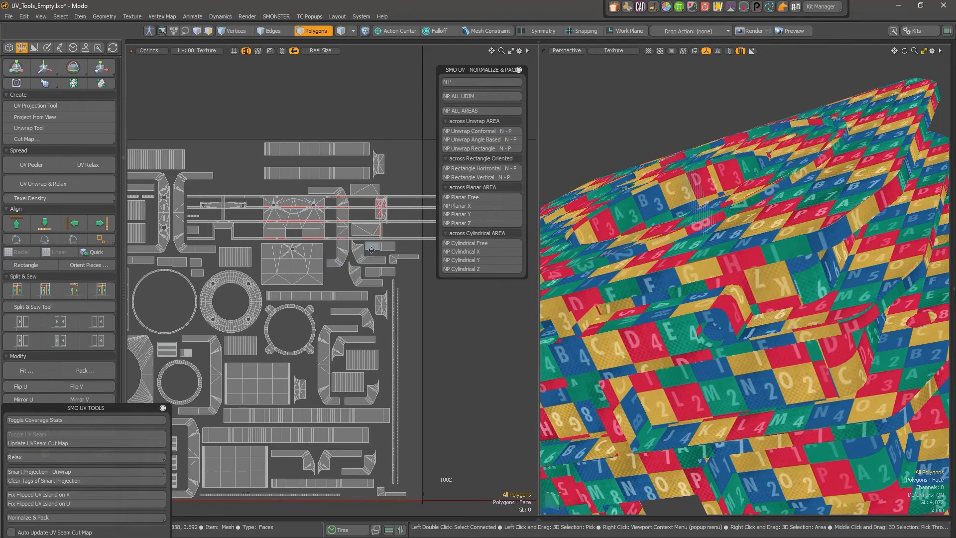
Normalize and pack all UV islands of the mesh, with the mesh selected in item mode.
key(a)
click(468, 83)
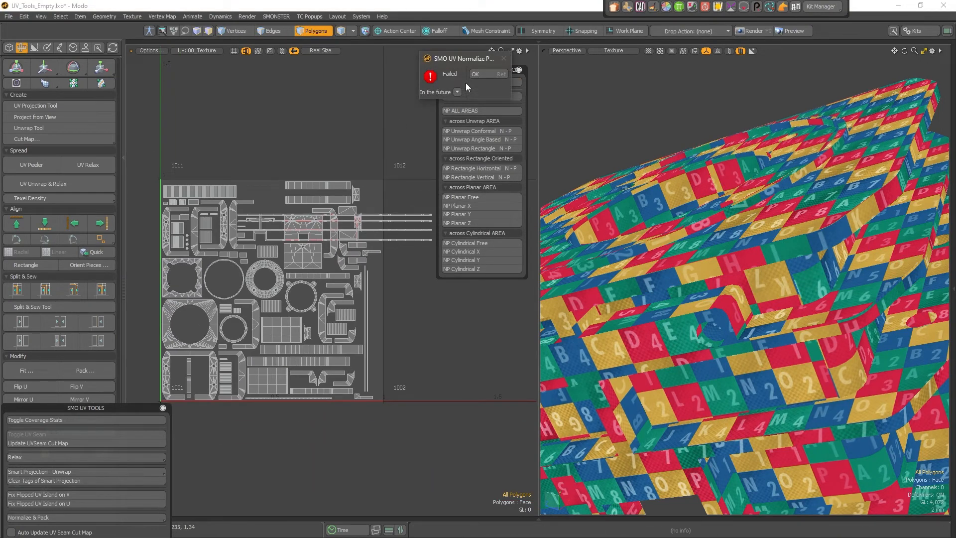
key(5)
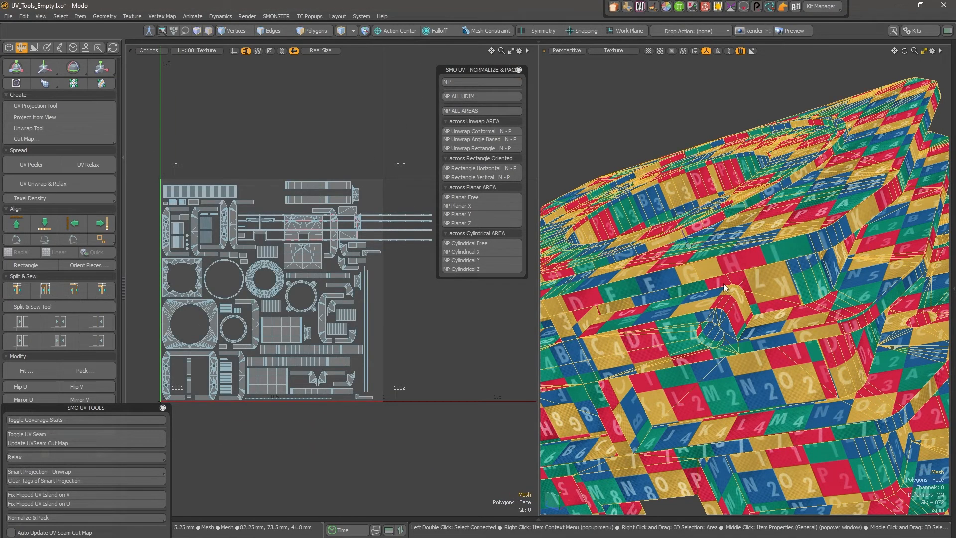
click(480, 82)
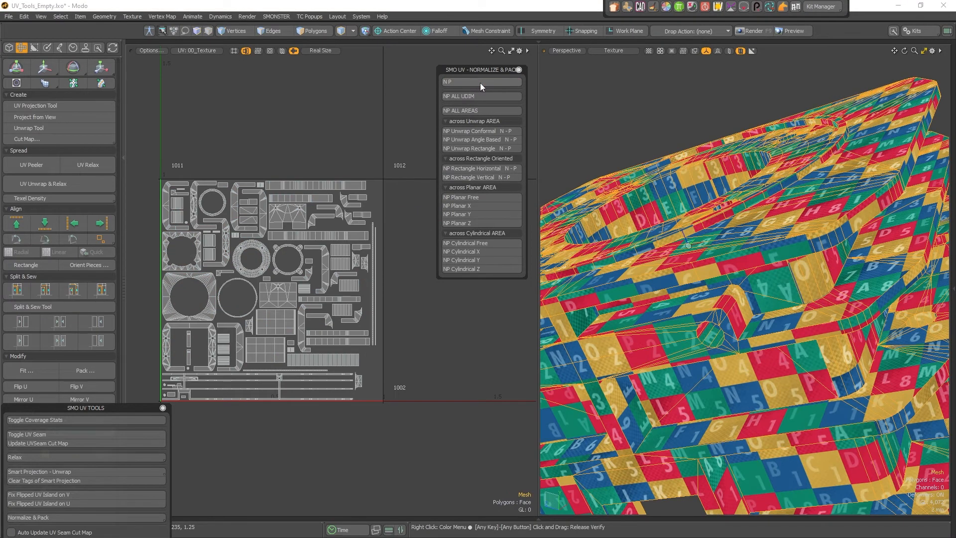
Deselect the mesh and examine the repacked UV layout, especially the long sewn strips along the lower edge of tile 1001.
alt+drag(311, 401, 301, 340)
click(319, 343)
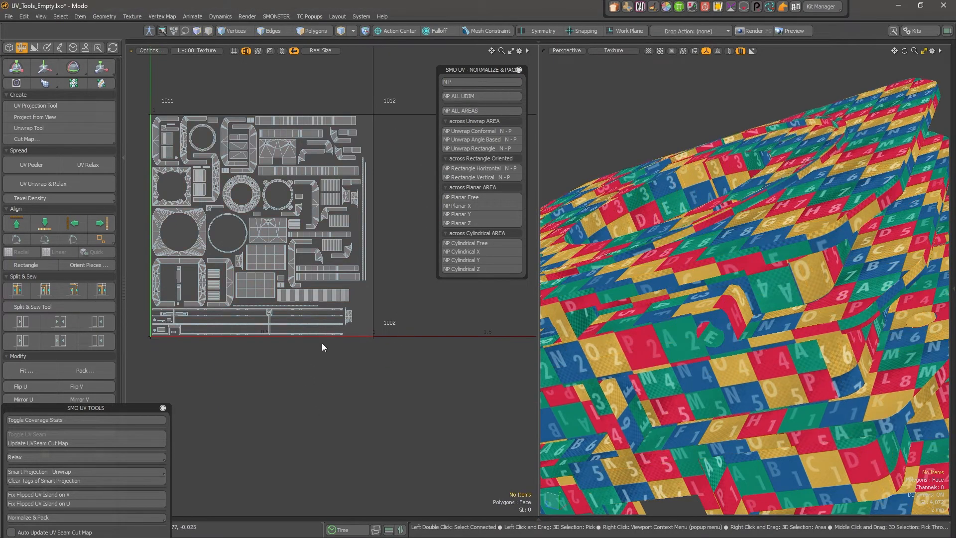
scroll(324, 343, up, 4)
alt+drag(219, 327, 463, 324)
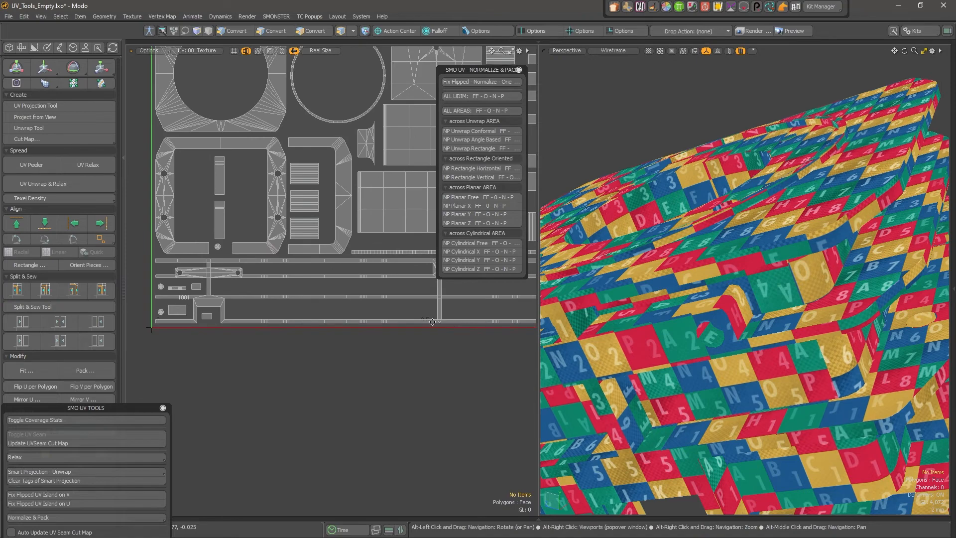
alt+drag(262, 300, 241, 348)
scroll(212, 341, up, 2)
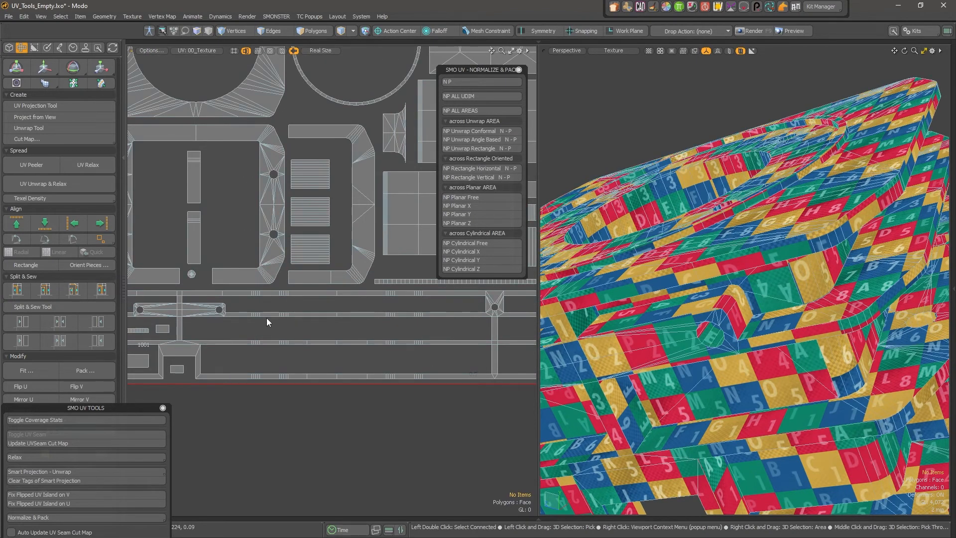
scroll(269, 321, down, 8)
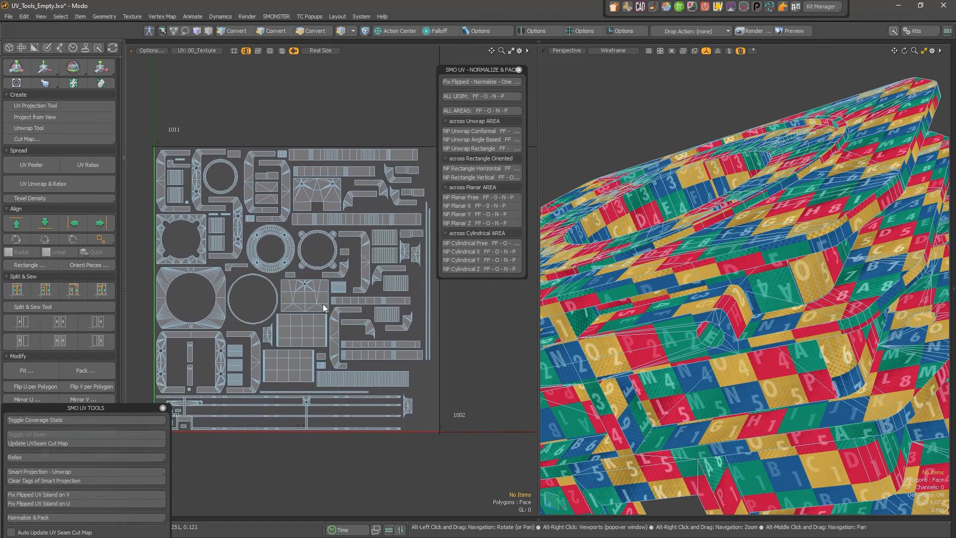
alt+drag(321, 306, 440, 240)
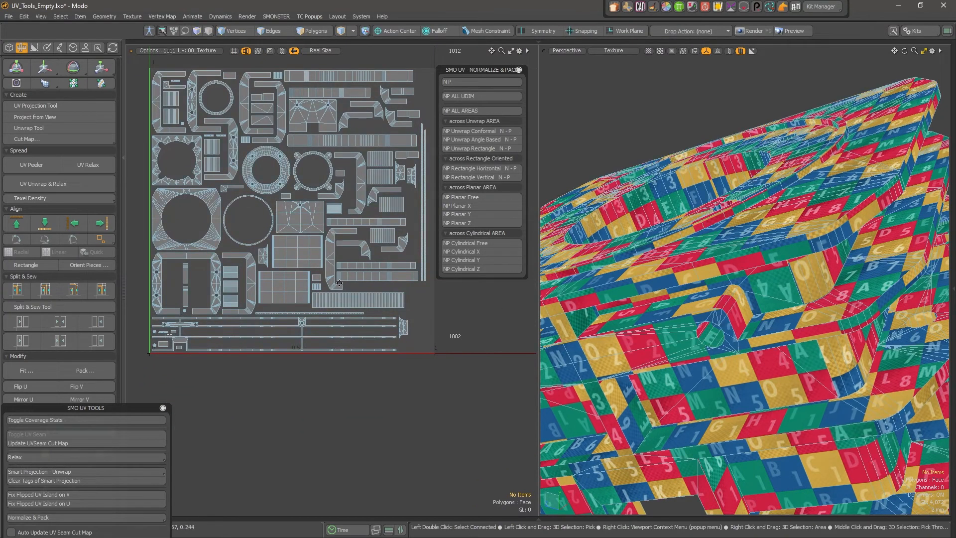
scroll(328, 242, up, 2)
key(a)
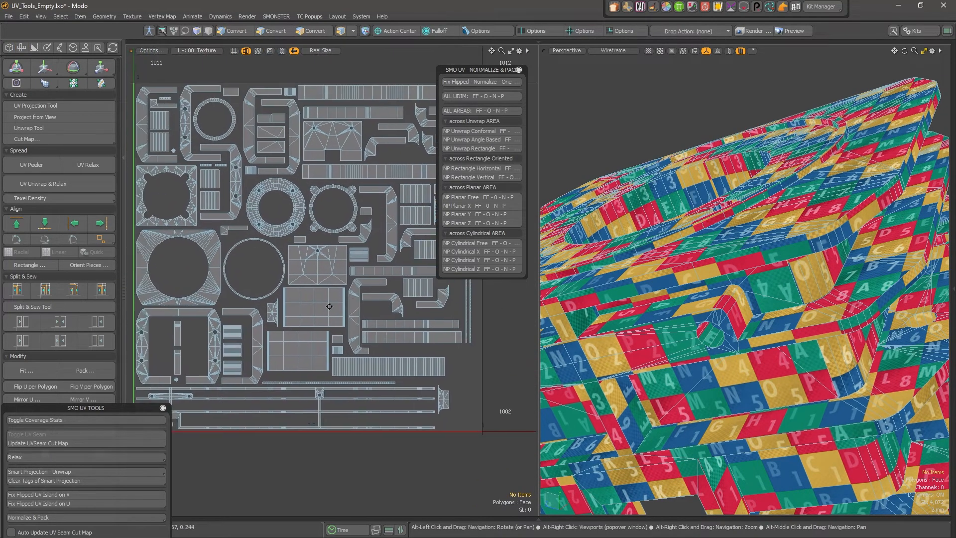
Close the SMO UV Tools and Normalize & Pack palettes, leaving the full UV layout unobstructed.
click(161, 408)
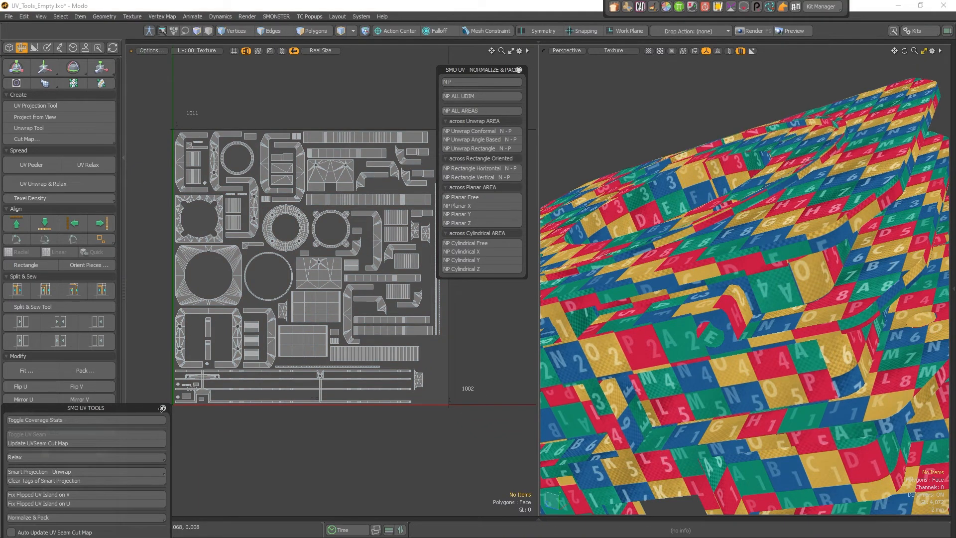
alt+drag(380, 357, 348, 320)
alt+scroll(360, 371, up, 3)
alt+scroll(344, 356, down, 3)
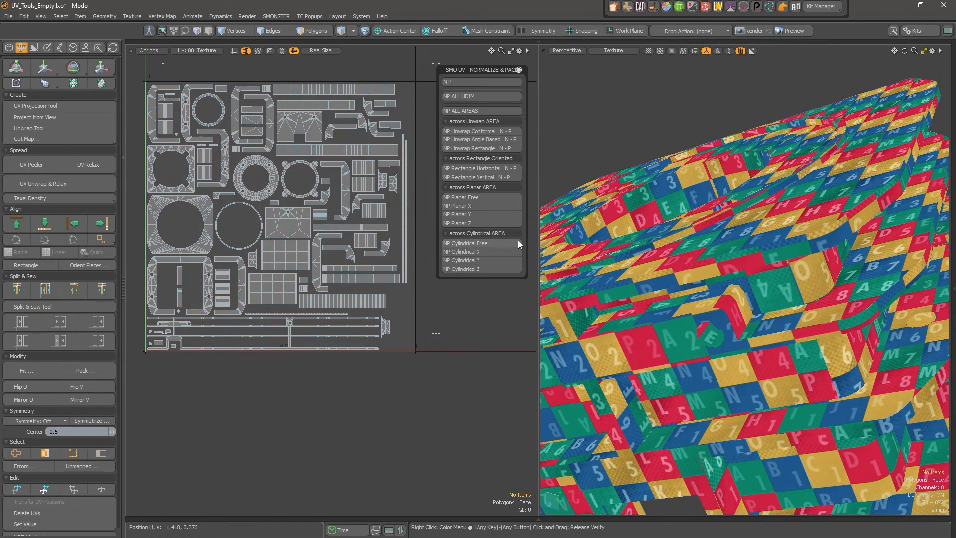
click(519, 70)
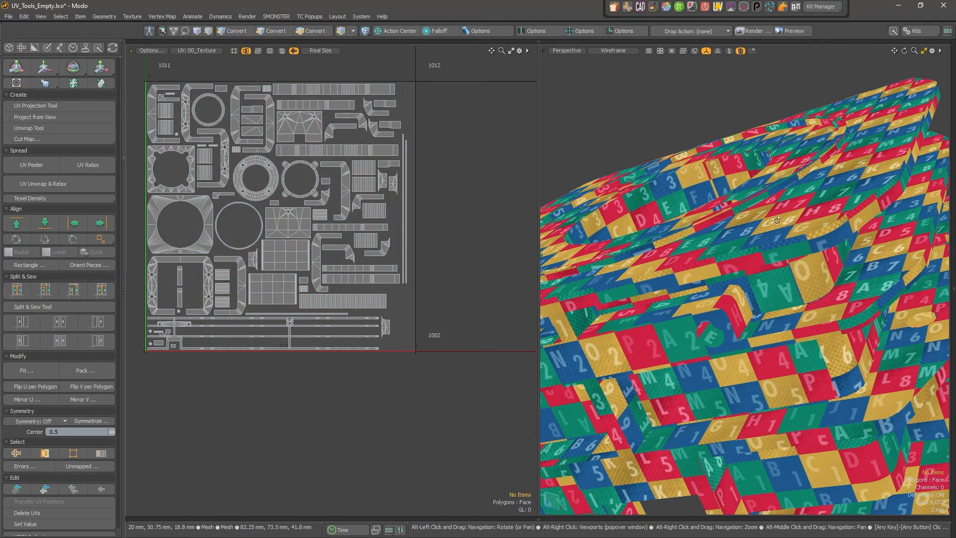
Bring the whole model into view, reopen the SMO UV Tools palette and place it over the UV view.
alt+scroll(692, 254, down, 6)
alt+drag(681, 243, 819, 341)
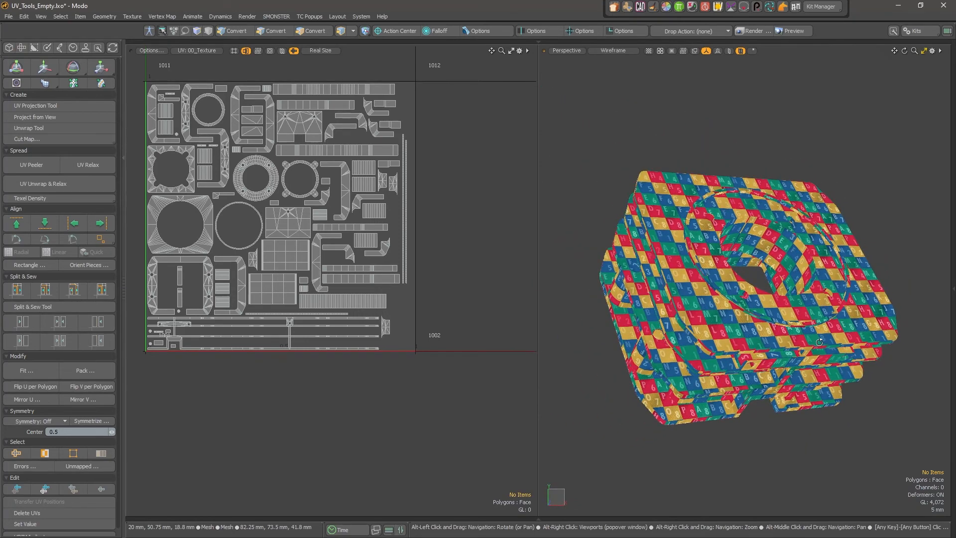
key(ctrl+2)
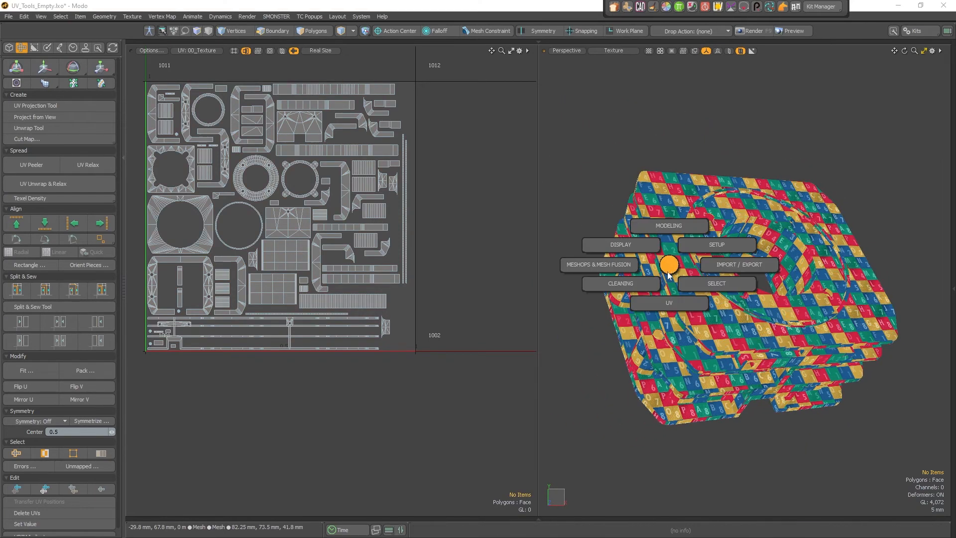
click(665, 302)
key(ctrl+2)
click(724, 304)
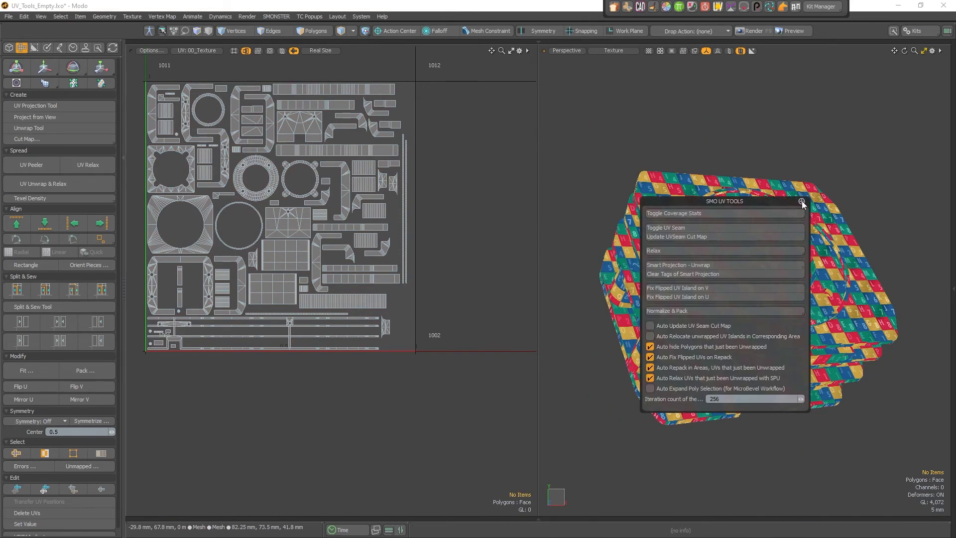
drag(783, 203, 274, 305)
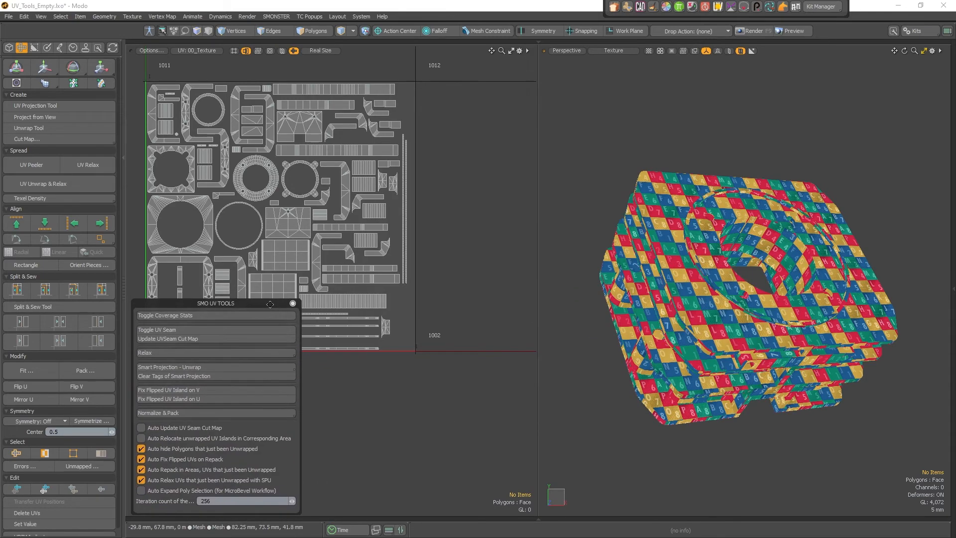
Collapse the UV toolbox, open the Smart Projection - Unwrap palette and move the SMO UV Tools palette clear of the UV layout.
click(125, 167)
click(216, 367)
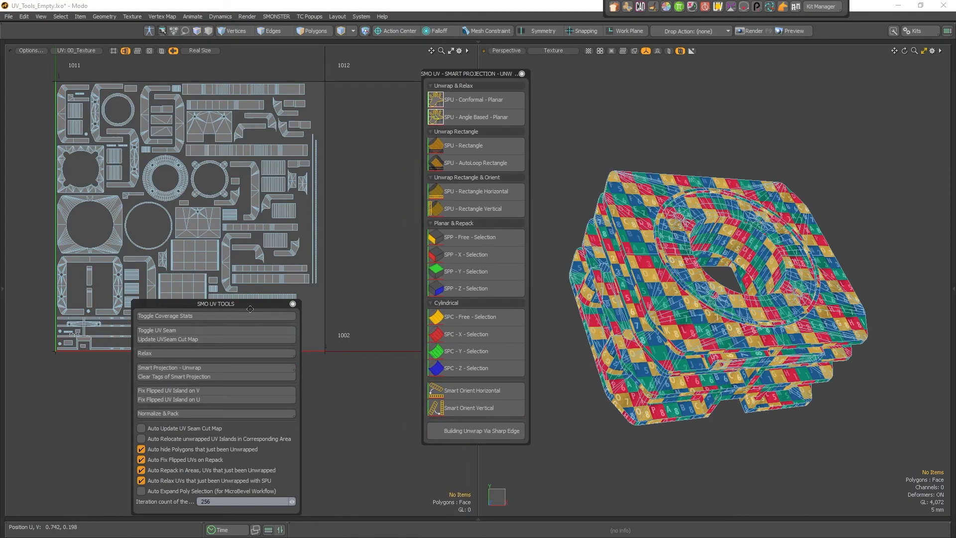
drag(249, 304, 124, 402)
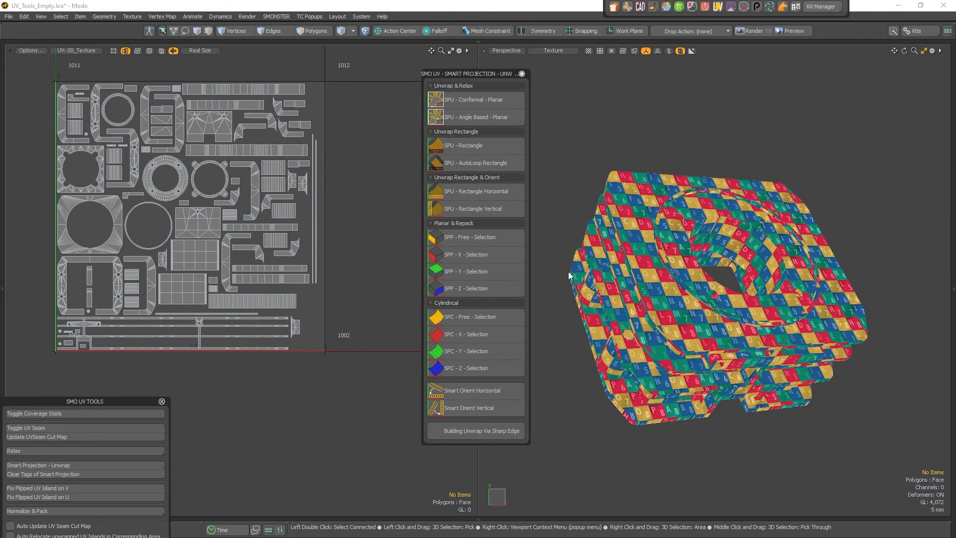
Open the Selection Sets palette in polygon mode, with the whole checker-textured model in view from above.
alt+drag(752, 337, 699, 353)
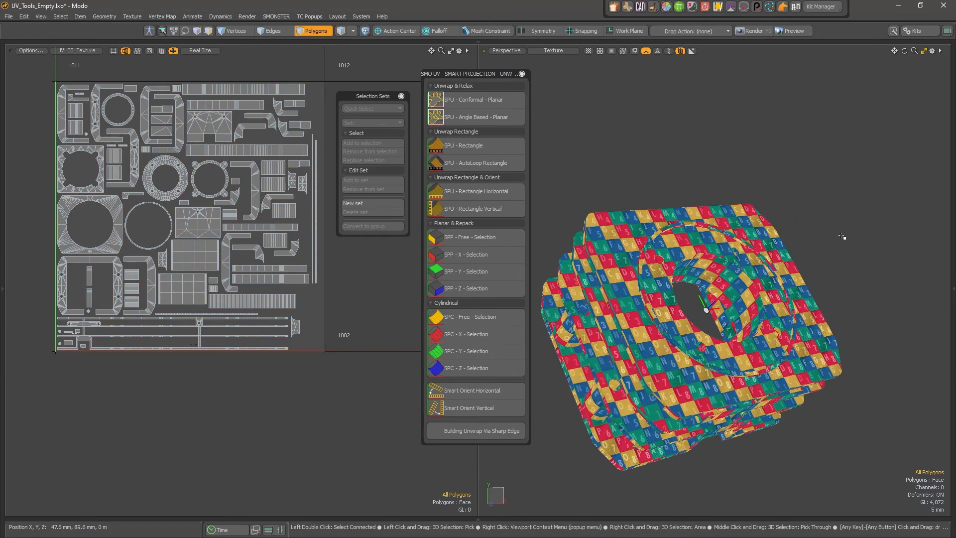
alt+drag(837, 244, 766, 275)
alt+middle_drag(764, 276, 775, 223)
scroll(757, 274, up, 2)
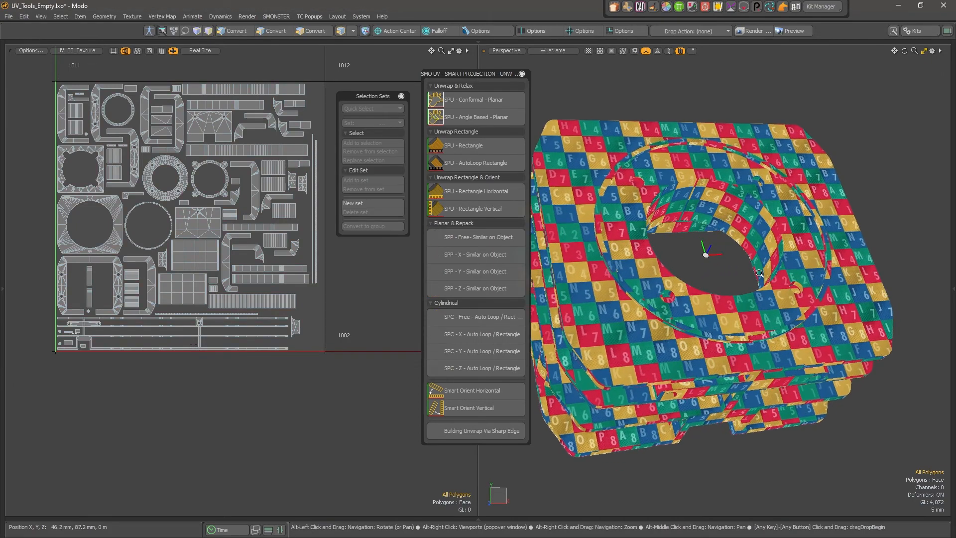
alt+drag(757, 275, 788, 324)
alt+middle_drag(788, 324, 830, 344)
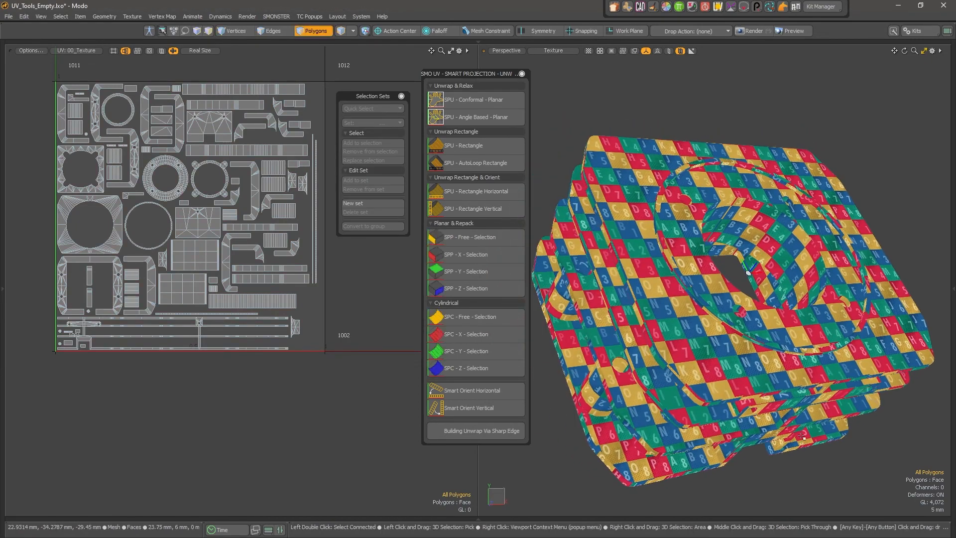